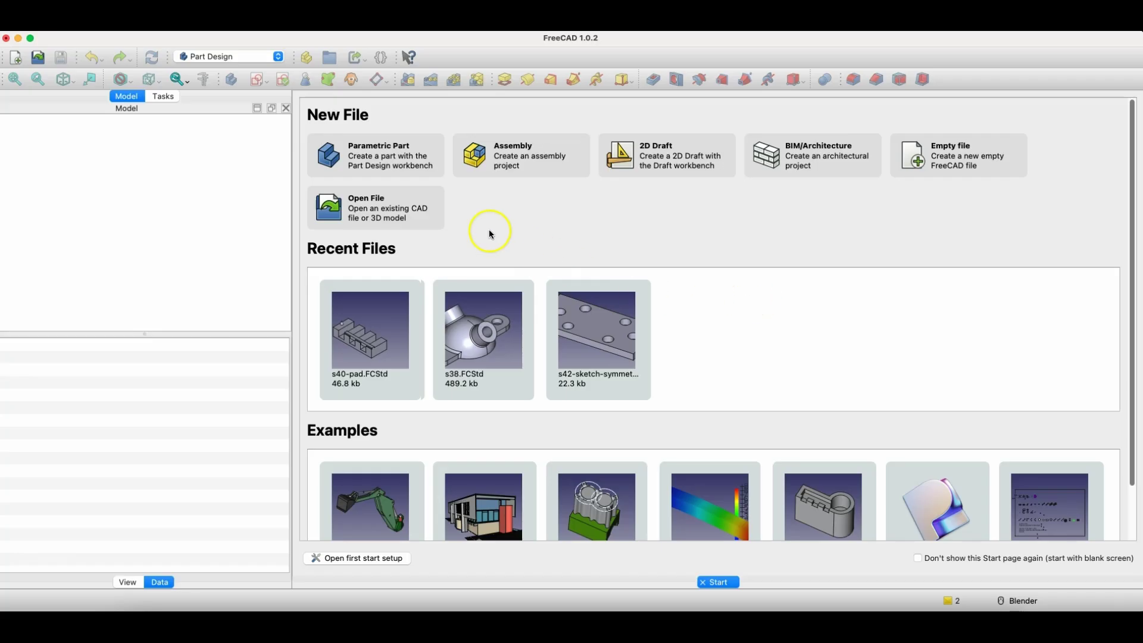
# Create a new parametric part and start a sketch on the XY plane
pyautogui.click(381, 163)
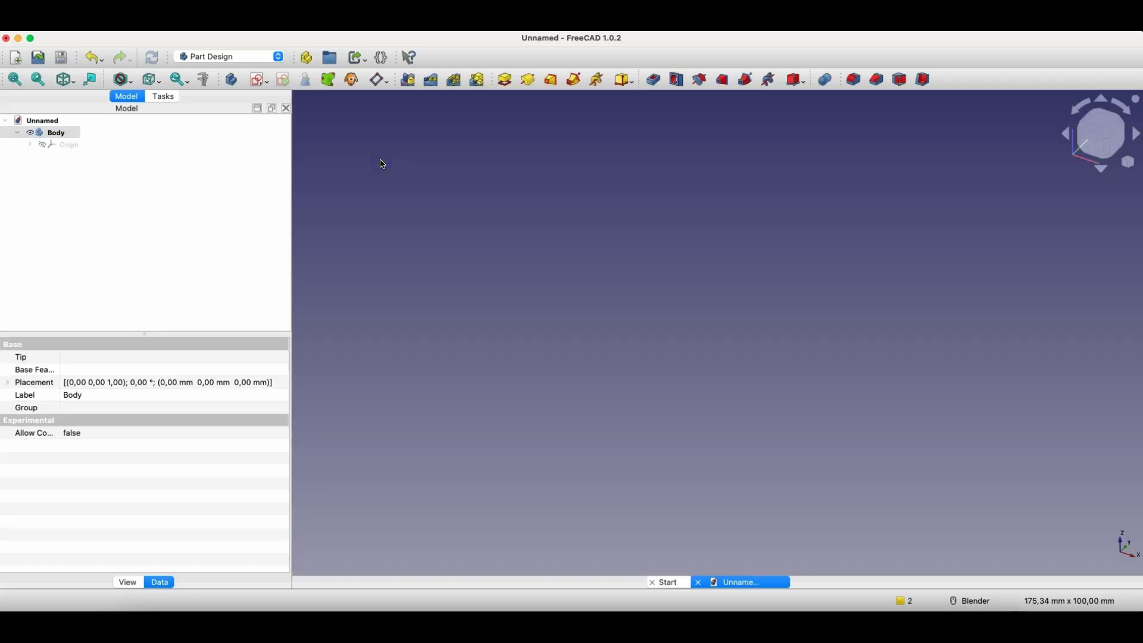
pyautogui.click(434, 197)
pyautogui.click(290, 125)
pyautogui.click(256, 79)
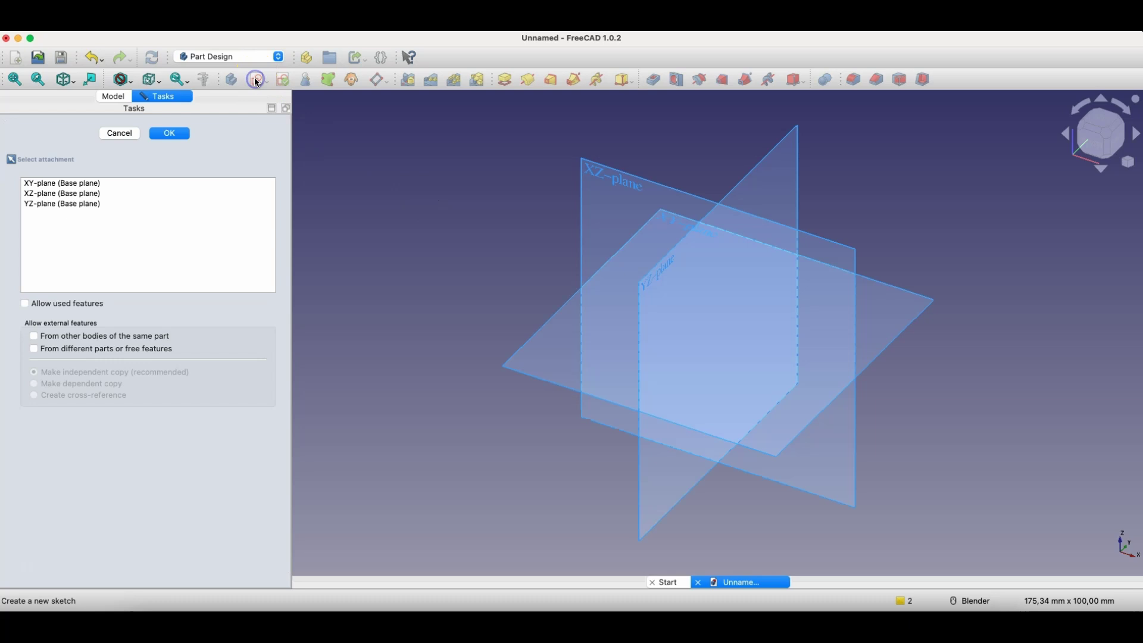
pyautogui.click(669, 221)
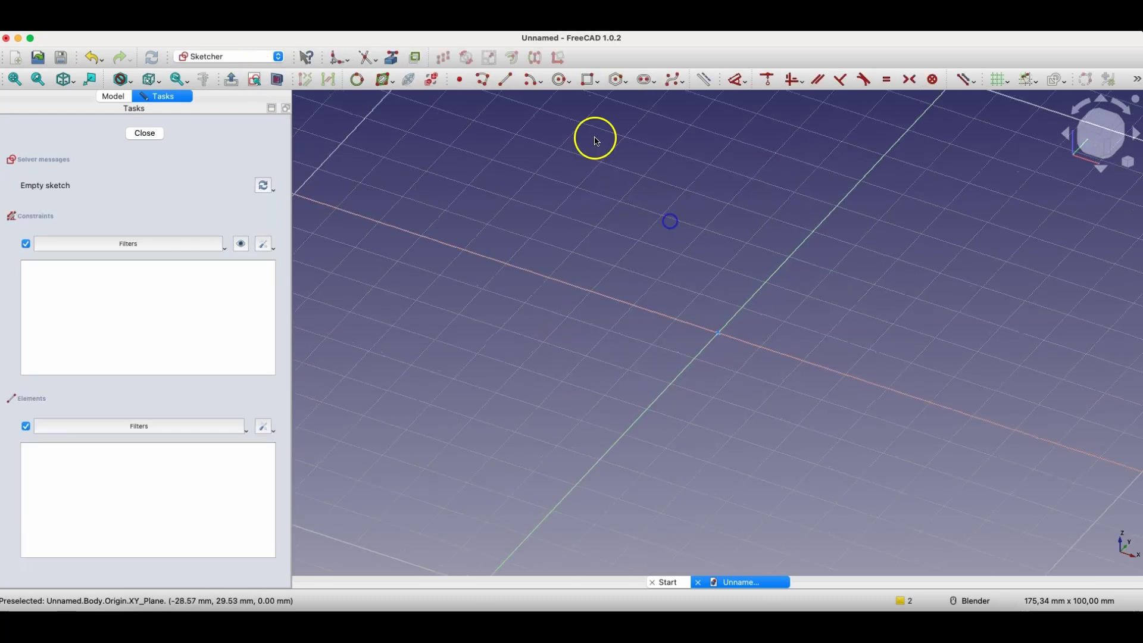
# Sketch a rectangle 100 mm wide and 70 mm high with one corner at the origin, and finish the sketch
pyautogui.click(590, 79)
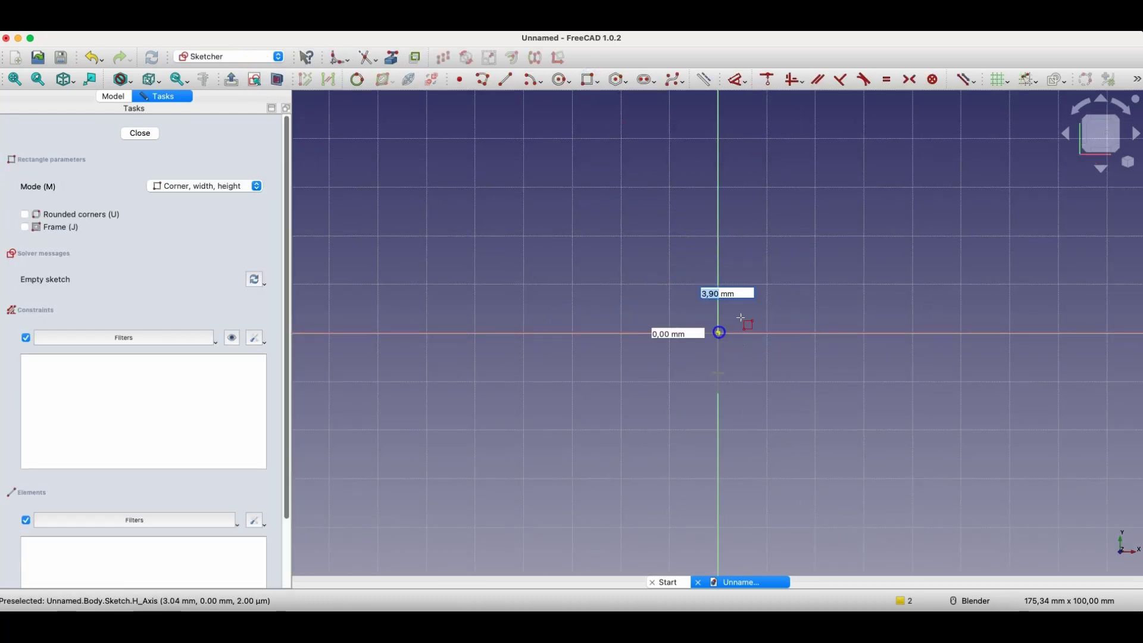
pyautogui.click(718, 332)
pyautogui.write('10')
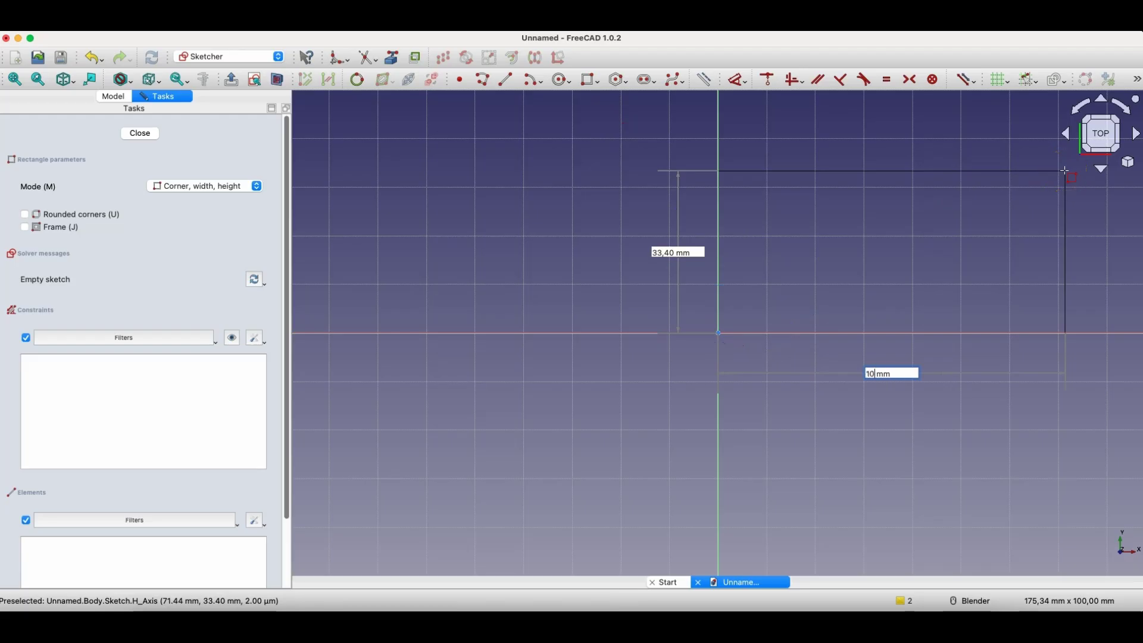
pyautogui.write('0')
pyautogui.press('Tab')
pyautogui.write('70')
pyautogui.press('Return')
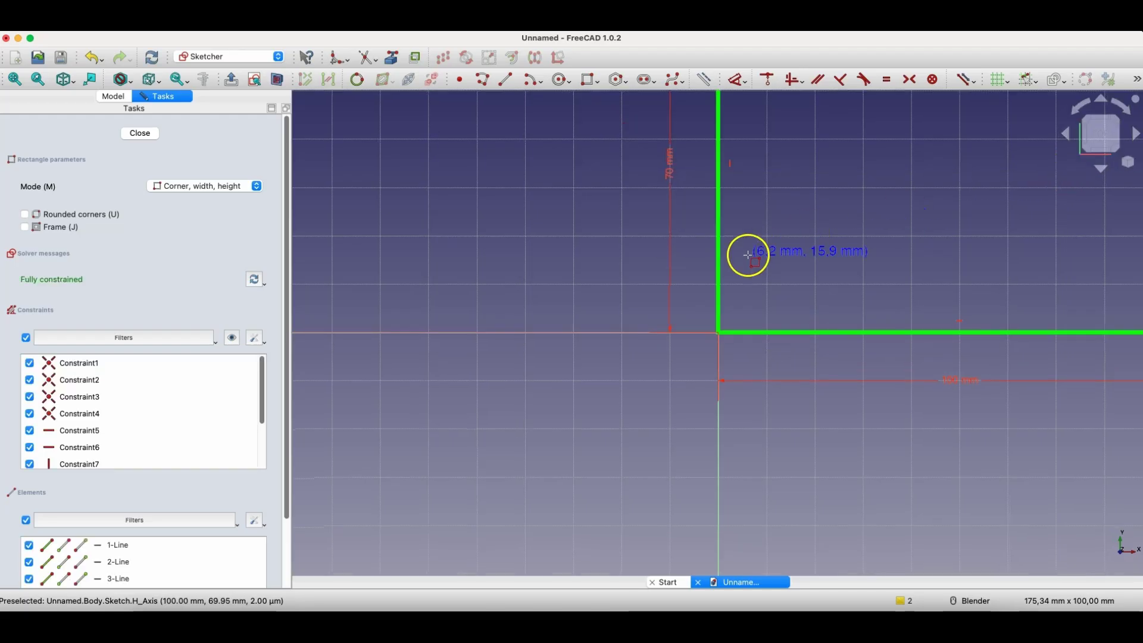
pyautogui.scroll(-4, 744, 256)
pyautogui.click(141, 134)
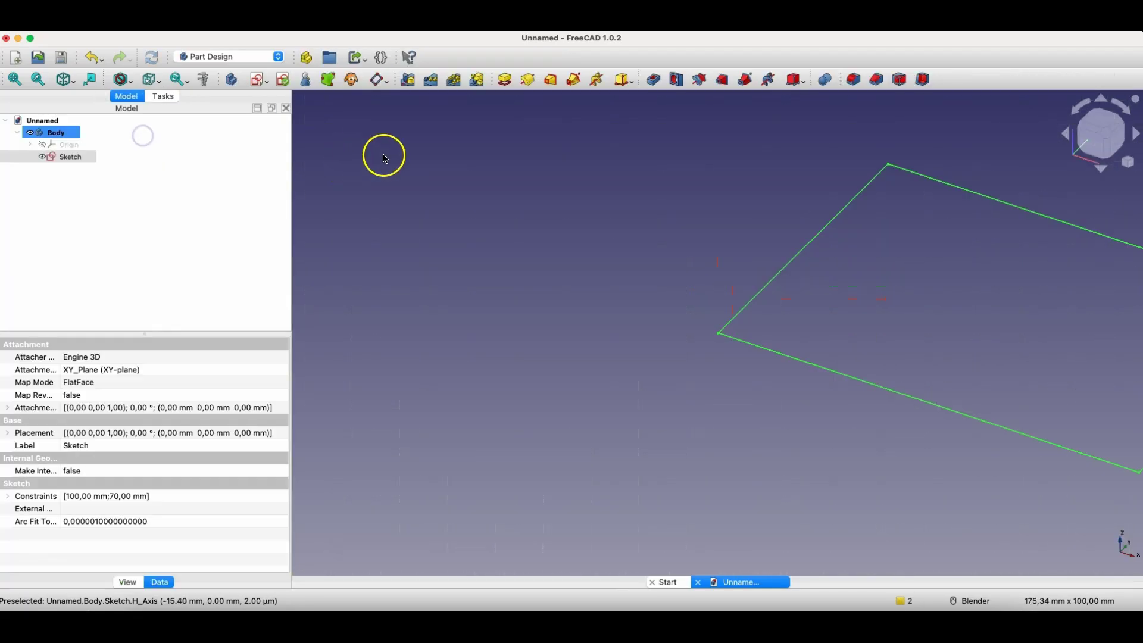
# Pad the rectangle sketch 25 mm into a solid block
pyautogui.click(510, 90)
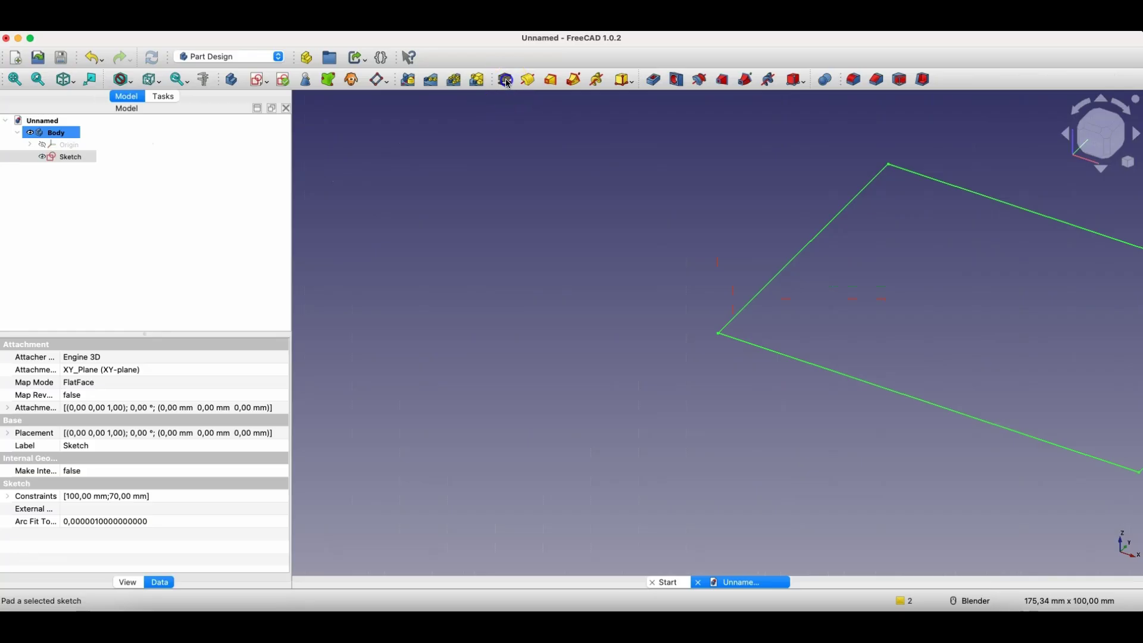
pyautogui.write('25')
pyautogui.press('Return')
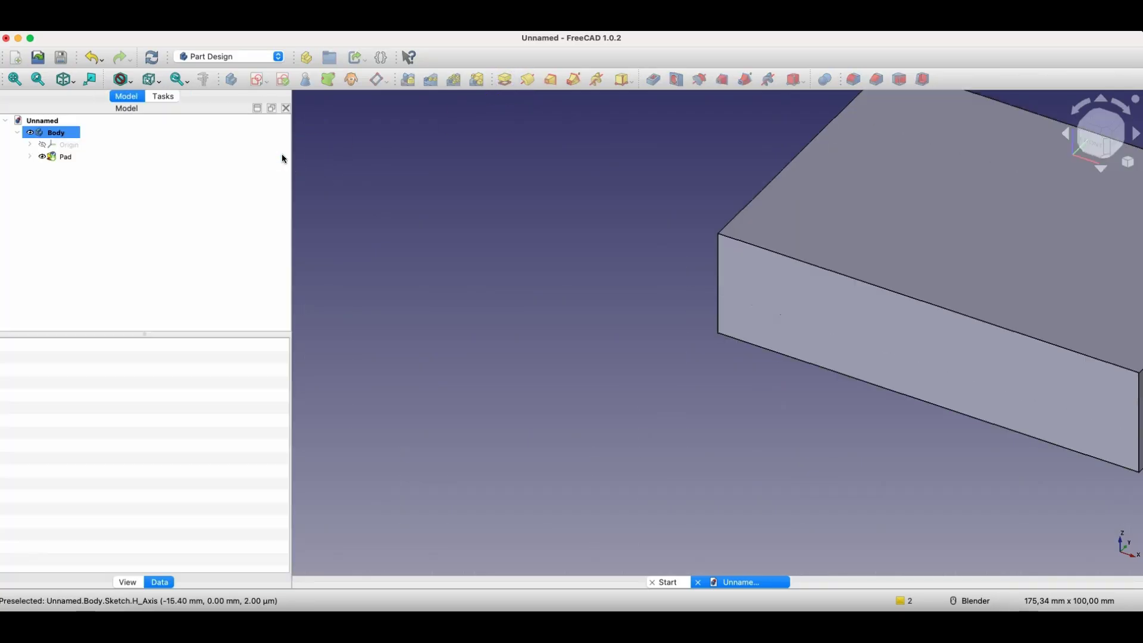
pyautogui.scroll(-5, 455, 284)
pyautogui.scroll(3, 531, 216)
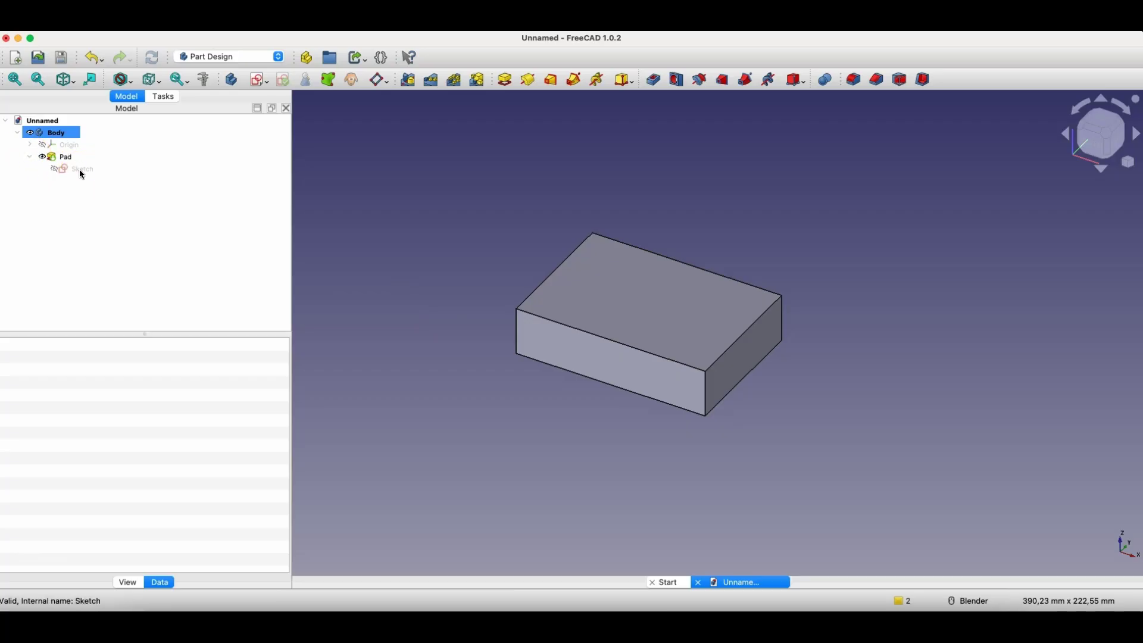
# Reopen the block's base sketch and add a 10 mm diameter circle inside the rectangle near its upper-left corner
pyautogui.doubleClick(80, 170)
pyautogui.click(560, 79)
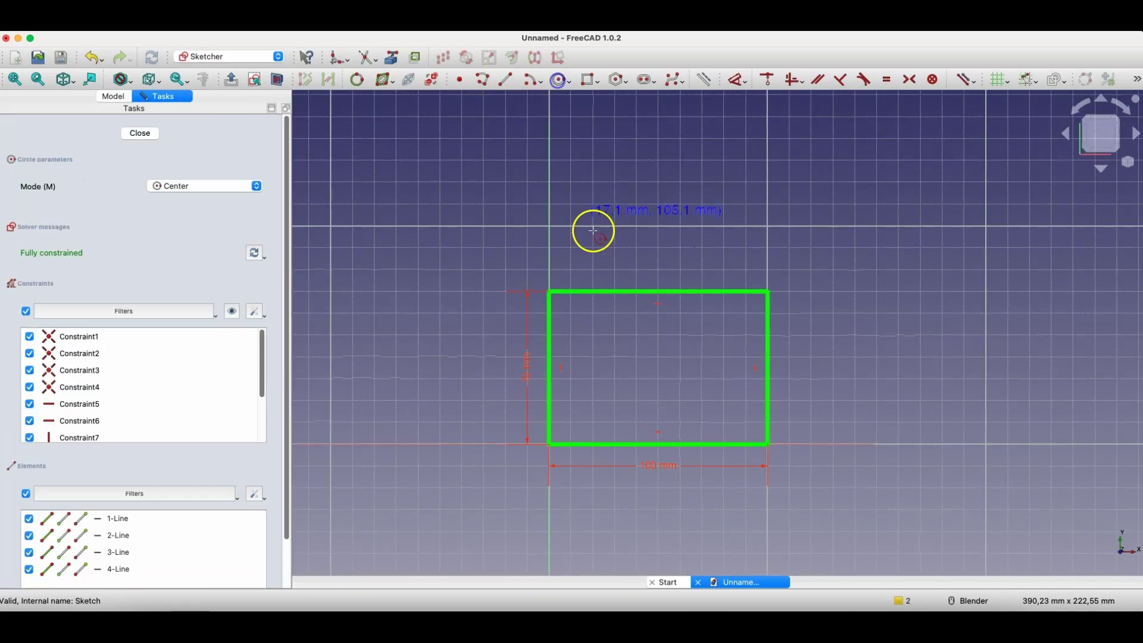
pyautogui.click(596, 329)
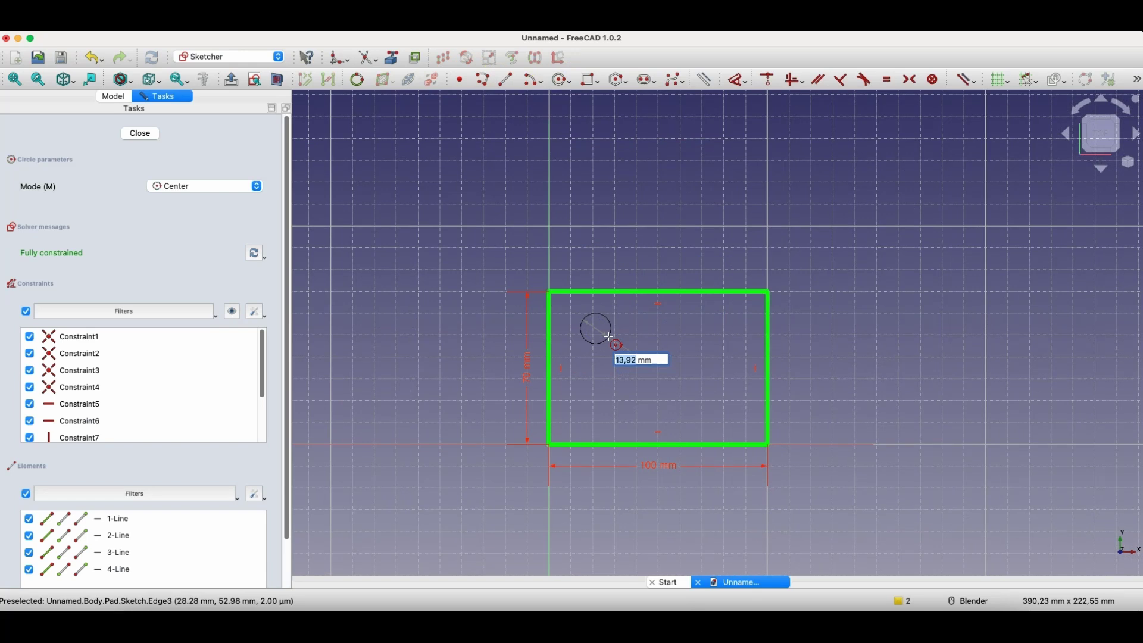
pyautogui.click(610, 331)
pyautogui.press('Escape')
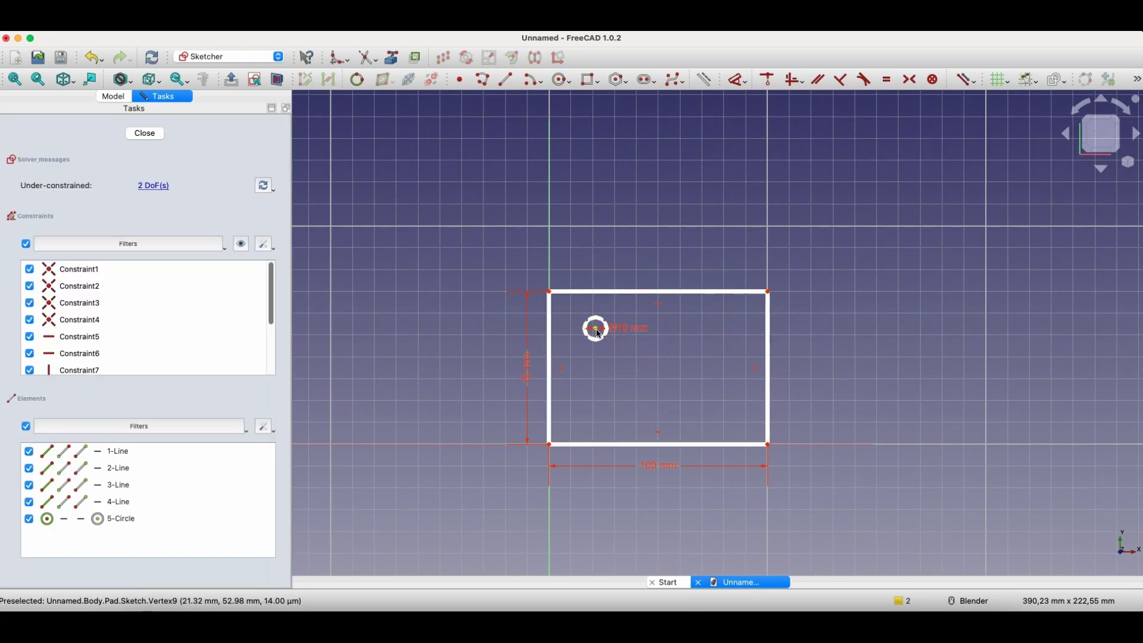
# Constrain the circle's centre 20 mm horizontally from the rectangle's left edge
pyautogui.click(598, 333)
pyautogui.press('d')
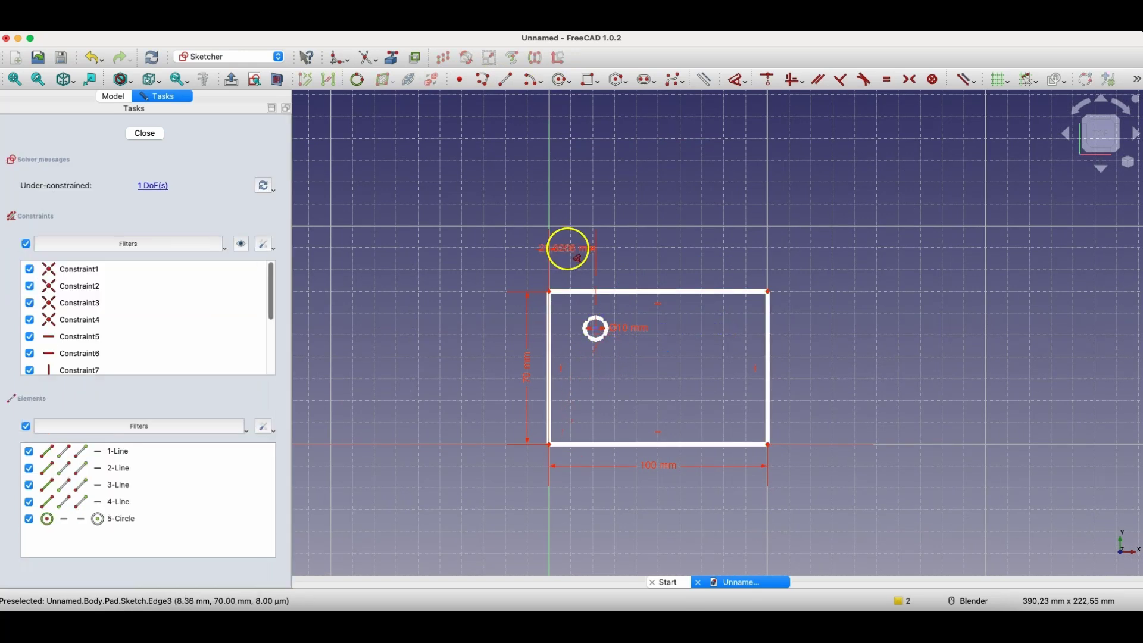
pyautogui.click(566, 249)
pyautogui.write('20')
pyautogui.press('Return')
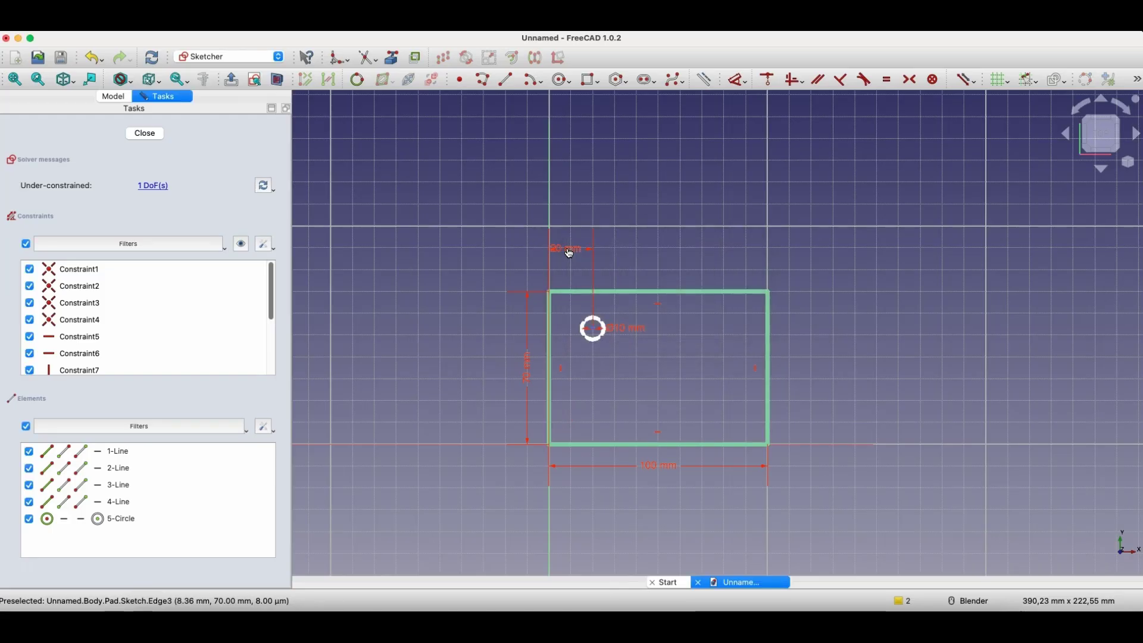
# Constrain the circle's centre 50 mm vertically above the rectangle's bottom edge and finish the sketch
pyautogui.click(600, 337)
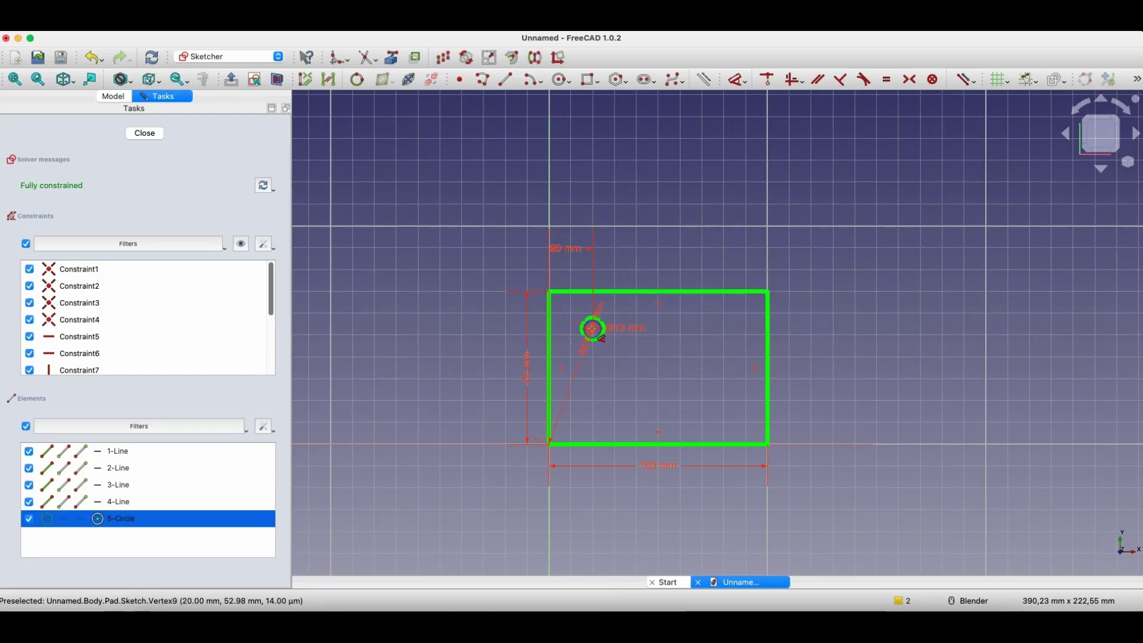
pyautogui.click(475, 399)
pyautogui.write('30')
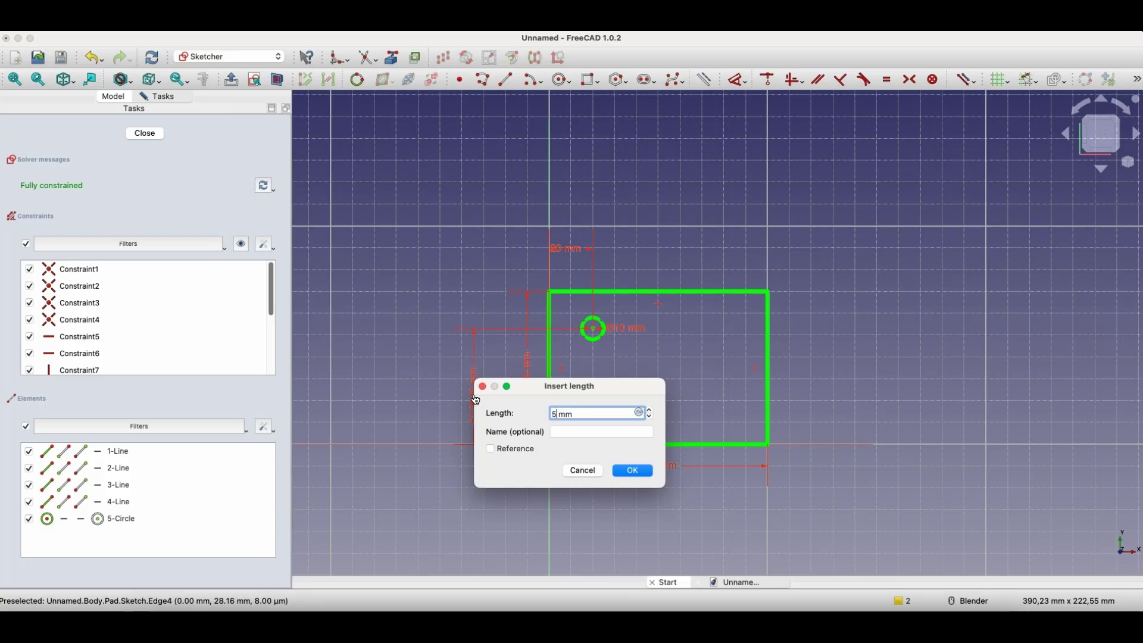
pyautogui.press('Return')
pyautogui.click(146, 133)
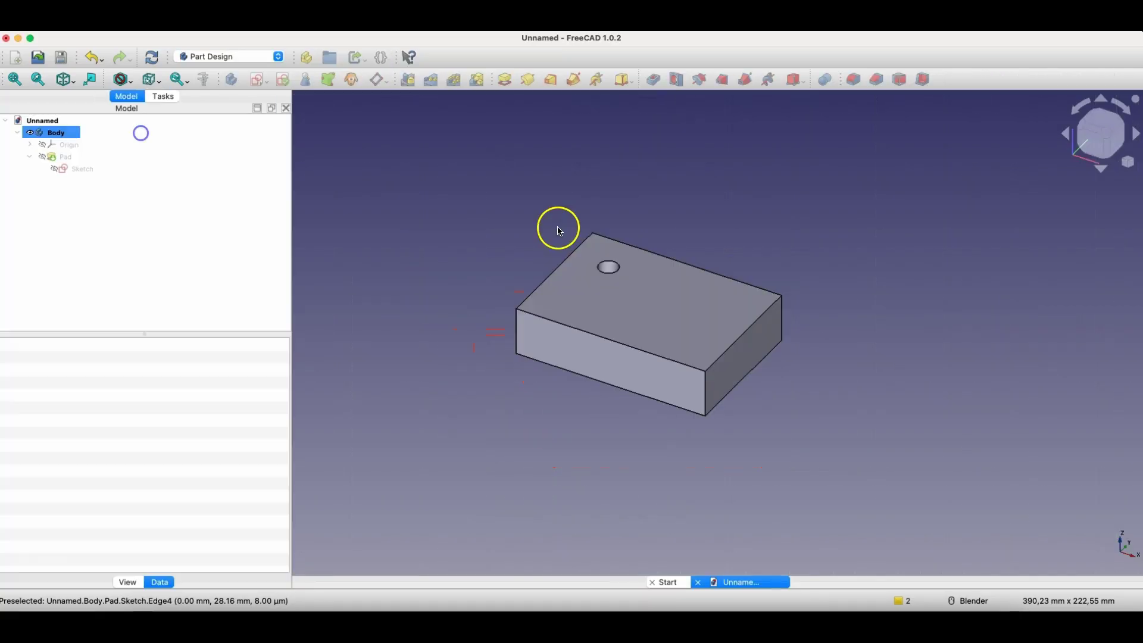
# Start a new sketch on the block's top face and project the hole's edge into it as external geometry
pyautogui.scroll(4, 616, 256)
pyautogui.moveTo(607, 272)
pyautogui.mouseDown(button='middle')
pyautogui.moveTo(605, 384)
pyautogui.moveTo(607, 350)
pyautogui.mouseUp(button='middle')
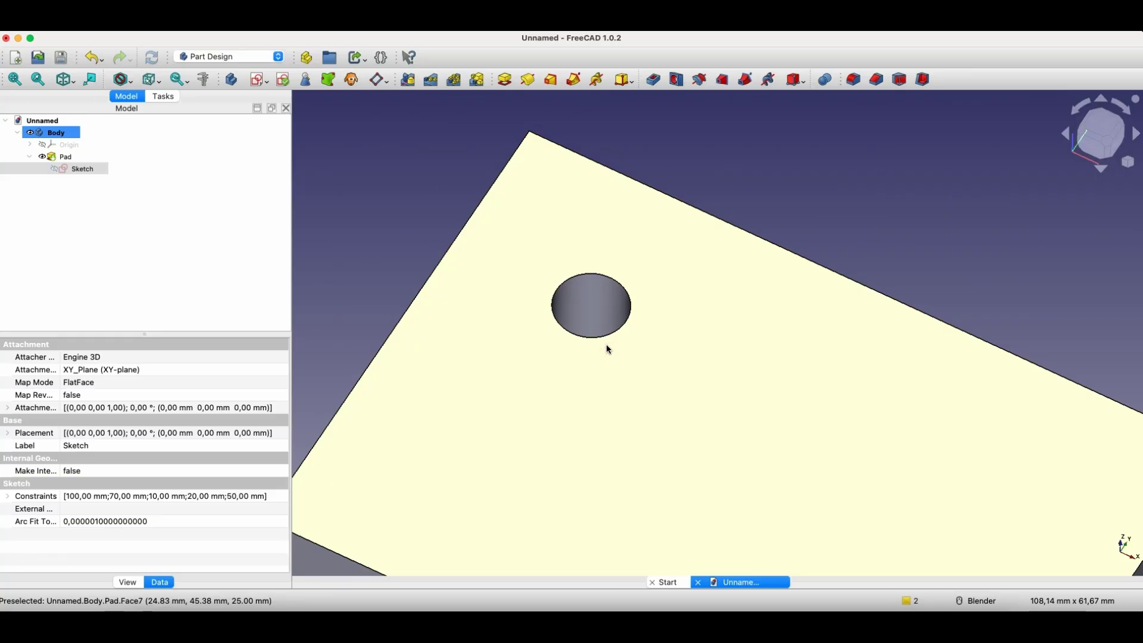
pyautogui.scroll(-5, 597, 231)
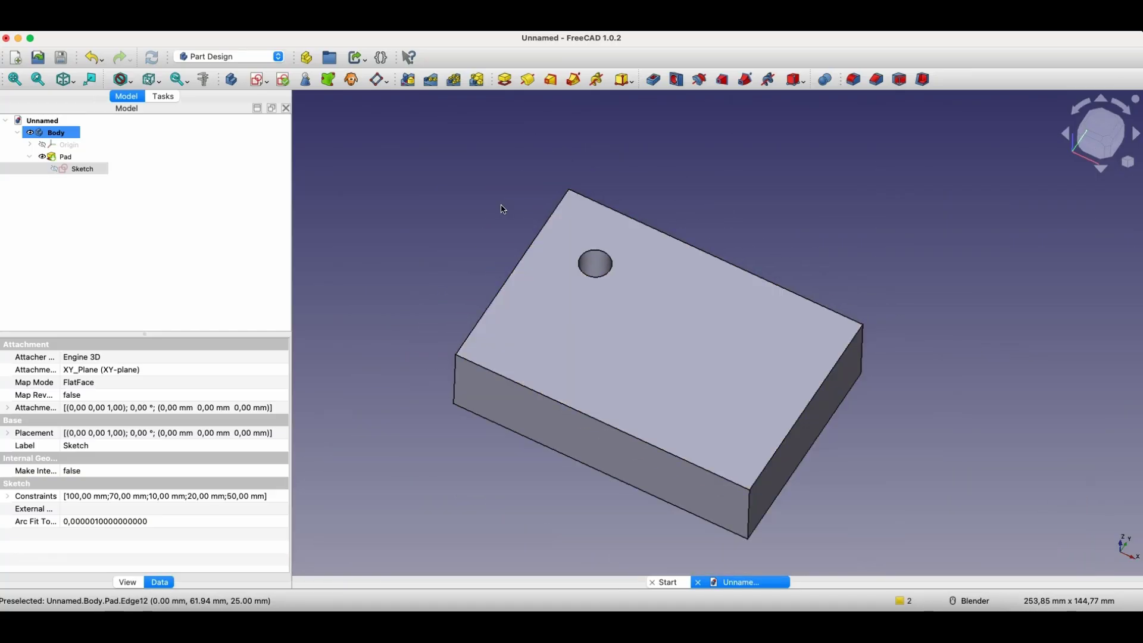
pyautogui.click(470, 220)
pyautogui.click(558, 259)
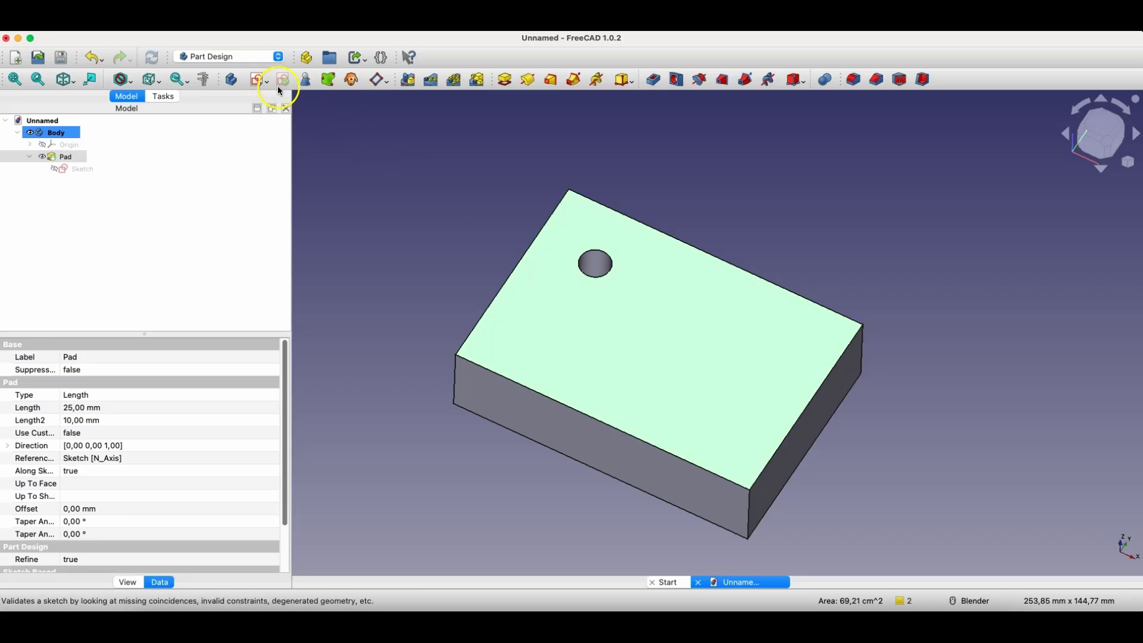
pyautogui.click(257, 79)
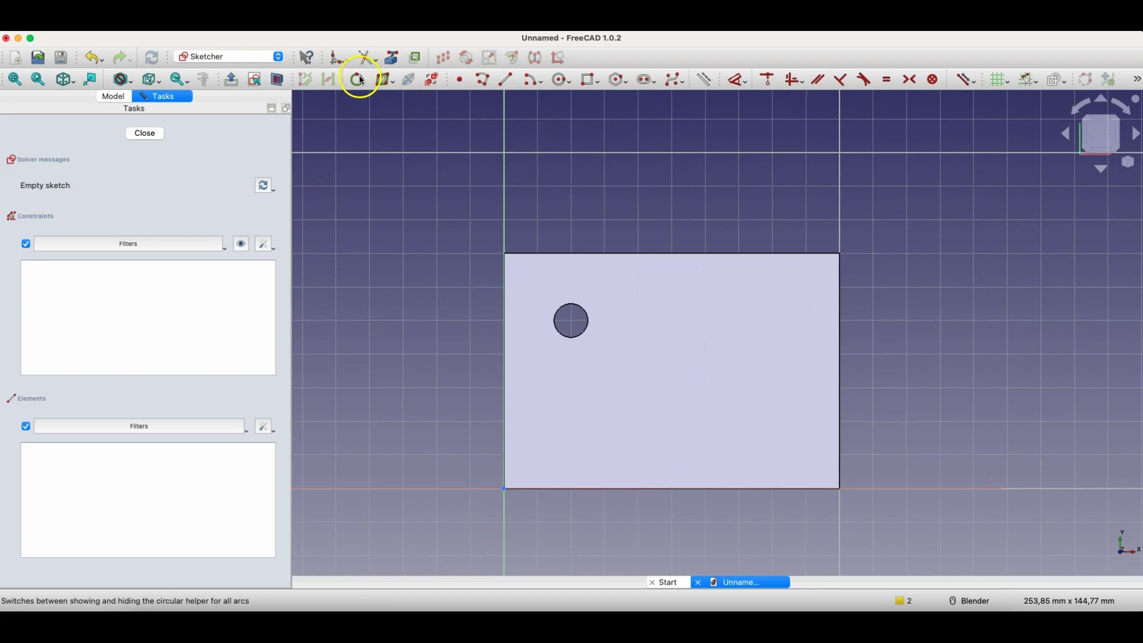
pyautogui.click(393, 59)
pyautogui.click(579, 308)
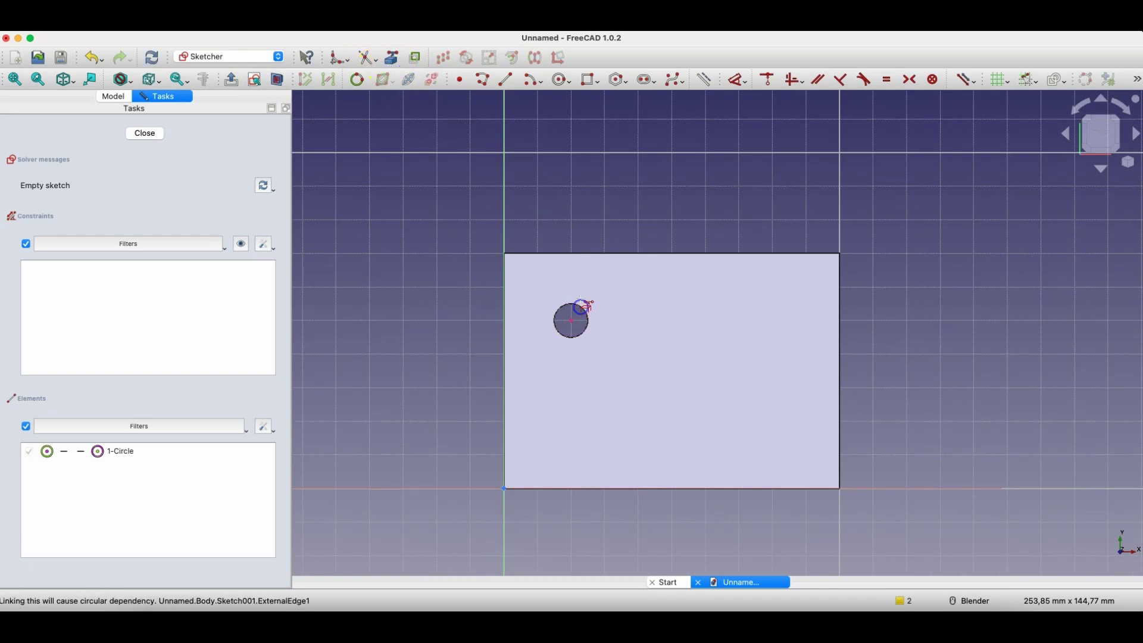
# Draw a circle centred on the projected hole edge
pyautogui.click(560, 79)
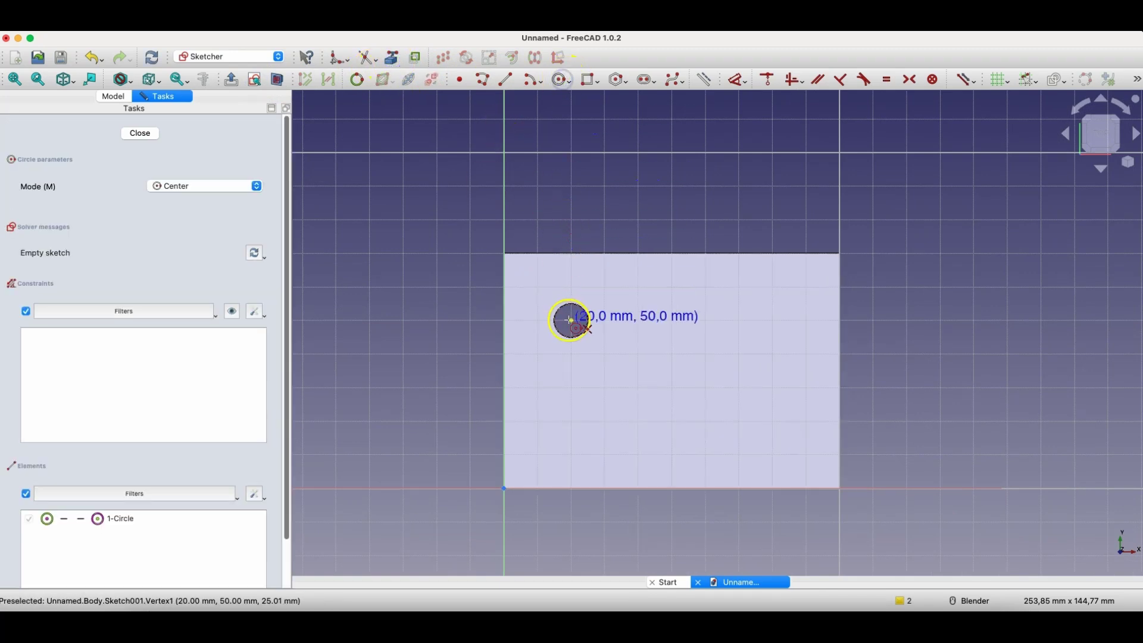
pyautogui.click(571, 320)
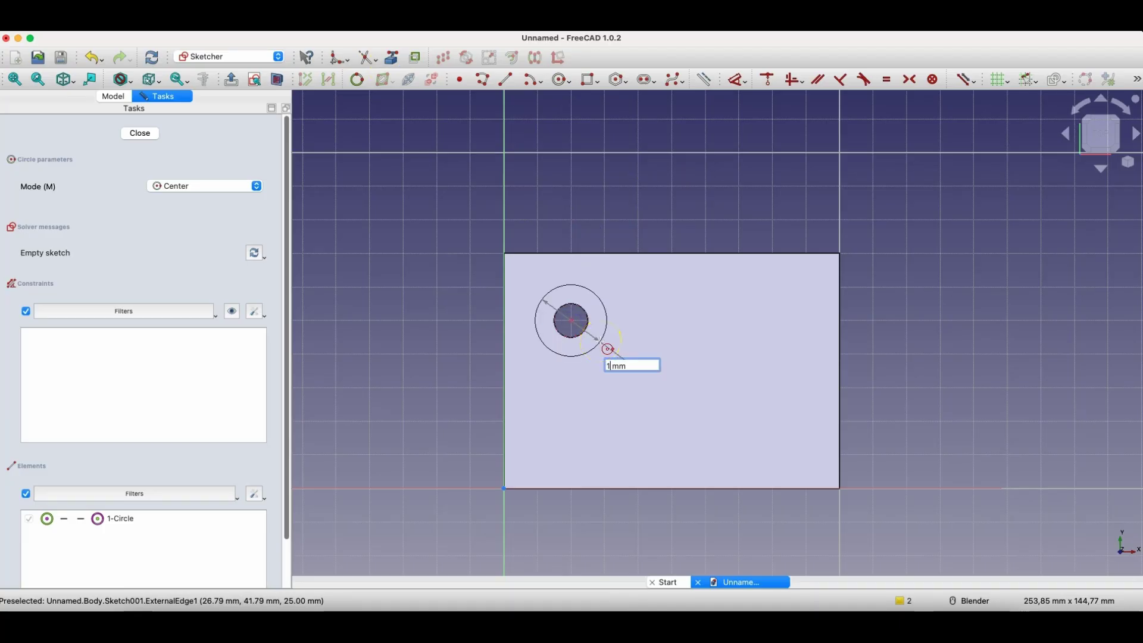
pyautogui.write('1')
pyautogui.press('Return')
pyautogui.rightClick(600, 340)
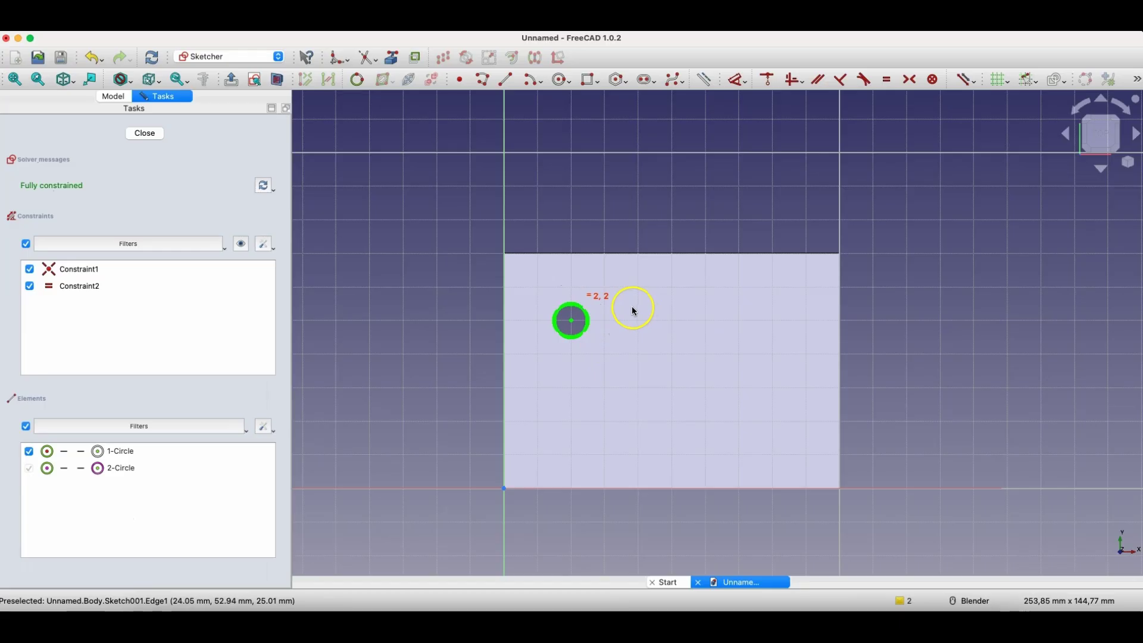
# Delete the new circle's existing constraints, set its diameter to 15 mm and finish the sketch
pyautogui.press('Delete')
pyautogui.moveTo(562, 302)
pyautogui.mouseDown()
pyautogui.moveTo(545, 296)
pyautogui.moveTo(575, 287)
pyautogui.mouseUp()
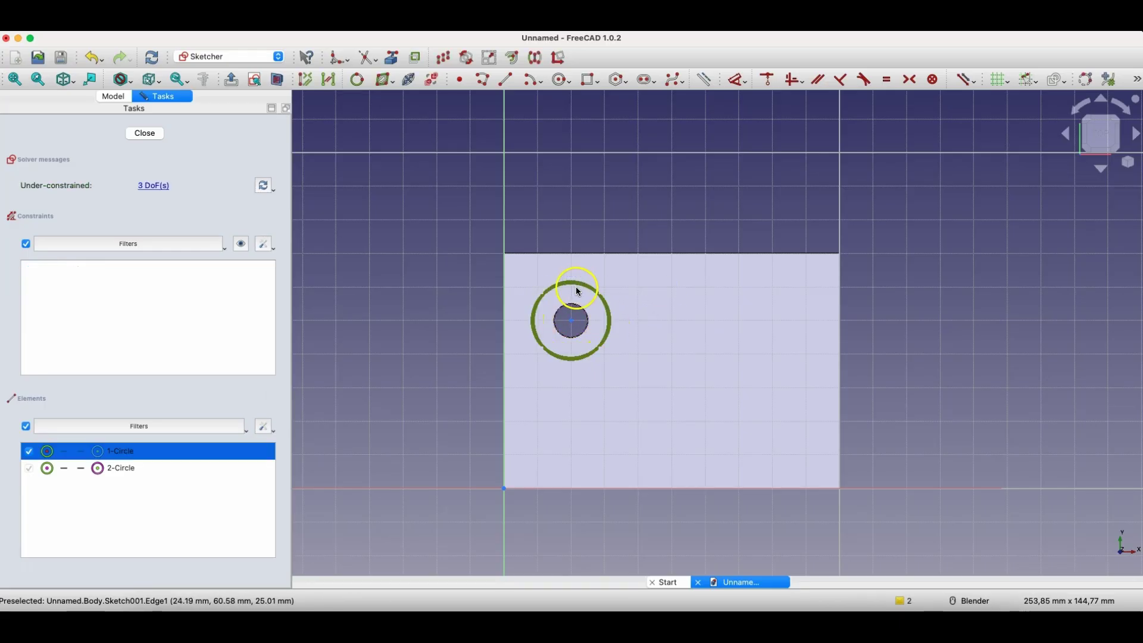
pyautogui.press('d')
pyautogui.click(624, 225)
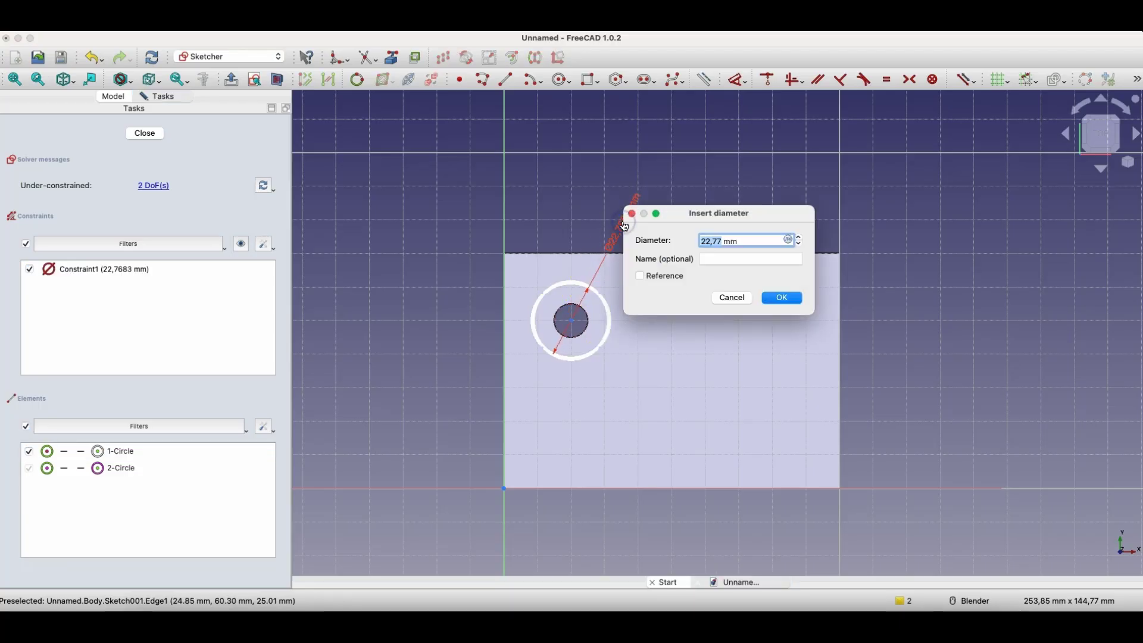
pyautogui.press('Return')
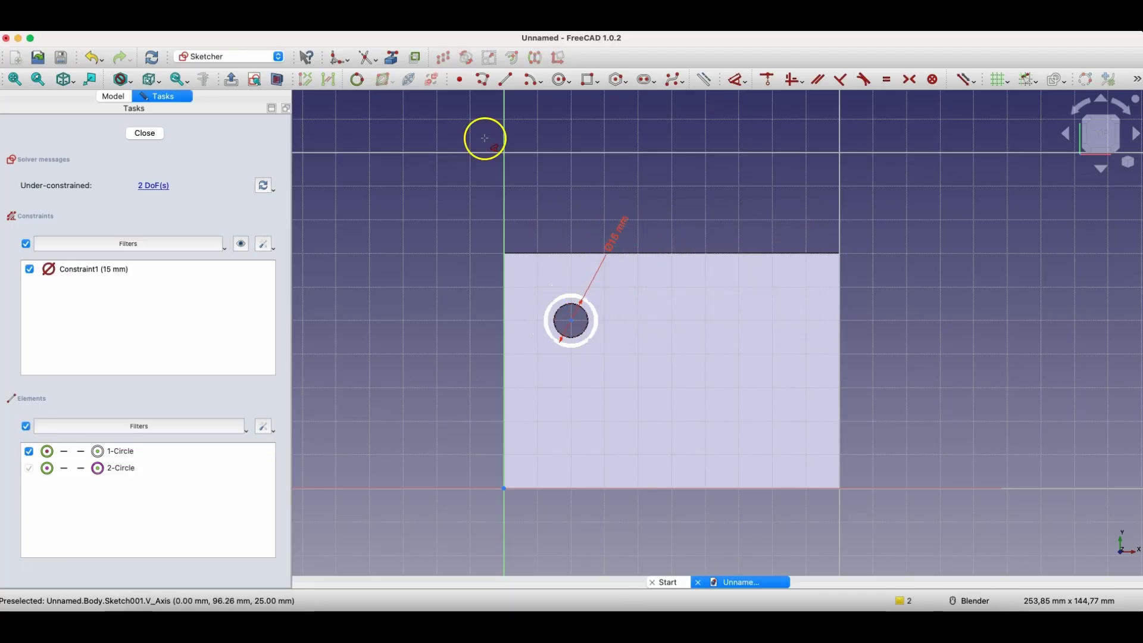
pyautogui.click(148, 134)
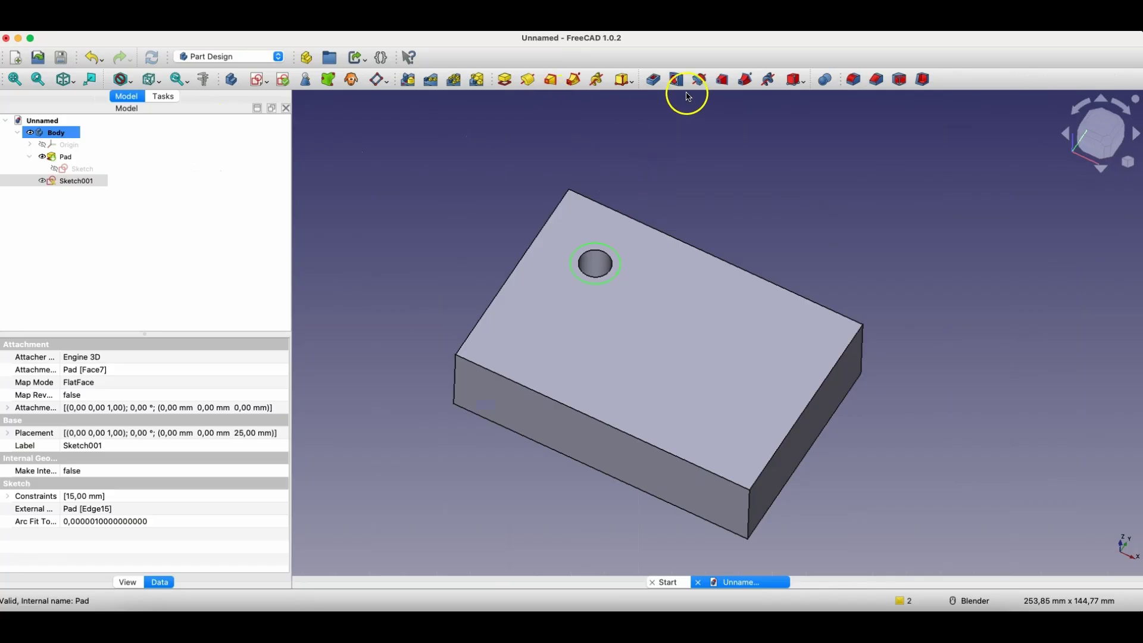
# Pocket the 15 mm circle into the block as a counterbore, increasing the default depth by a few millimetres
pyautogui.click(657, 83)
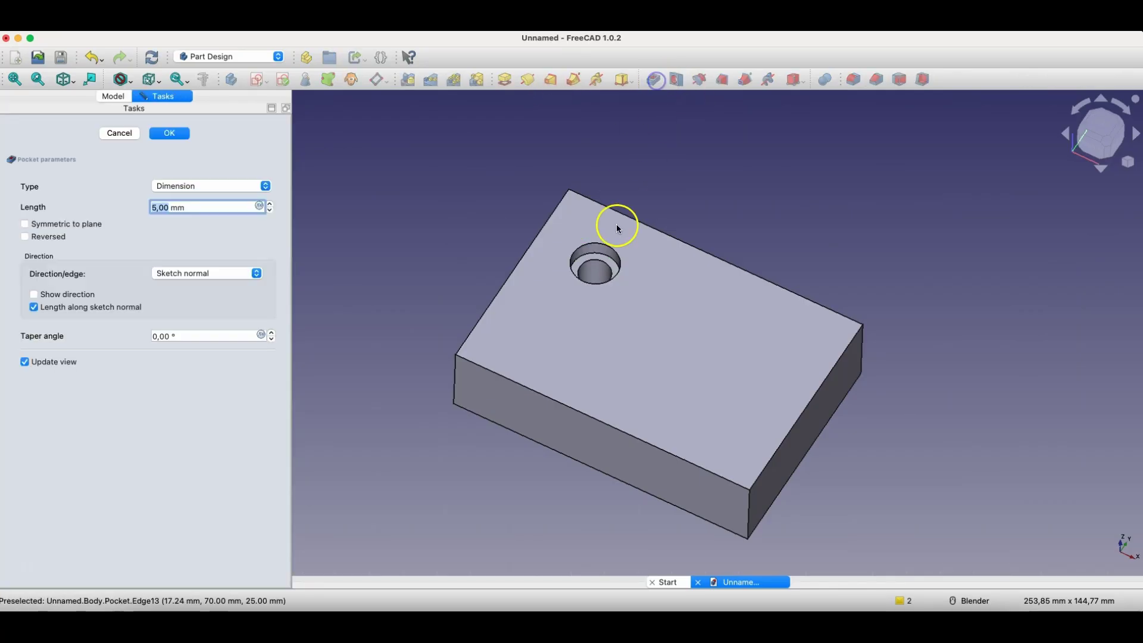
pyautogui.click(271, 203)
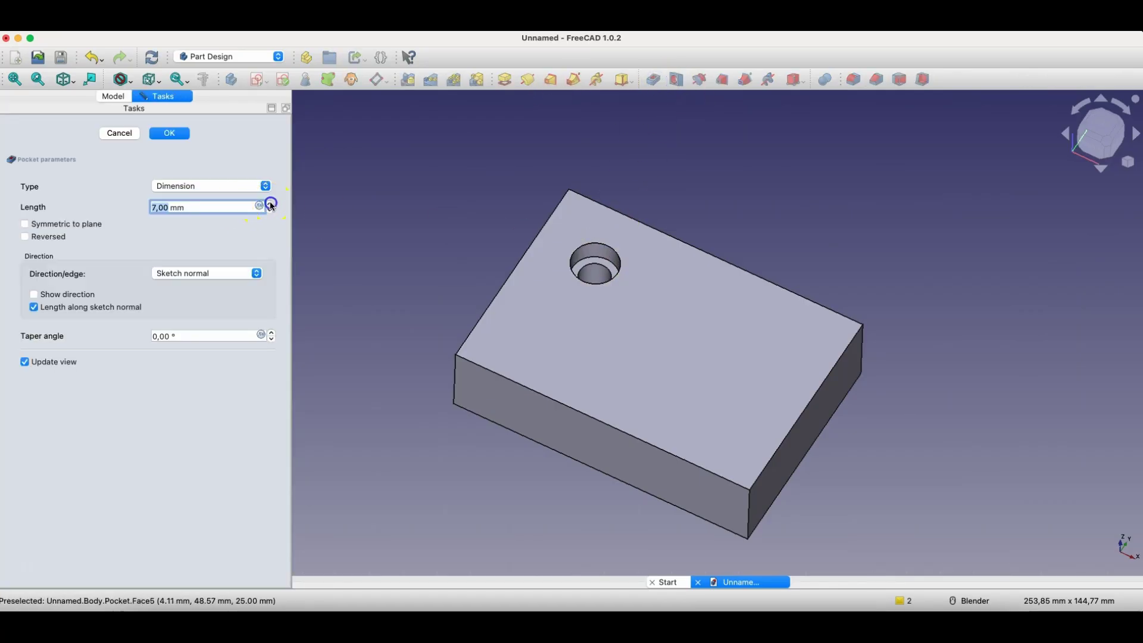
pyautogui.click(271, 203)
pyautogui.click(271, 204)
pyautogui.click(271, 204)
pyautogui.click(168, 143)
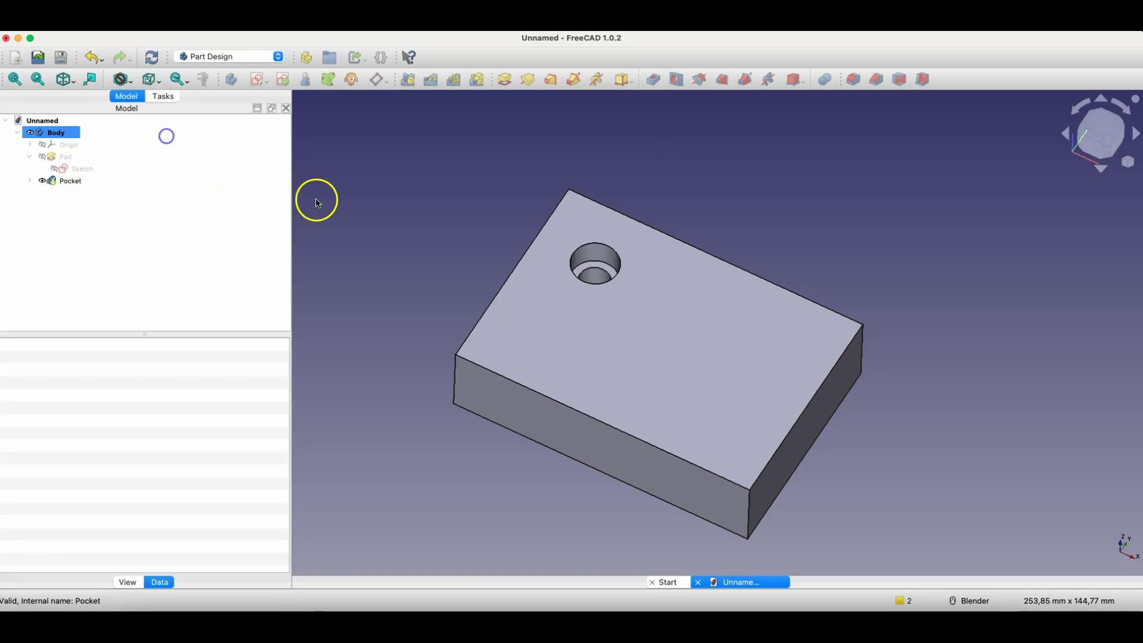
# Sketch a 9 mm diameter circle near one end of the block's long side face and finish the sketch
pyautogui.moveTo(560, 258); pyautogui.dragTo(541, 275, button='middle')
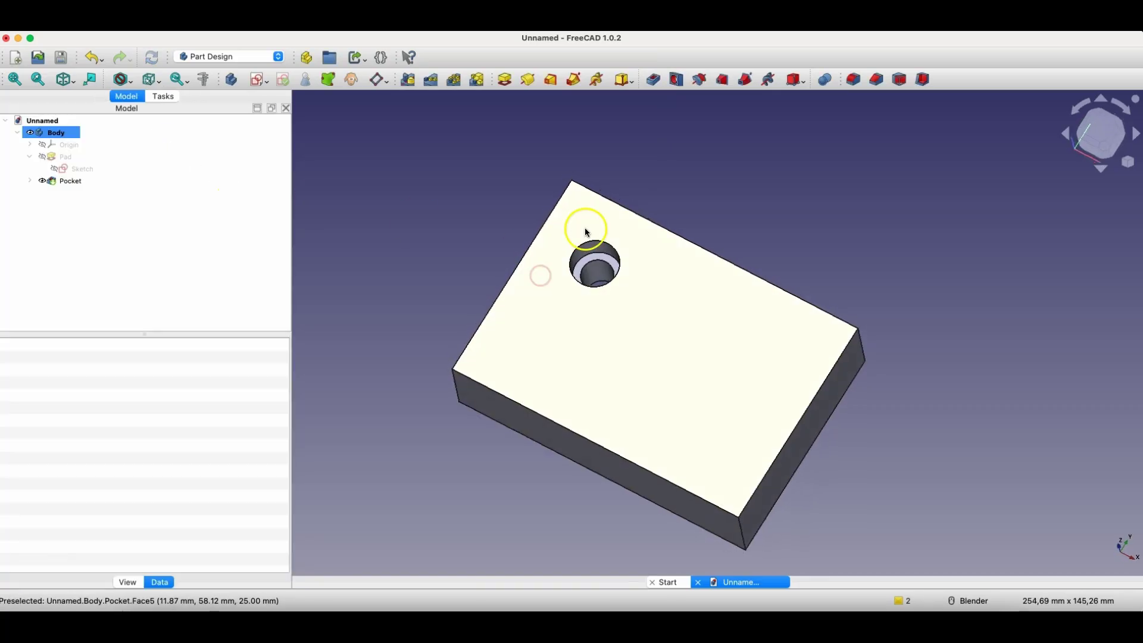
pyautogui.moveTo(659, 109); pyautogui.dragTo(748, 131, button='middle')
pyautogui.click(496, 391)
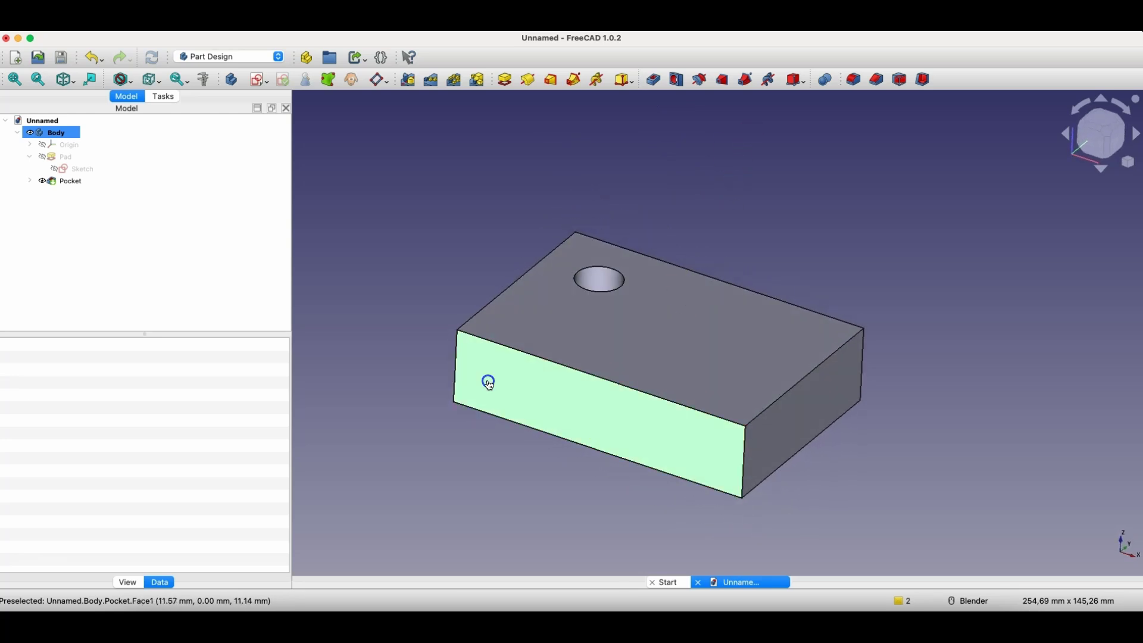
pyautogui.click(255, 78)
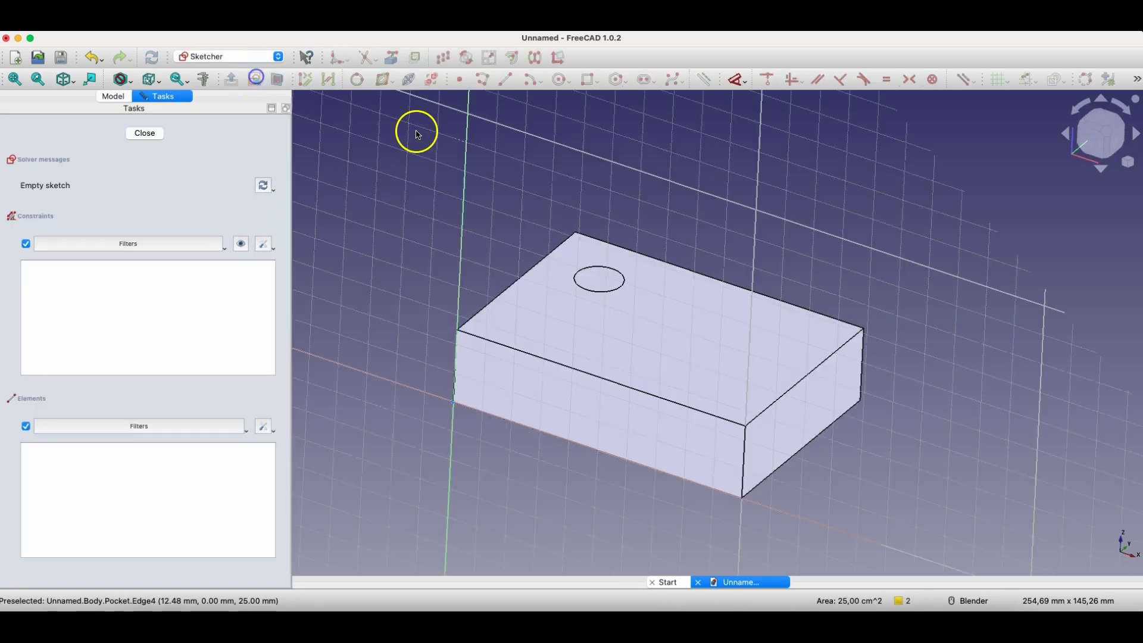
pyautogui.click(559, 82)
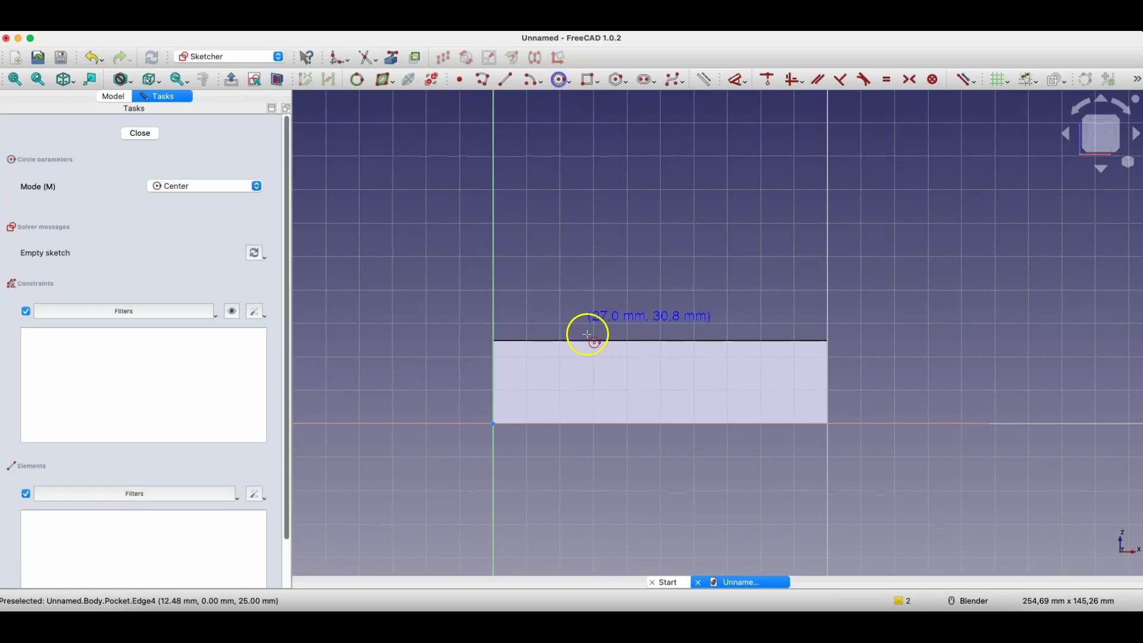
pyautogui.click(531, 386)
pyautogui.write('9')
pyautogui.press('Return')
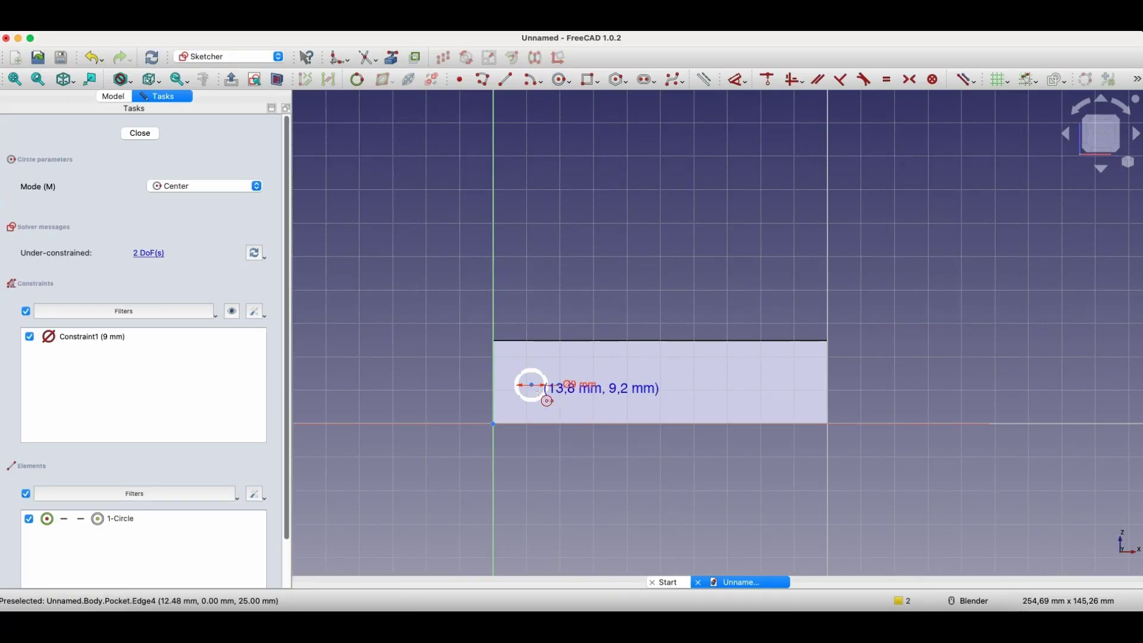
pyautogui.click(141, 135)
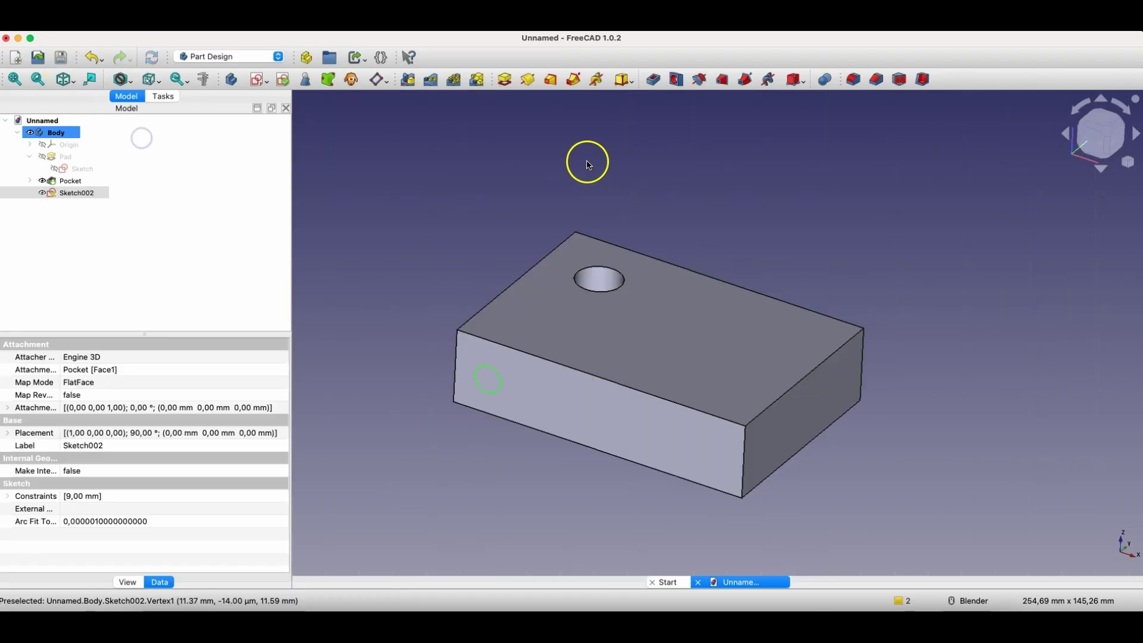
# Pocket the 9 mm circle through the whole block using the Through all type
pyautogui.click(654, 80)
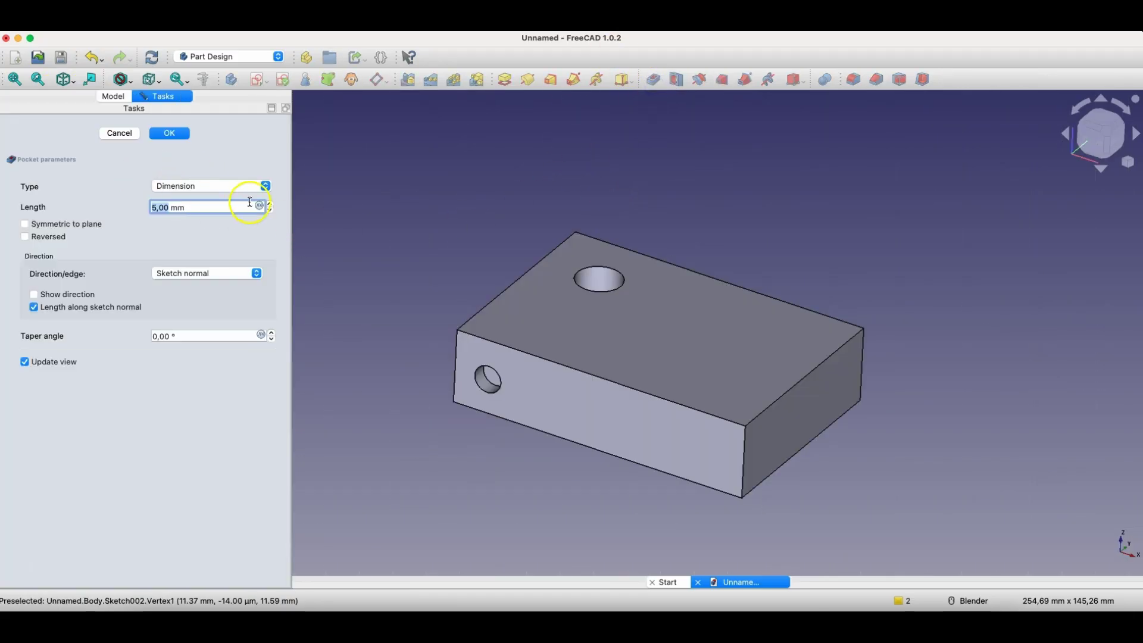
pyautogui.click(270, 204)
pyautogui.click(270, 204)
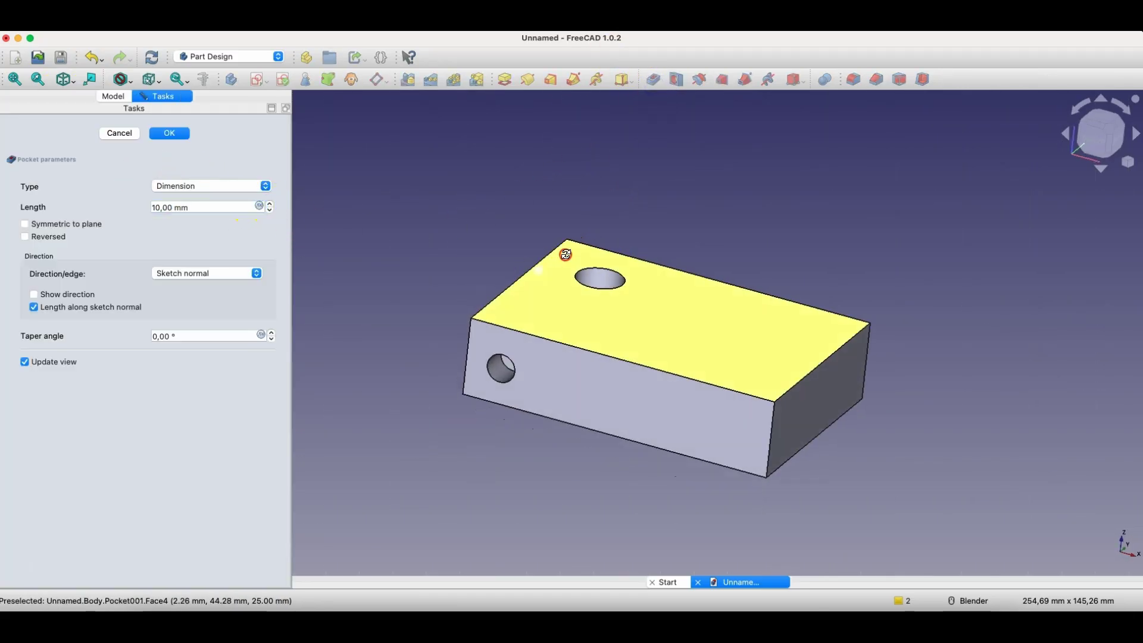
pyautogui.moveTo(561, 248); pyautogui.dragTo(597, 225, button='middle')
pyautogui.click(182, 188)
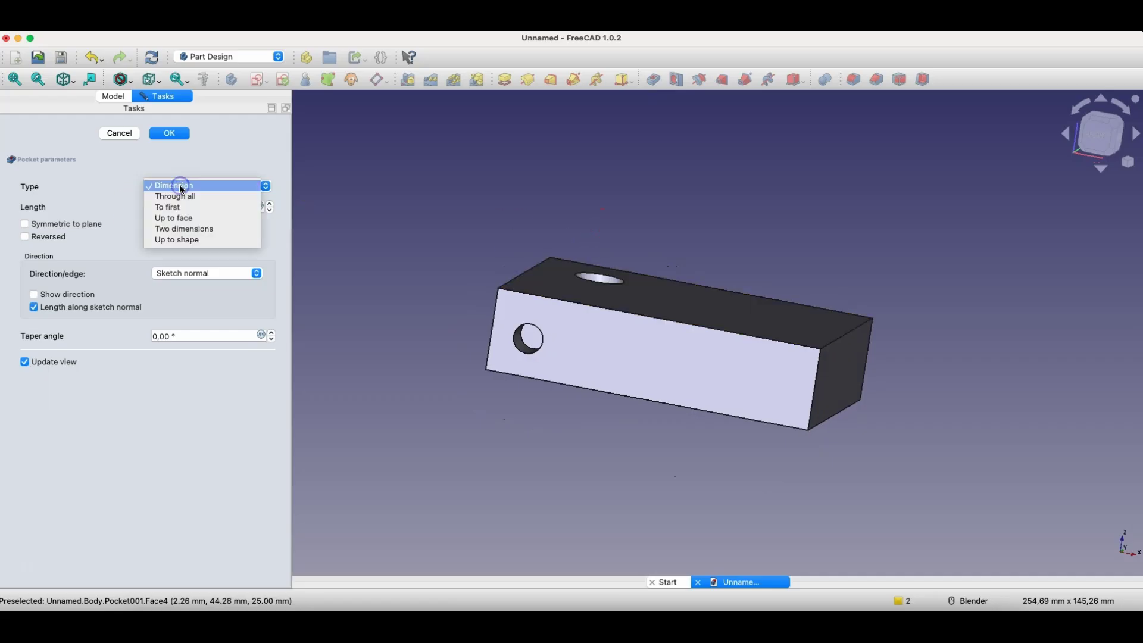
pyautogui.click(184, 197)
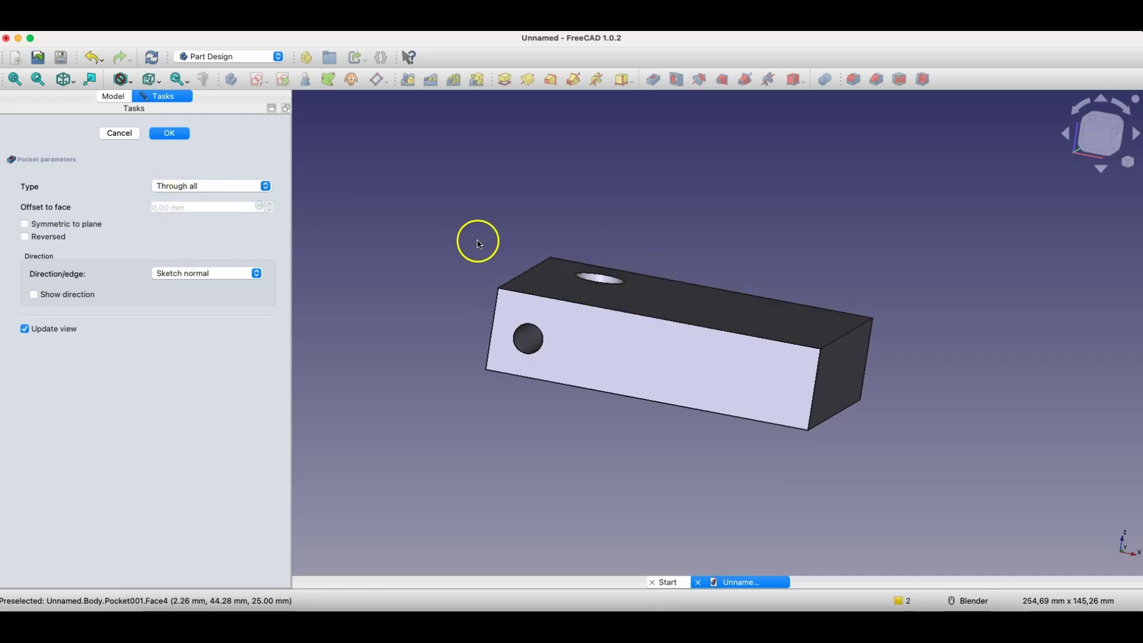
pyautogui.moveTo(477, 240)
pyautogui.mouseDown(button='middle')
pyautogui.moveTo(540, 220)
pyautogui.moveTo(488, 246)
pyautogui.mouseUp(button='middle')
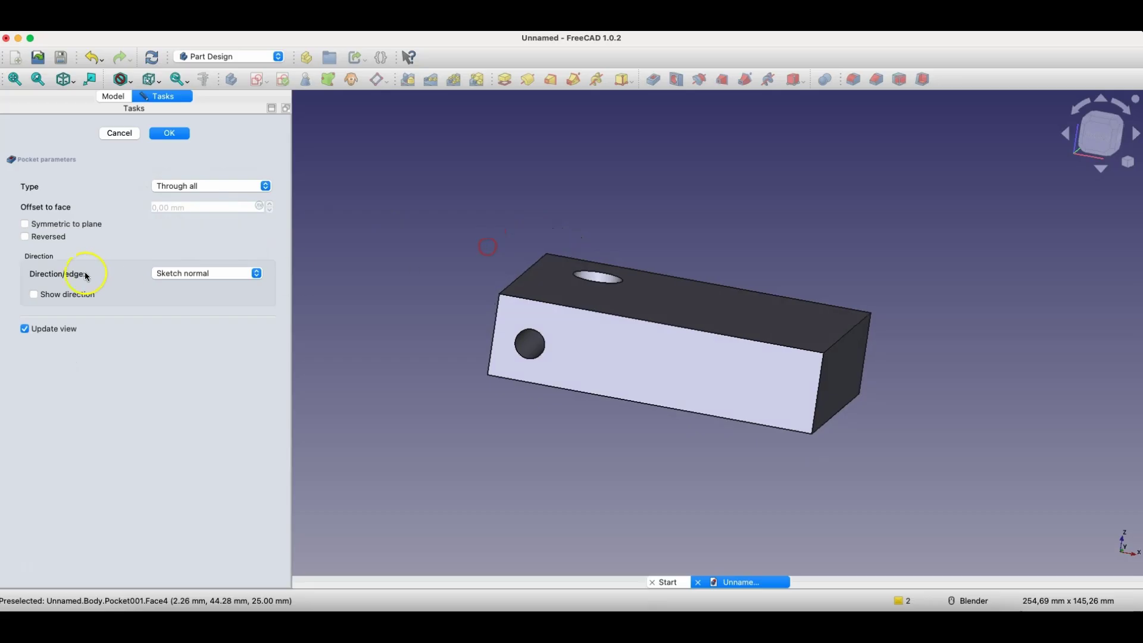
pyautogui.click(169, 133)
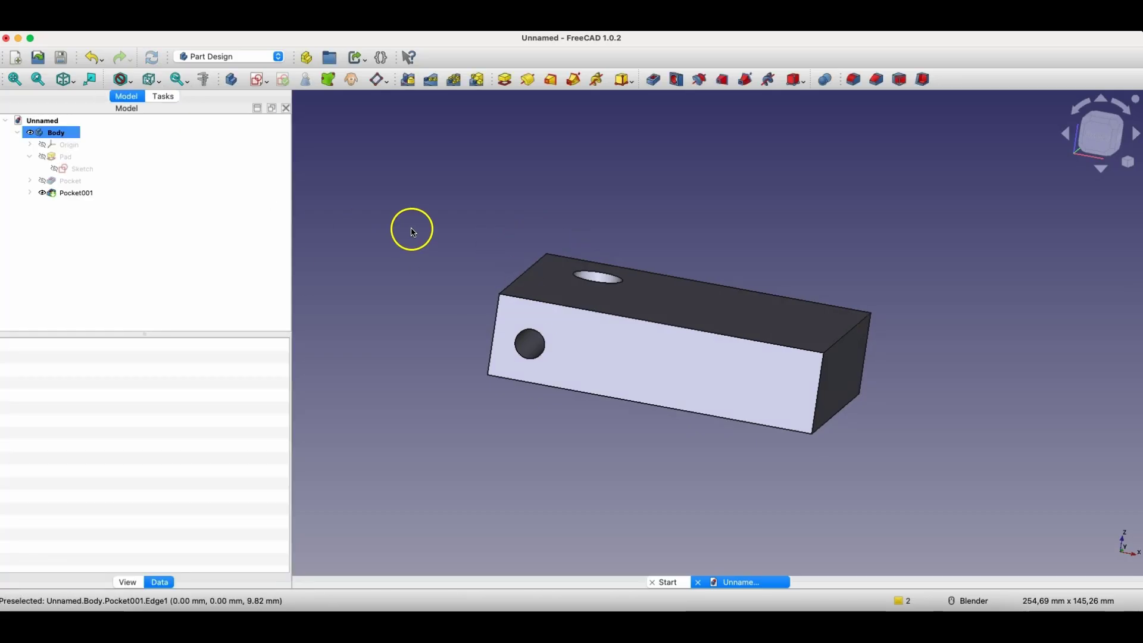
# Start a new sketch on the same long side face and project the 9 mm hole's edge into it as external geometry
pyautogui.click(564, 344)
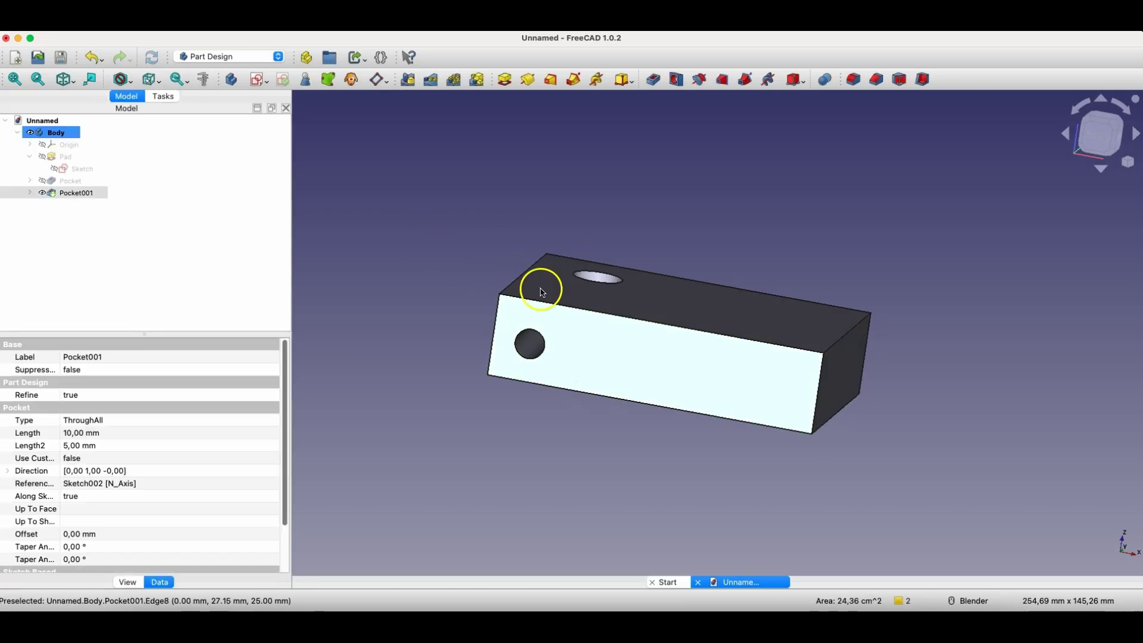
pyautogui.click(259, 80)
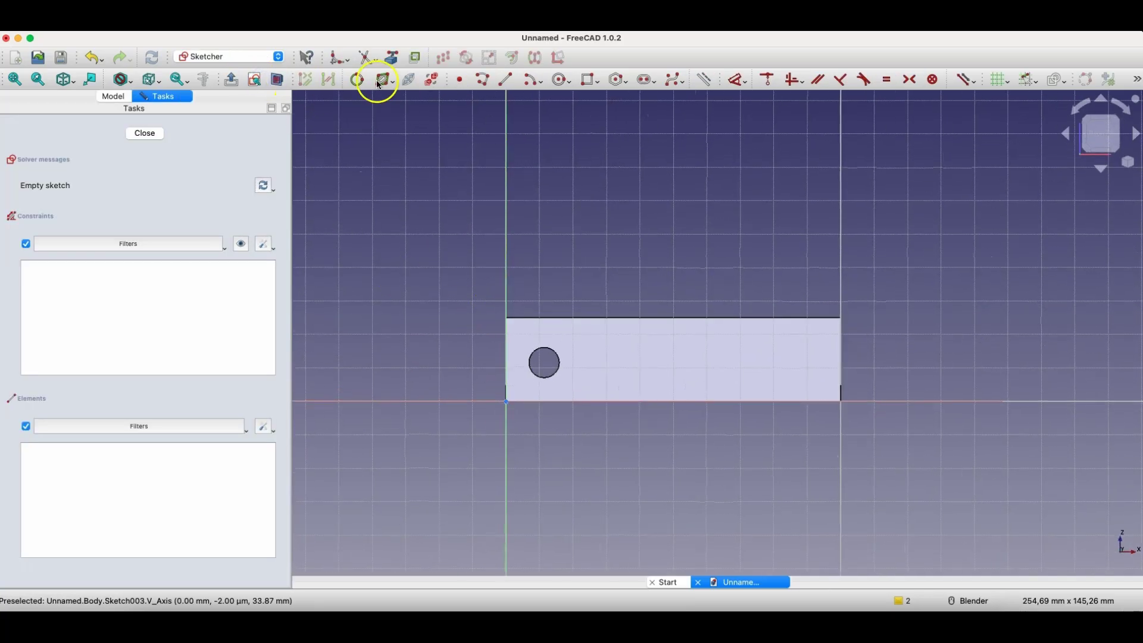
pyautogui.click(391, 58)
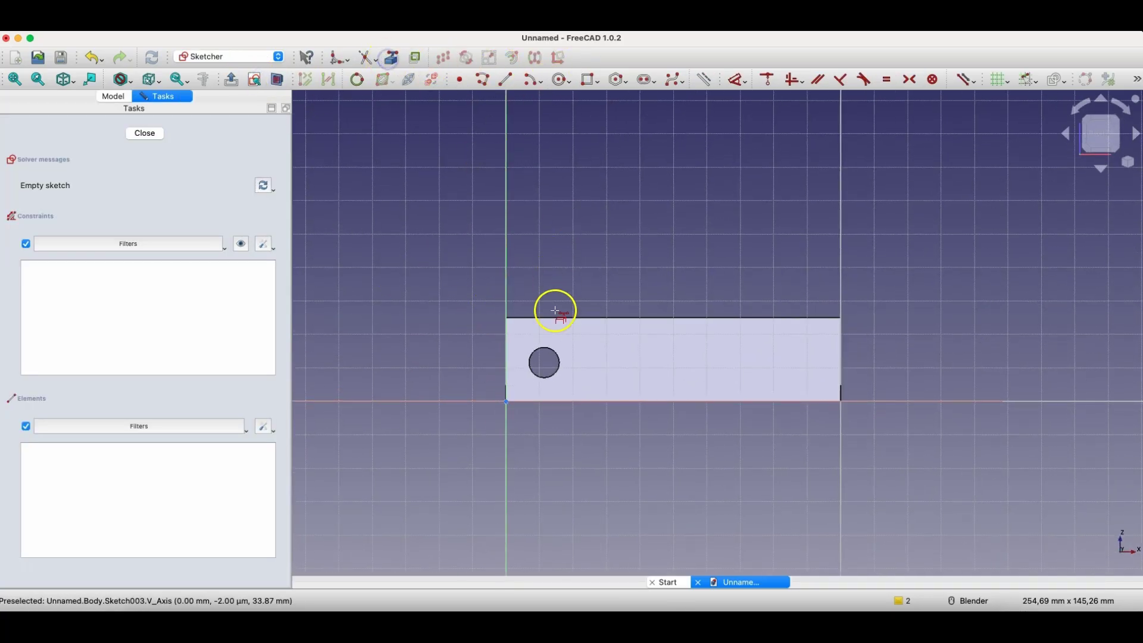
pyautogui.click(555, 347)
# Draw a circle about 19 mm in diameter, centred on the projected side-hole edge
pyautogui.click(561, 79)
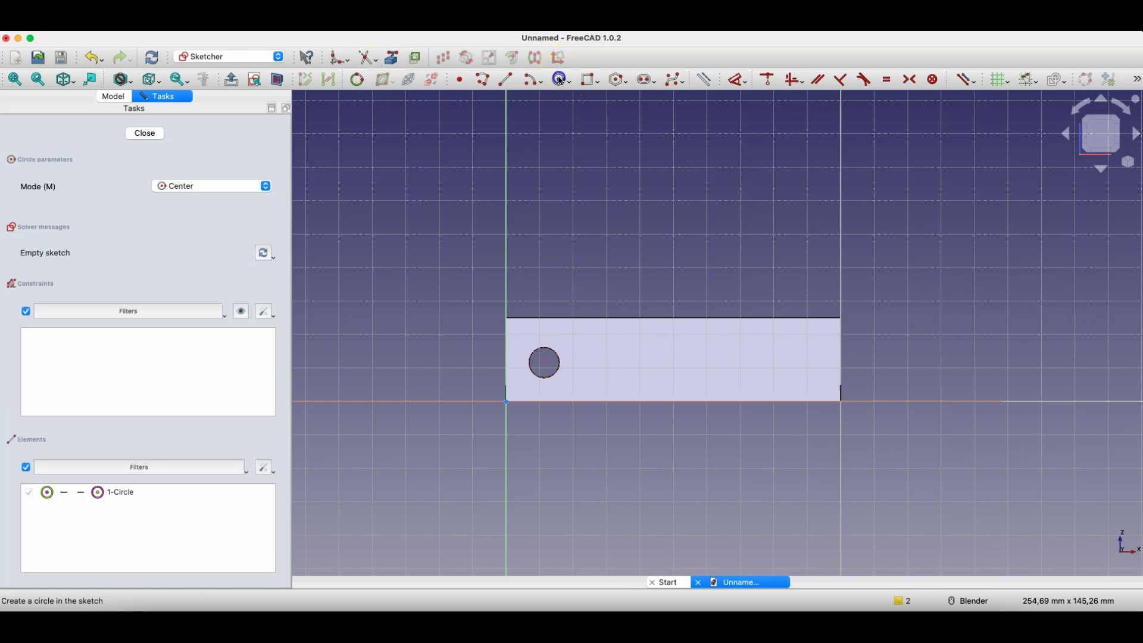
pyautogui.click(544, 362)
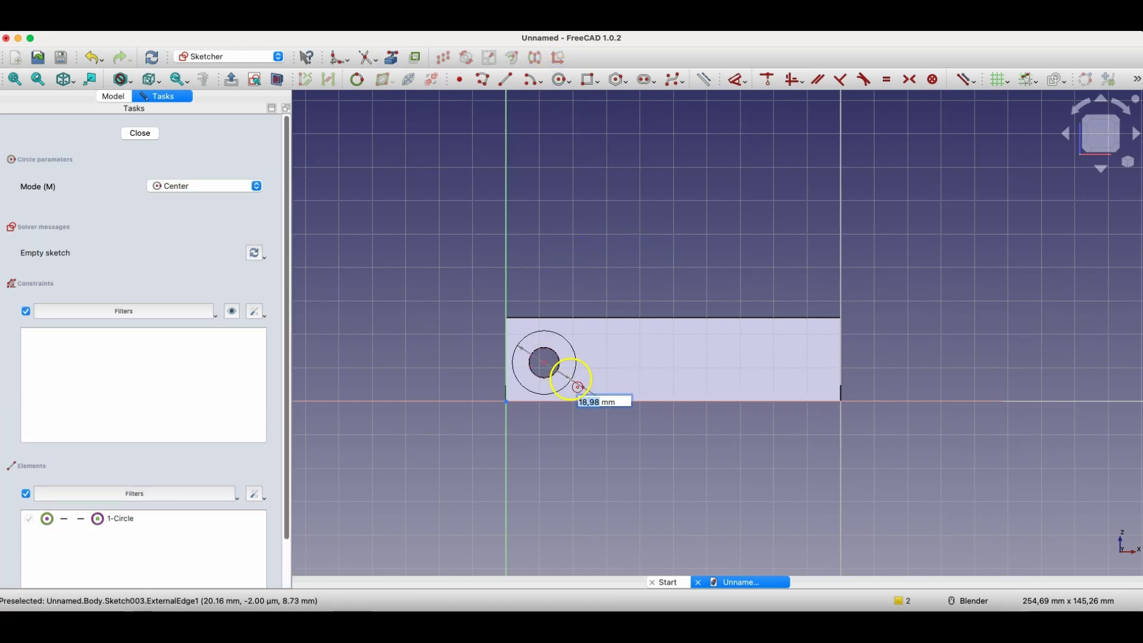
pyautogui.click(572, 356)
pyautogui.press('Escape')
# Constrain the circle around the side hole to a diameter of 15 mm and finish the sketch
pyautogui.click(567, 341)
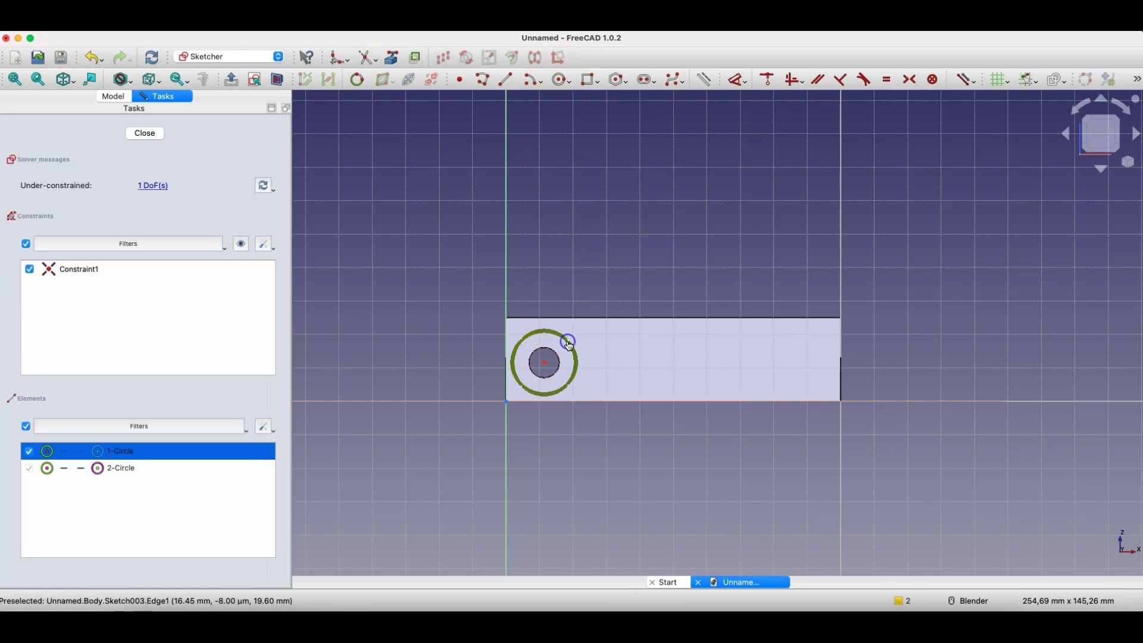
pyautogui.click(593, 340)
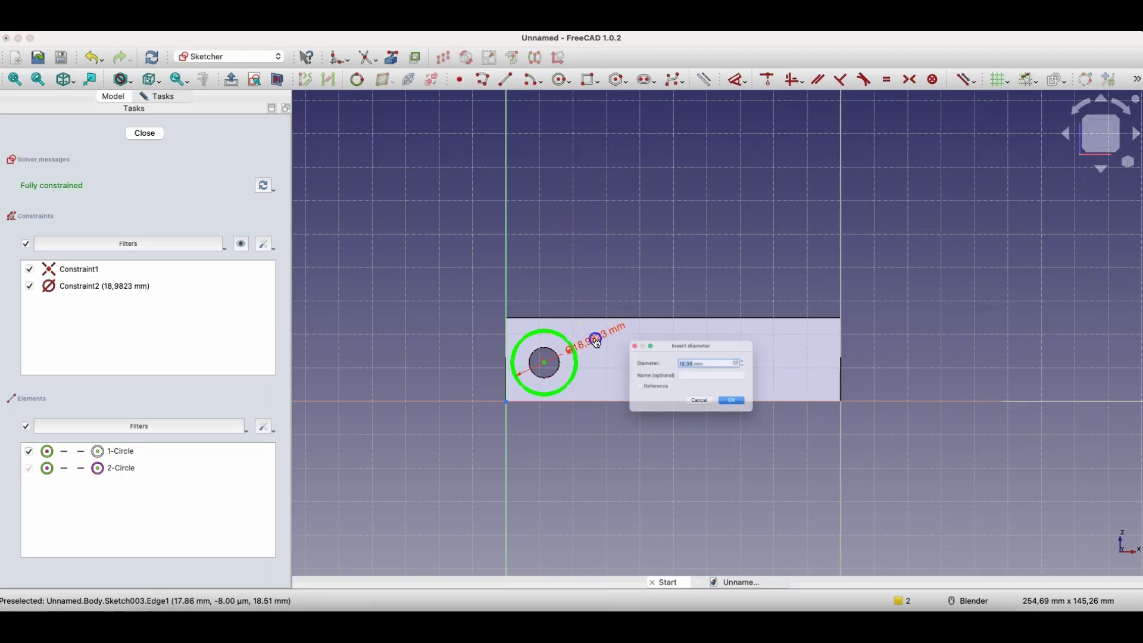
pyautogui.write('15')
pyautogui.press('Return')
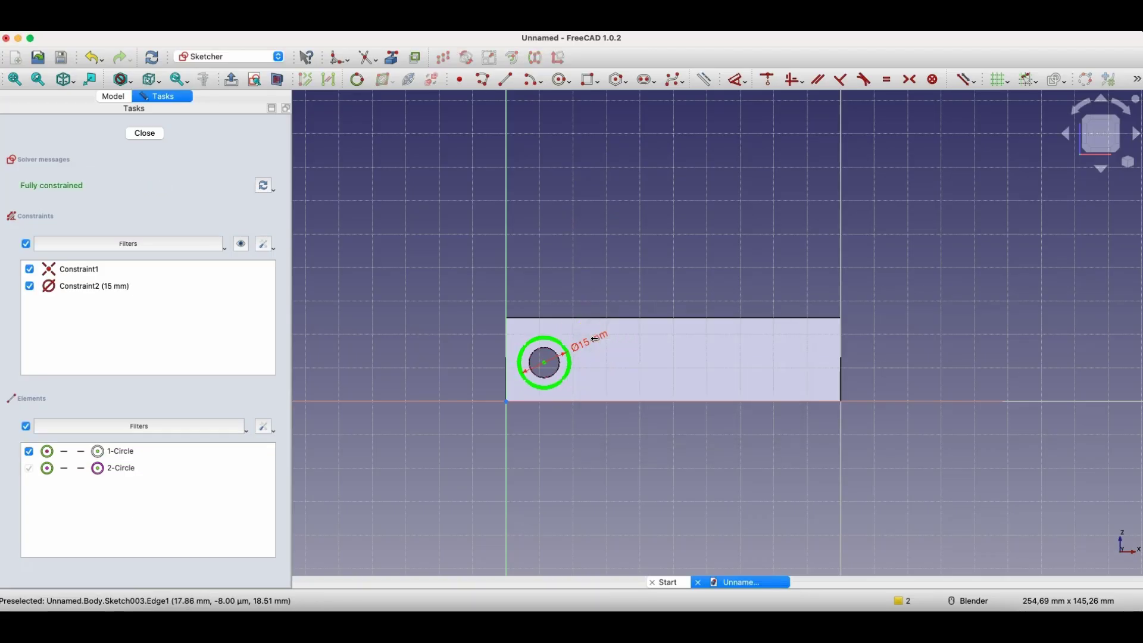
pyautogui.click(145, 134)
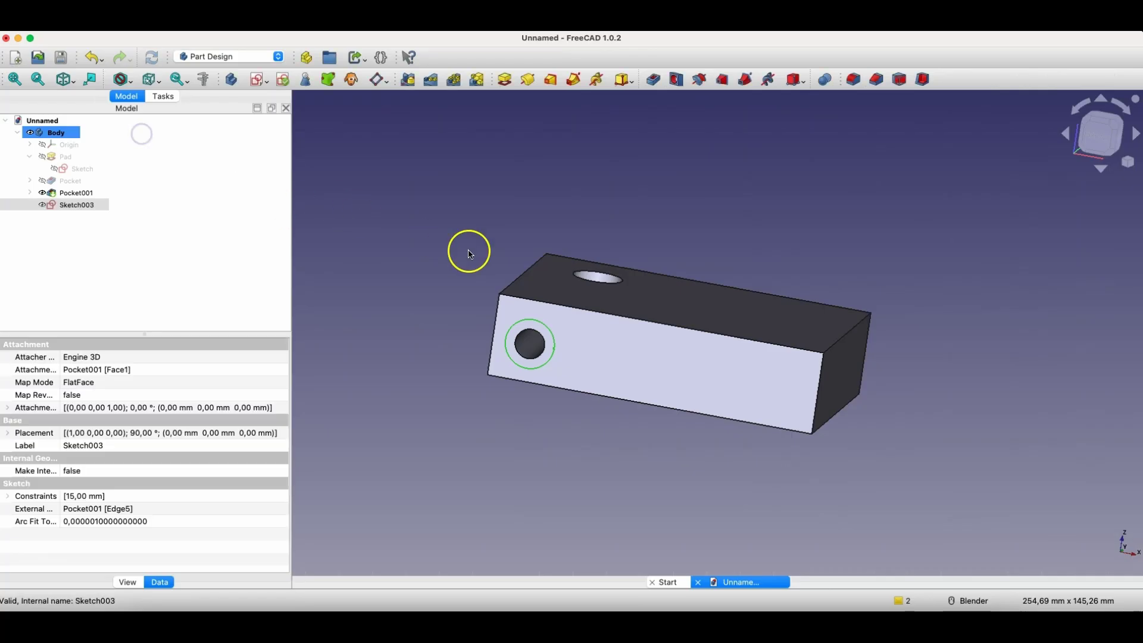
# Pocket the side face's 15 mm circle 5 mm deep as a counterbore and inspect both counterbored holes
pyautogui.click(653, 80)
pyautogui.click(169, 133)
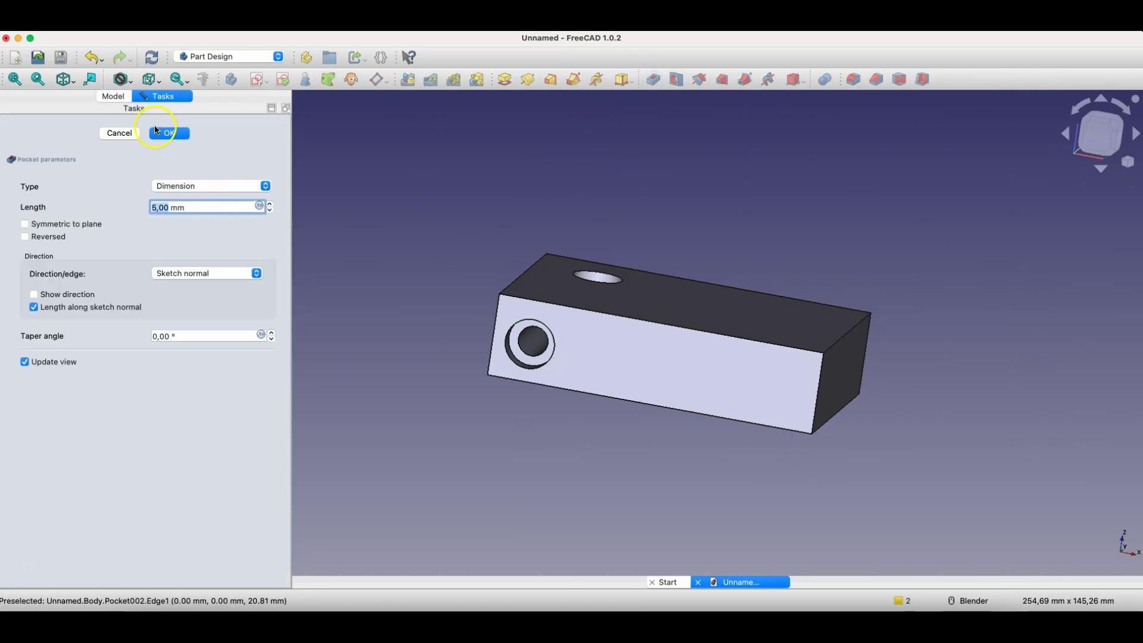
pyautogui.moveTo(473, 226); pyautogui.dragTo(745, 215, button='middle')
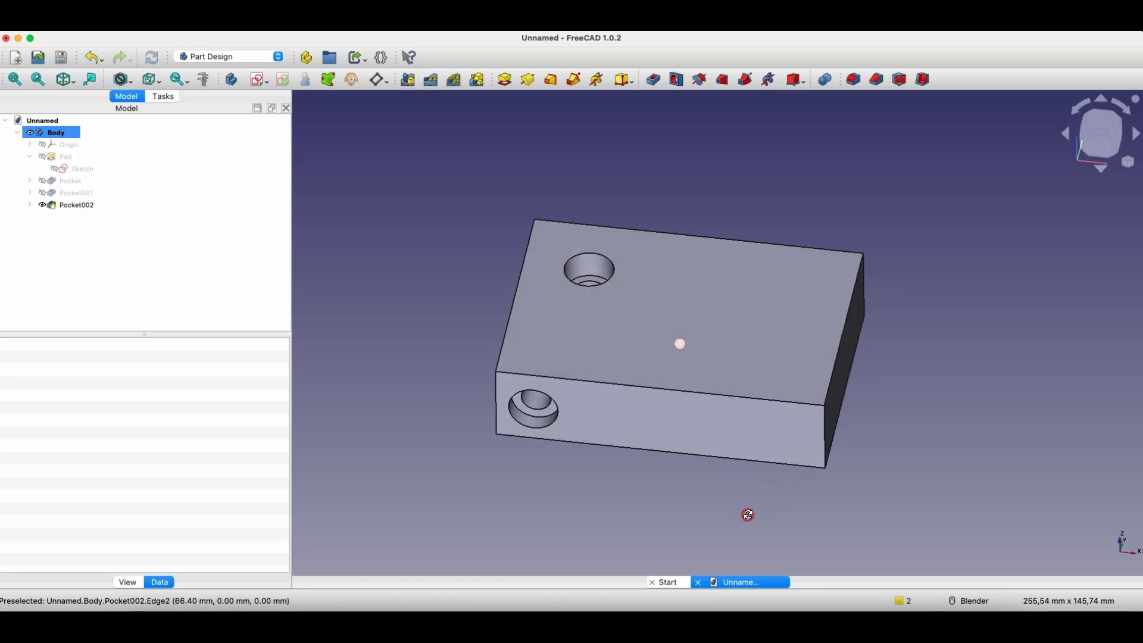
pyautogui.moveTo(749, 514); pyautogui.dragTo(739, 520, button='middle')
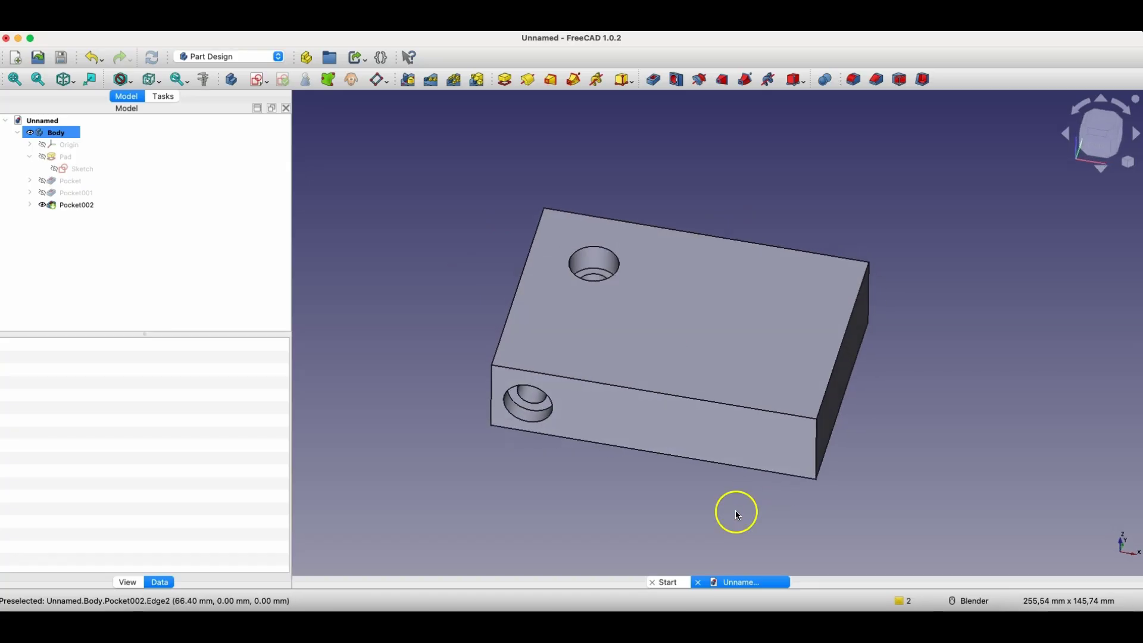
# Start a sketch on the block's top face and draw three small circles beside the counterbored hole, arranged in a triangle
pyautogui.click(705, 307)
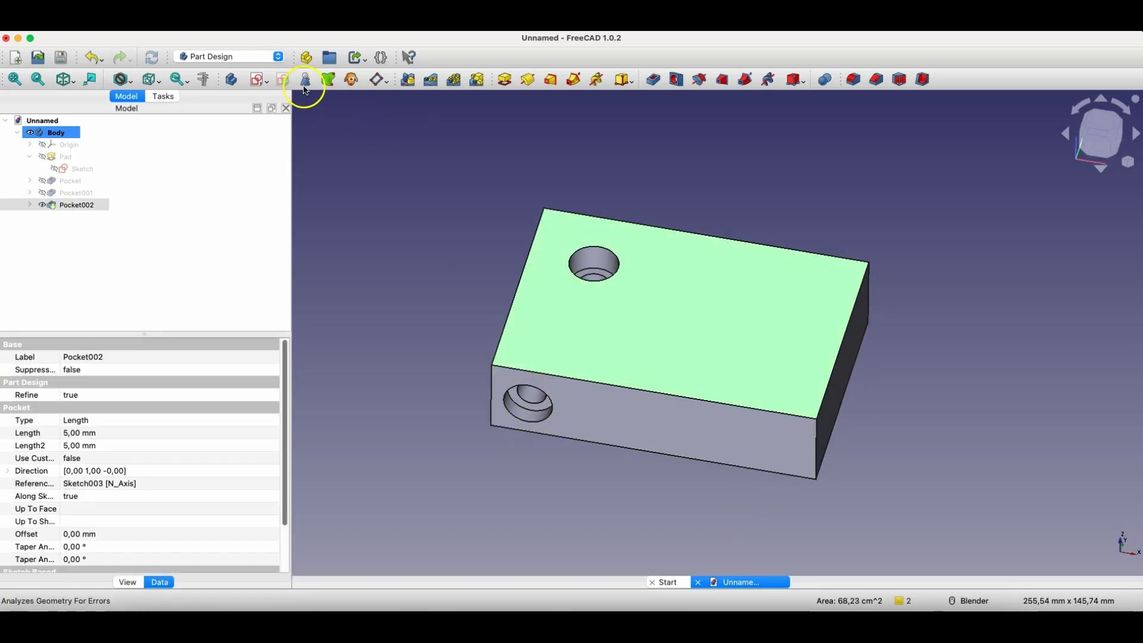
pyautogui.click(255, 82)
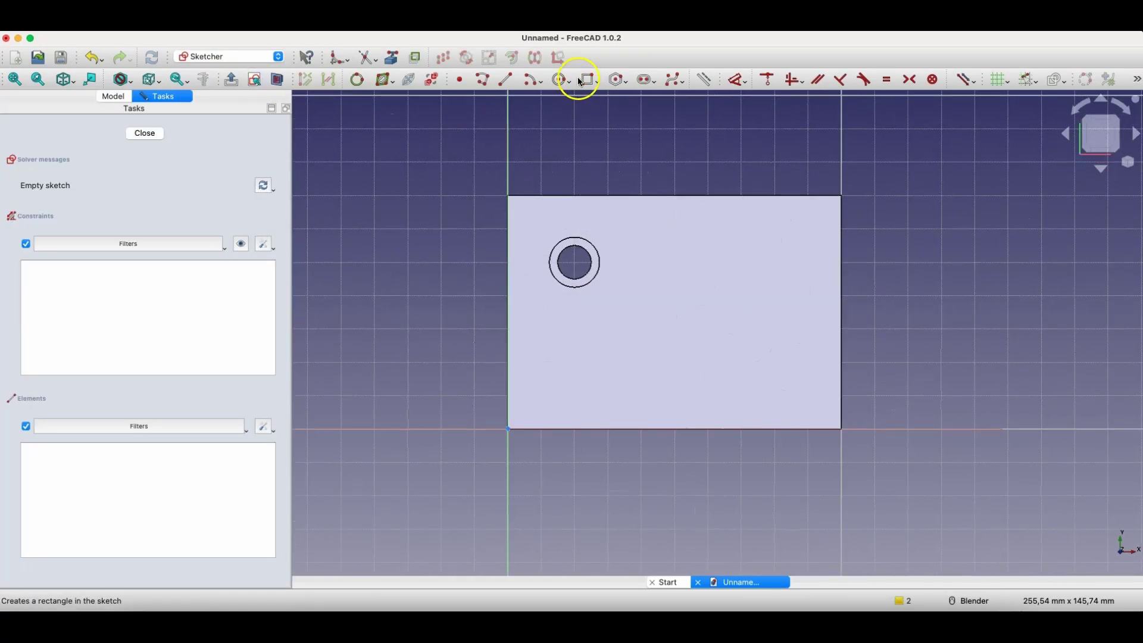
pyautogui.click(558, 85)
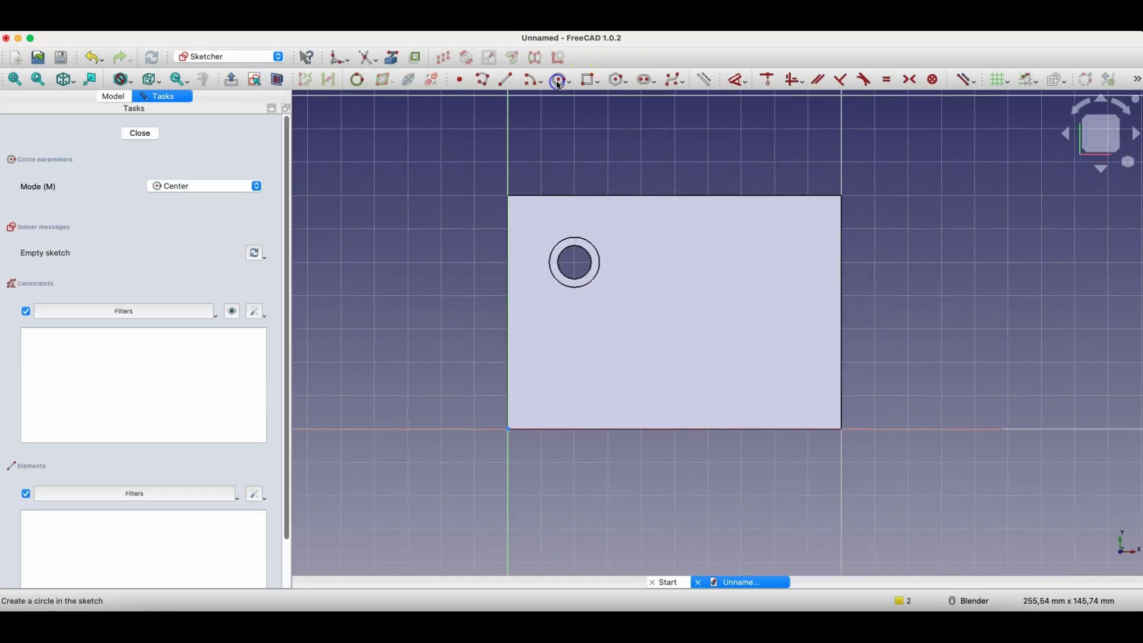
pyautogui.click(661, 241)
pyautogui.click(663, 245)
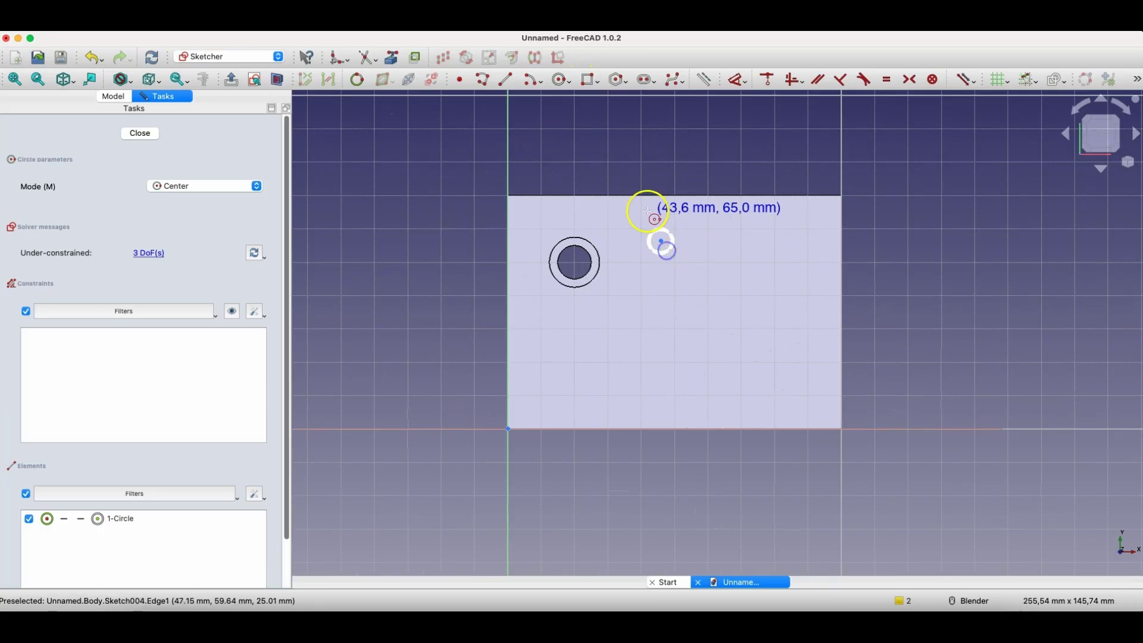
pyautogui.click(767, 239)
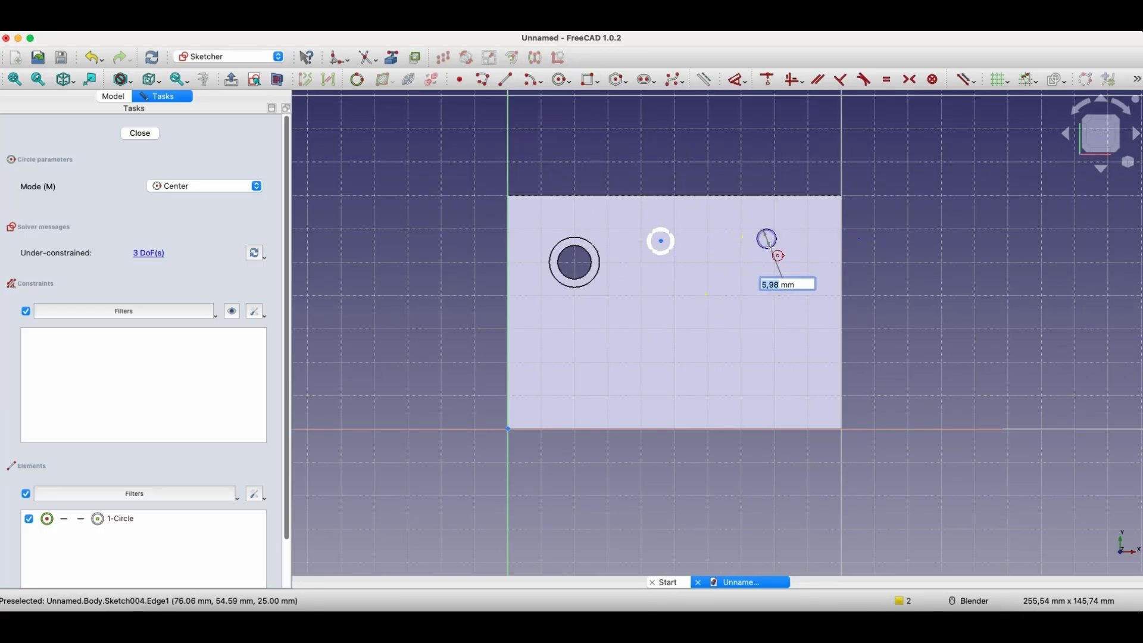
pyautogui.click(770, 243)
pyautogui.click(713, 310)
pyautogui.click(717, 317)
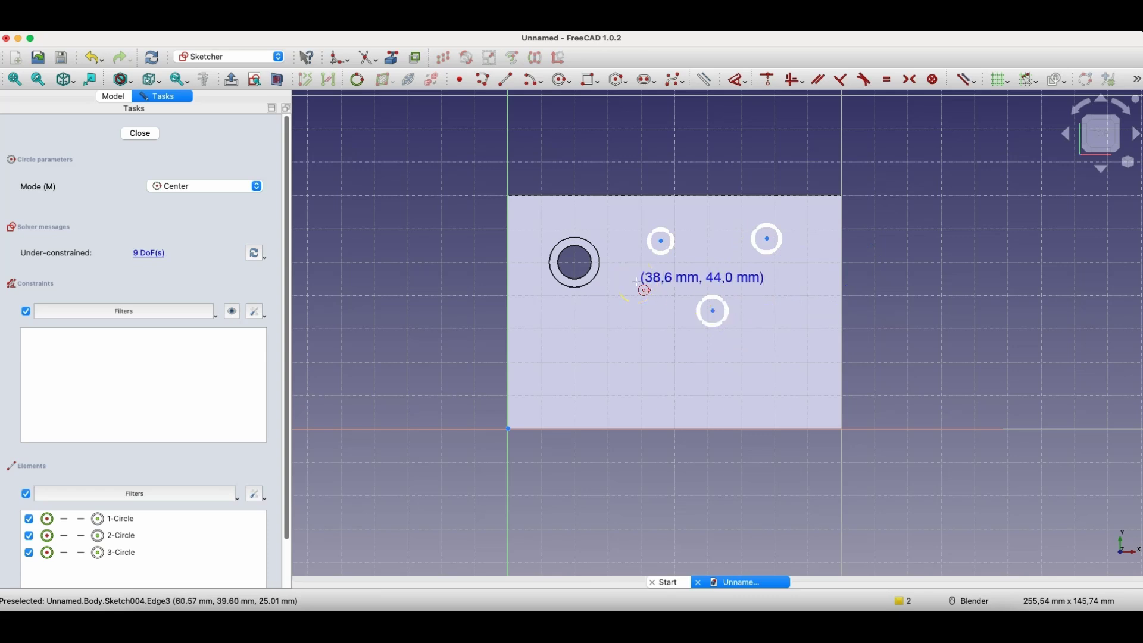
pyautogui.press('Escape')
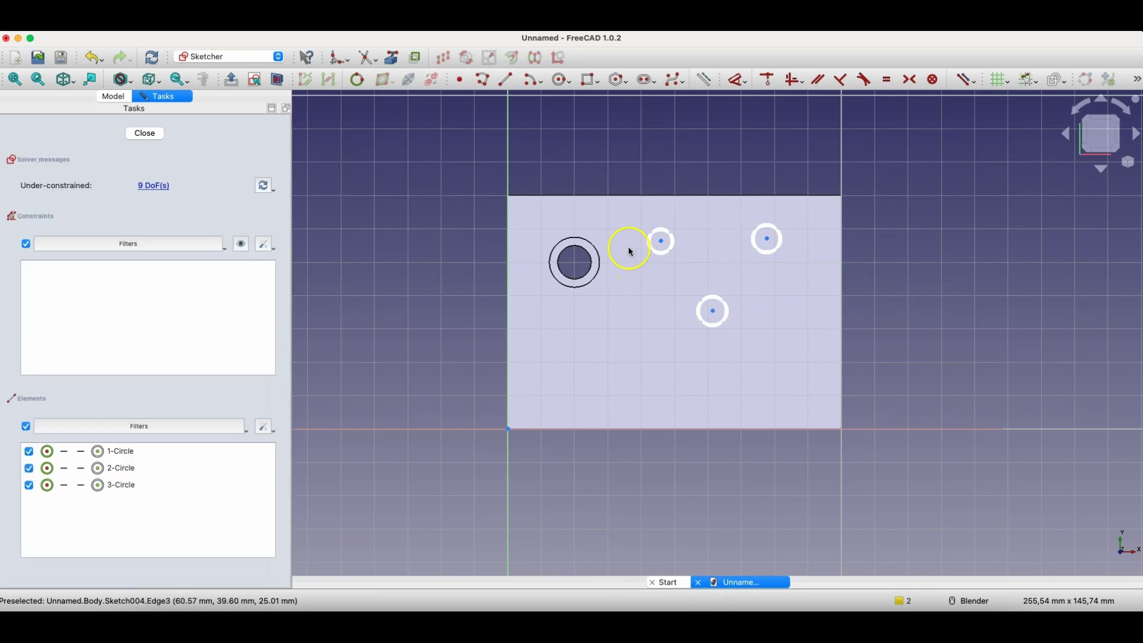
# Move the lowest of the three circles further down and align the centres of the upper two circles horizontally
pyautogui.click(655, 244)
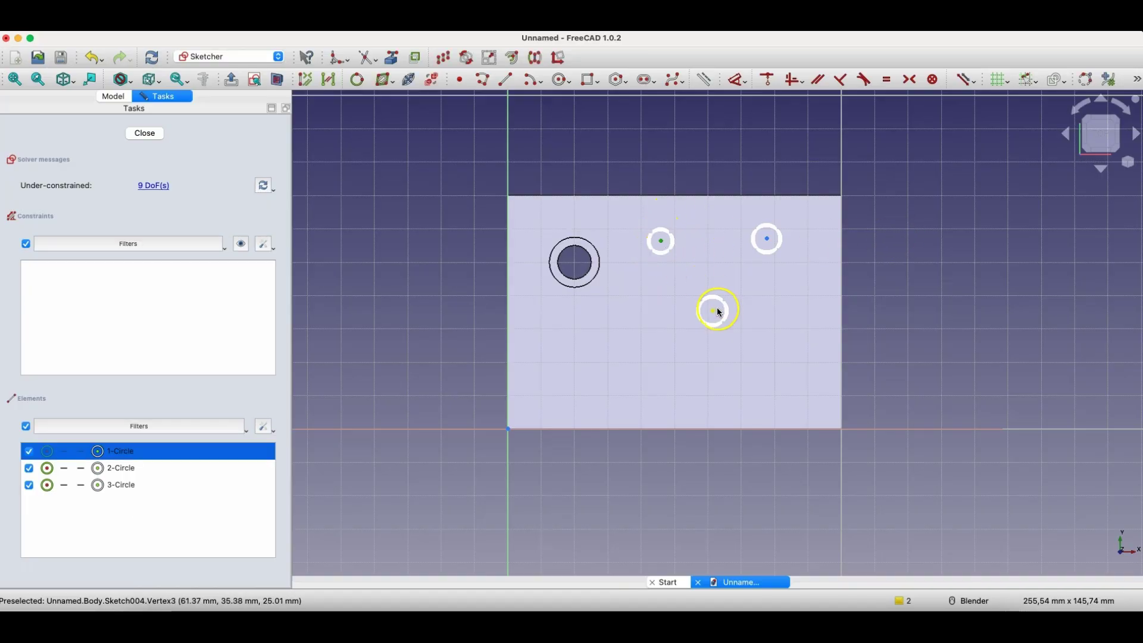
pyautogui.moveTo(715, 309); pyautogui.dragTo(719, 337)
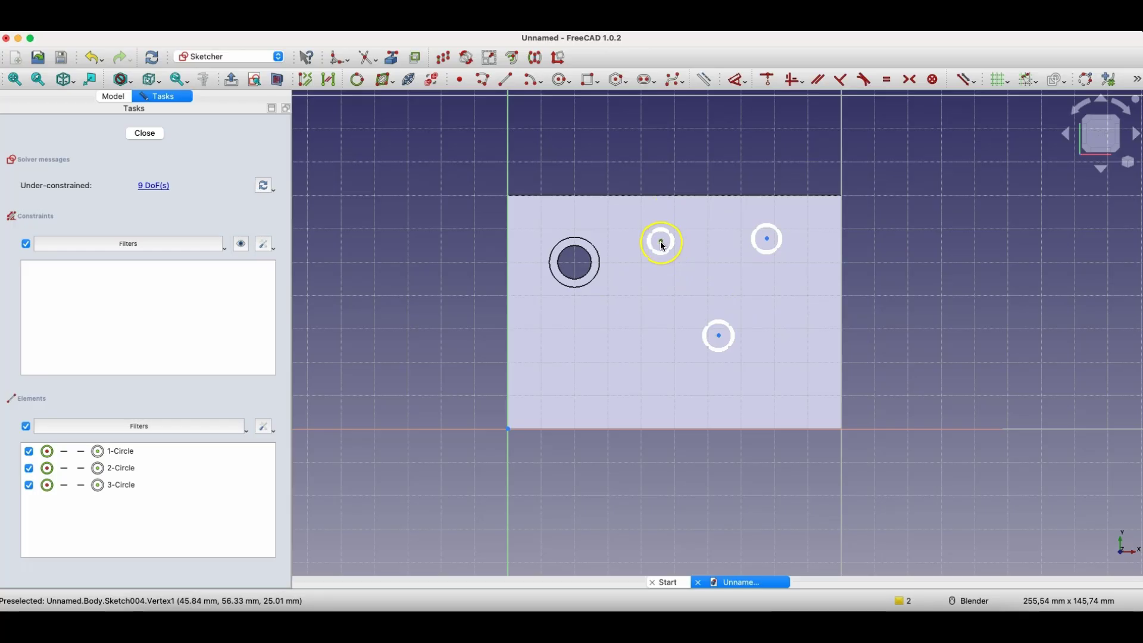
pyautogui.click(767, 239)
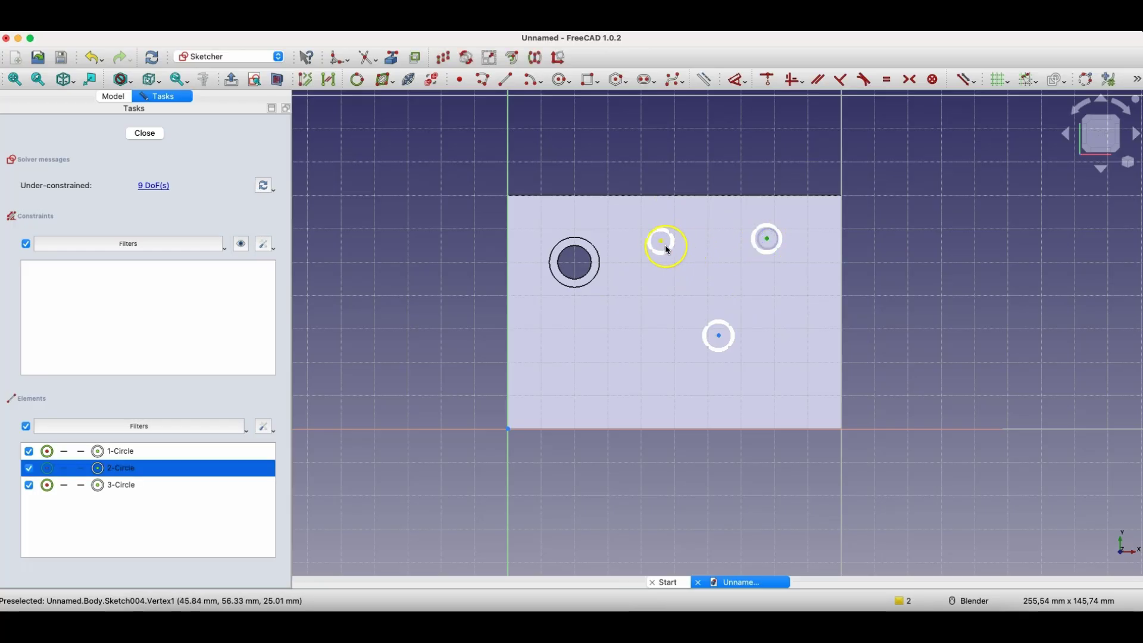
pyautogui.click(662, 241)
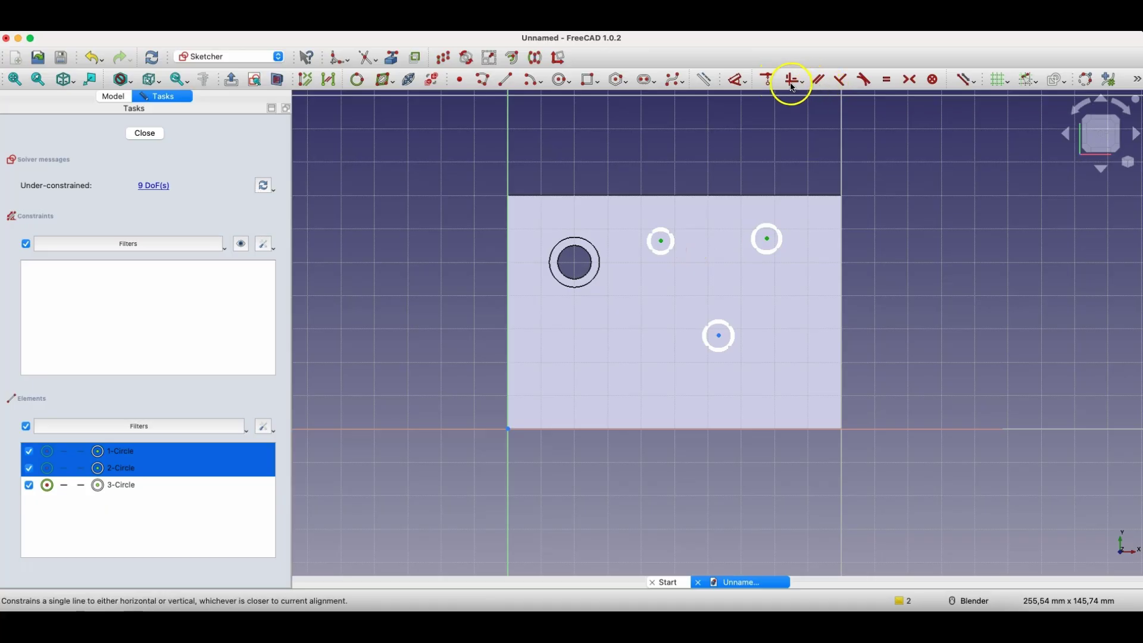
pyautogui.click(789, 83)
# Dimension the centre of the upper circle nearest the counterbored hole 45 mm horizontally and 55 mm vertically from the origin
pyautogui.click(661, 238)
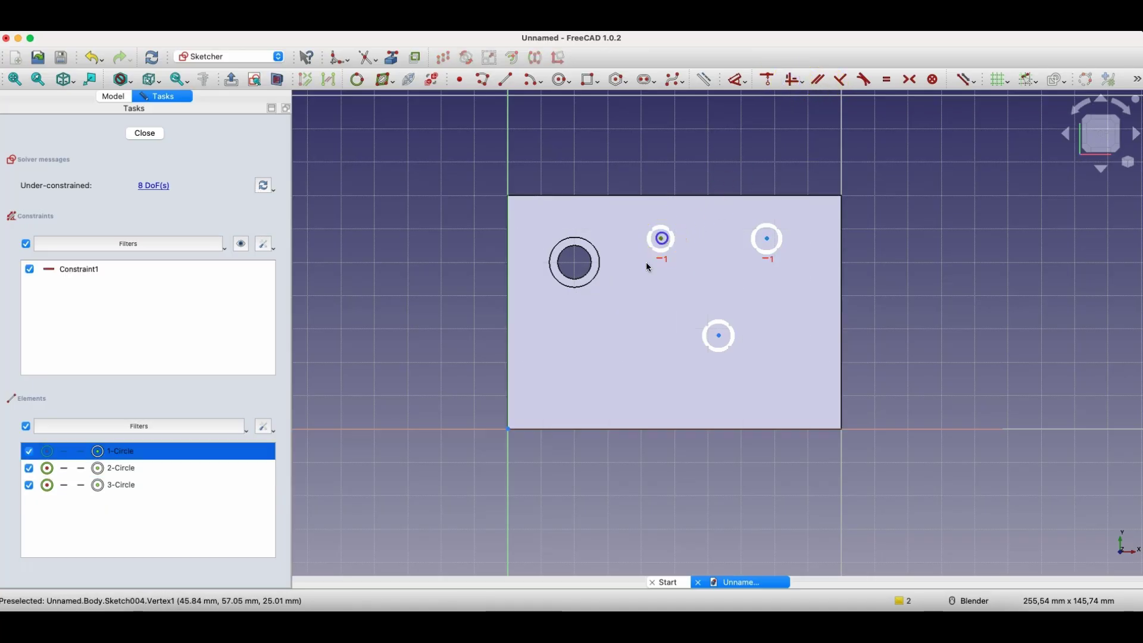
pyautogui.click(508, 429)
pyautogui.press('d')
pyautogui.click(587, 459)
pyautogui.write('45')
pyautogui.press('Return')
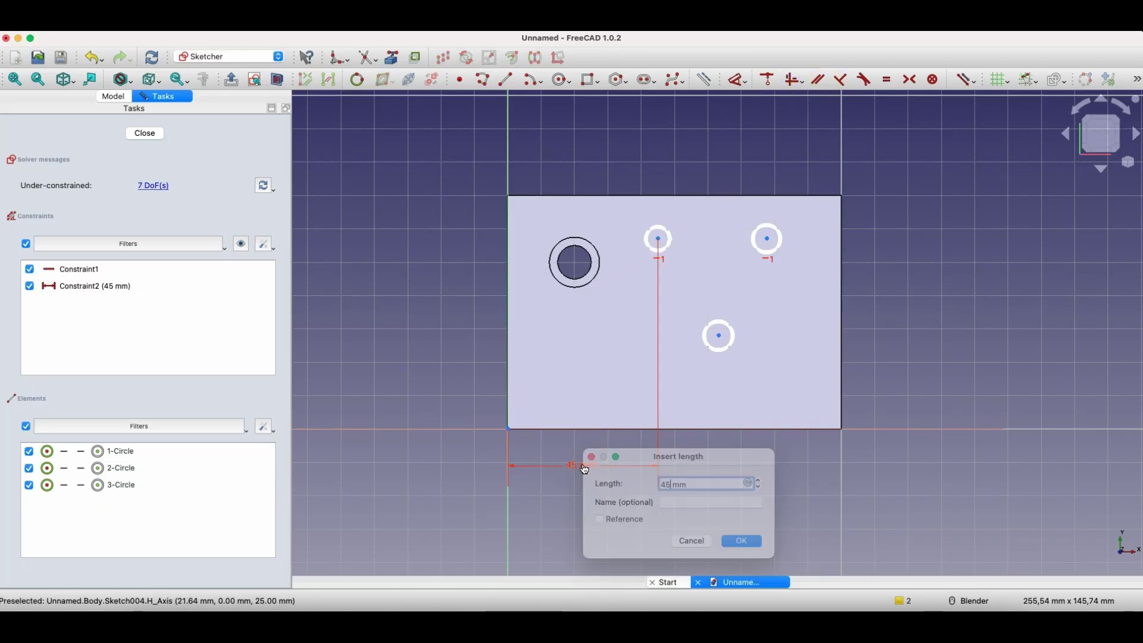
pyautogui.click(658, 239)
pyautogui.click(455, 336)
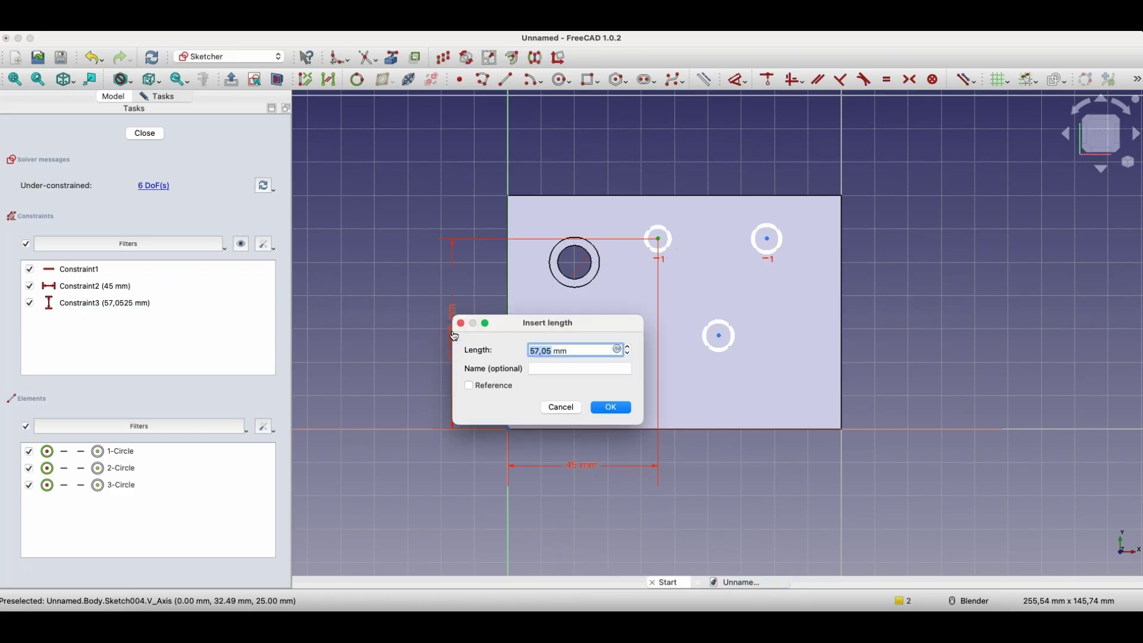
pyautogui.write('55')
pyautogui.press('Return')
# Dimension the lower circle's centre 25 mm vertically and 60 mm horizontally from the origin
pyautogui.click(719, 335)
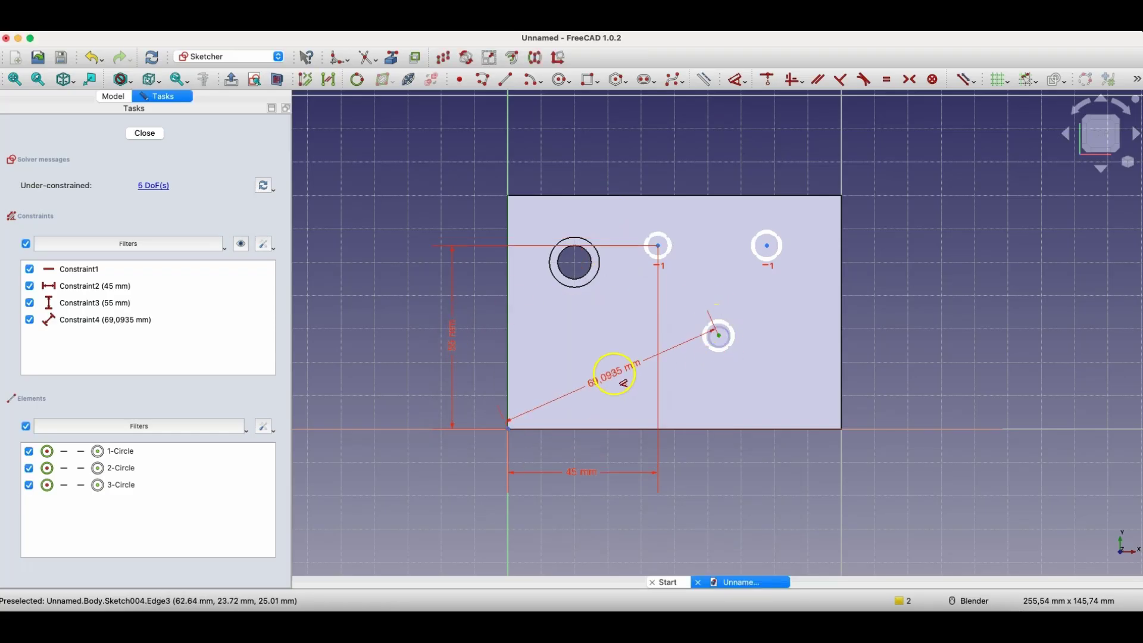
pyautogui.click(772, 384)
pyautogui.write('25')
pyautogui.press('Return')
pyautogui.click(719, 345)
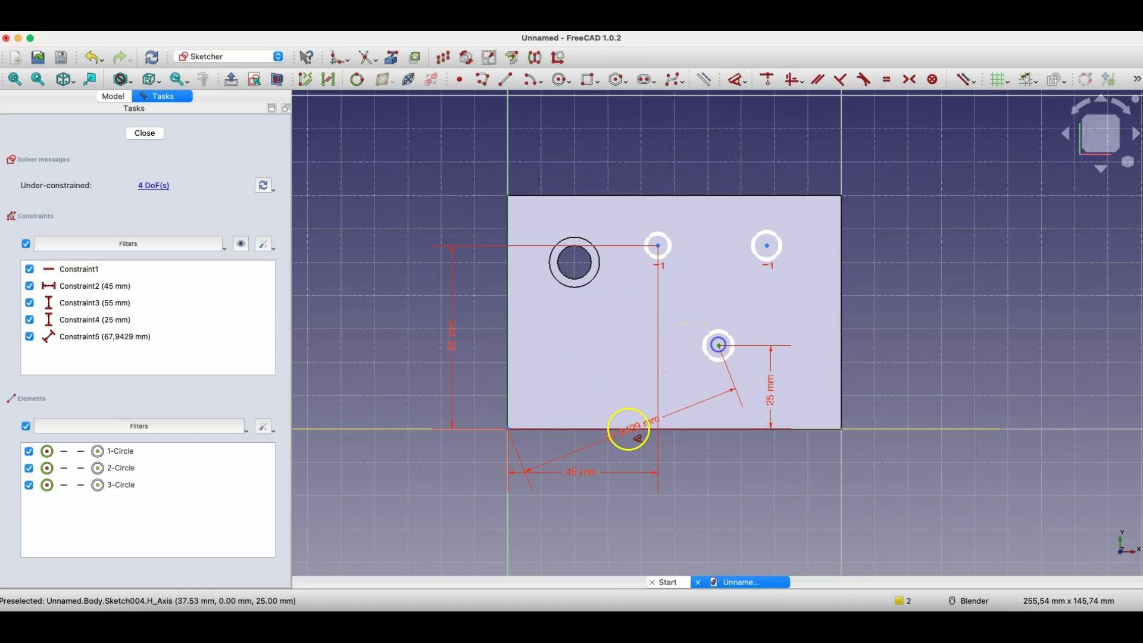
pyautogui.click(594, 530)
pyautogui.write('60')
pyautogui.press('Return')
# Set the horizontal distance between the centres of the two upper circles to 35 mm
pyautogui.click(658, 245)
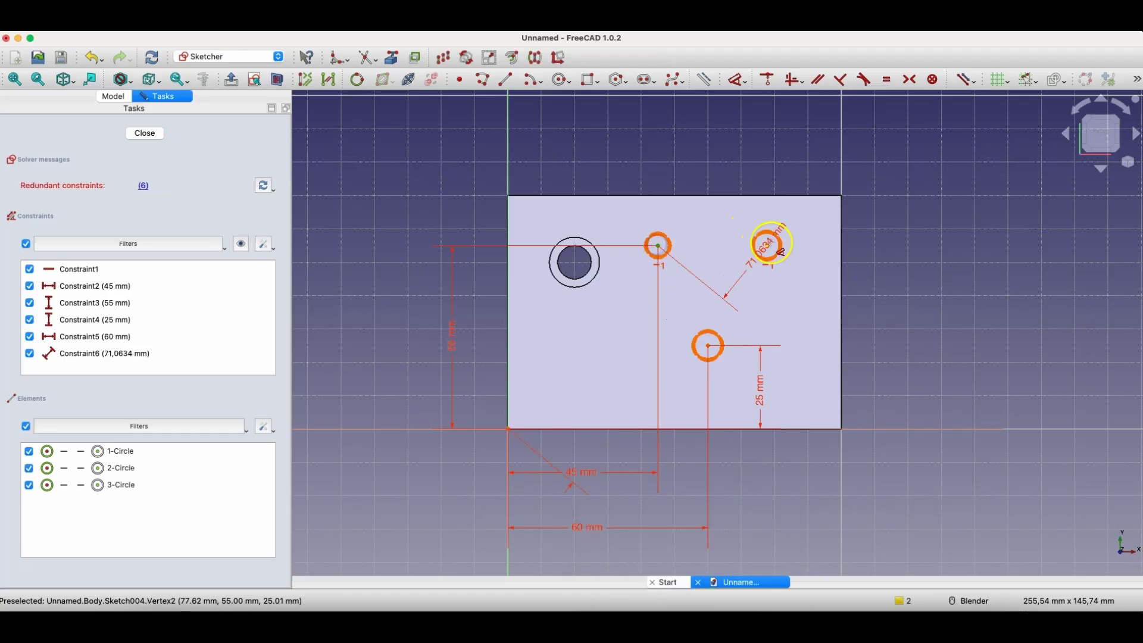
pyautogui.click(767, 245)
pyautogui.click(738, 176)
pyautogui.write('35')
pyautogui.press('Return')
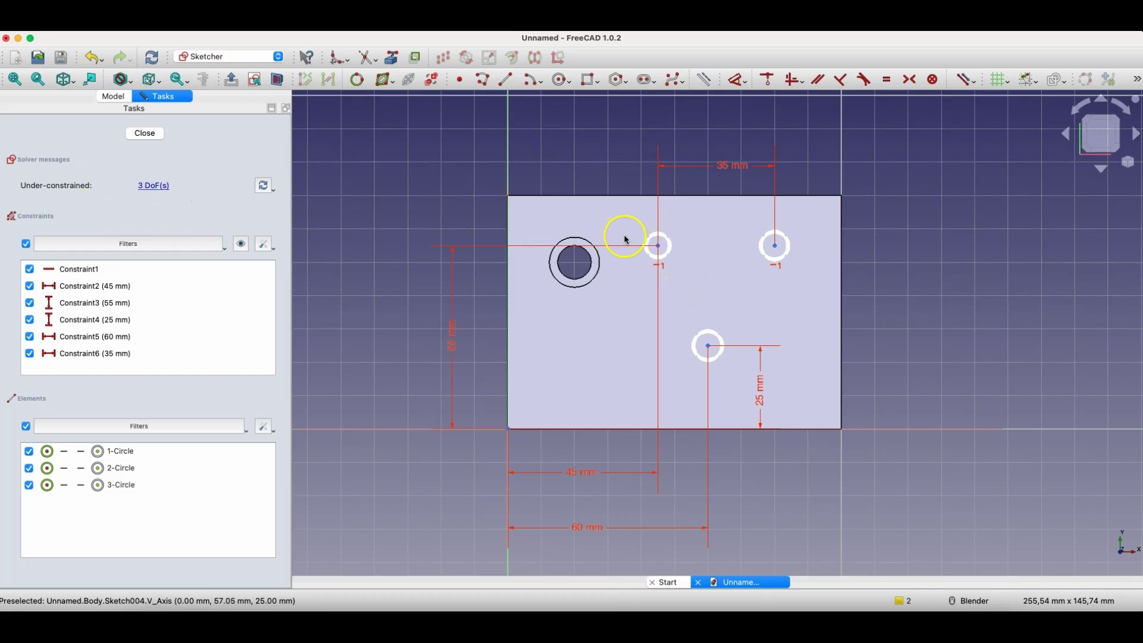
# Constrain the upper circle nearest the counterbored hole to a diameter of 10 mm
pyautogui.press('g')
pyautogui.press('c')
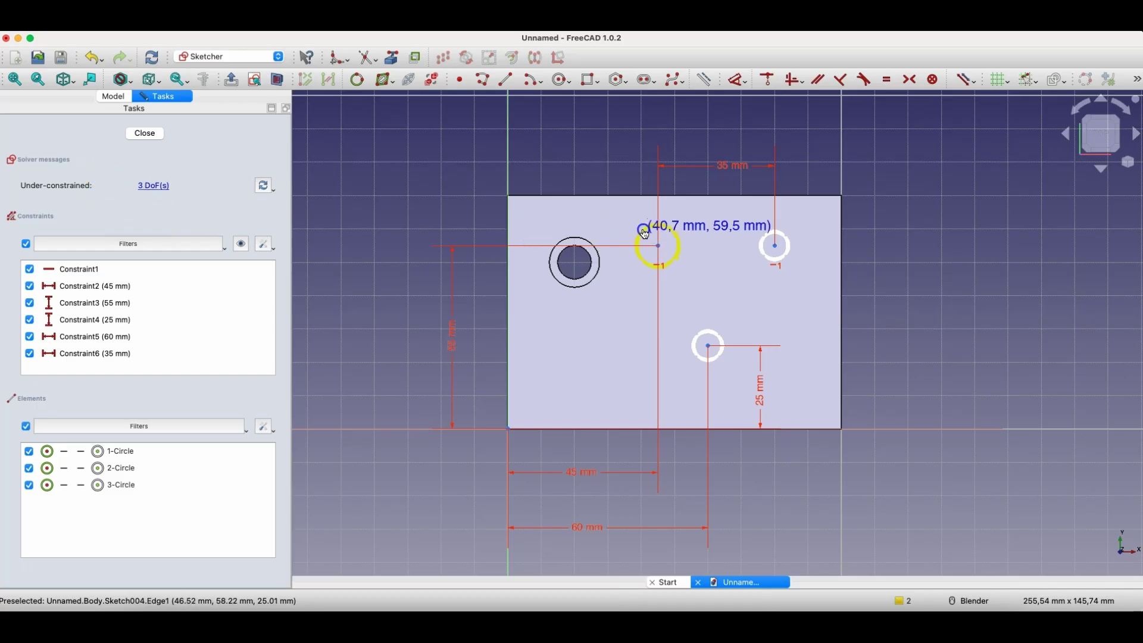
pyautogui.press('Escape')
pyautogui.click(648, 232)
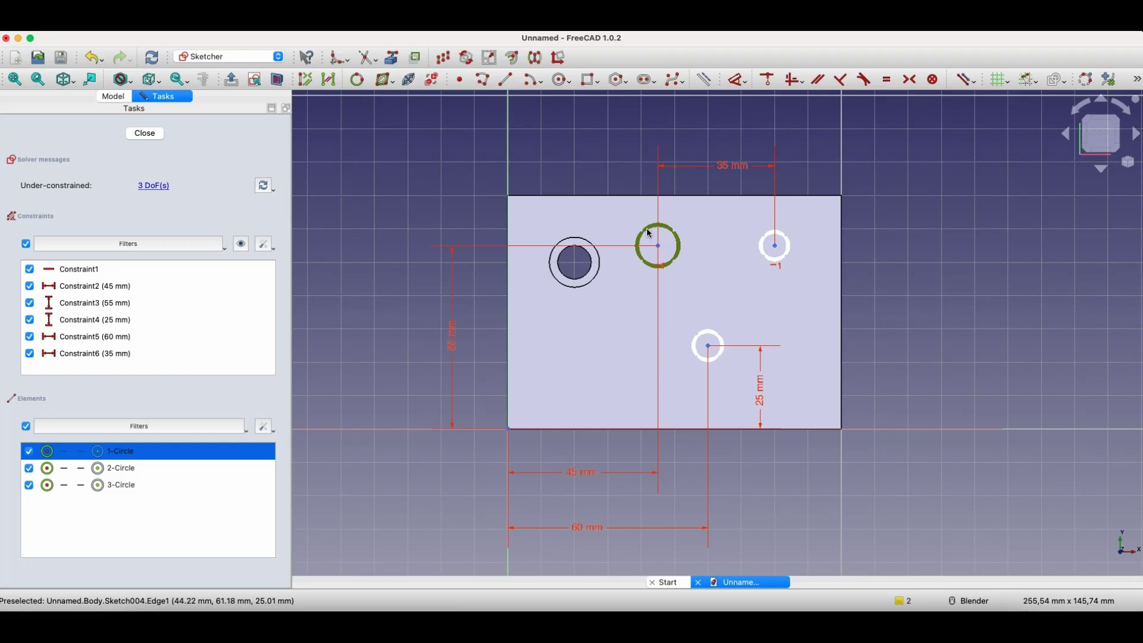
pyautogui.write('ko')
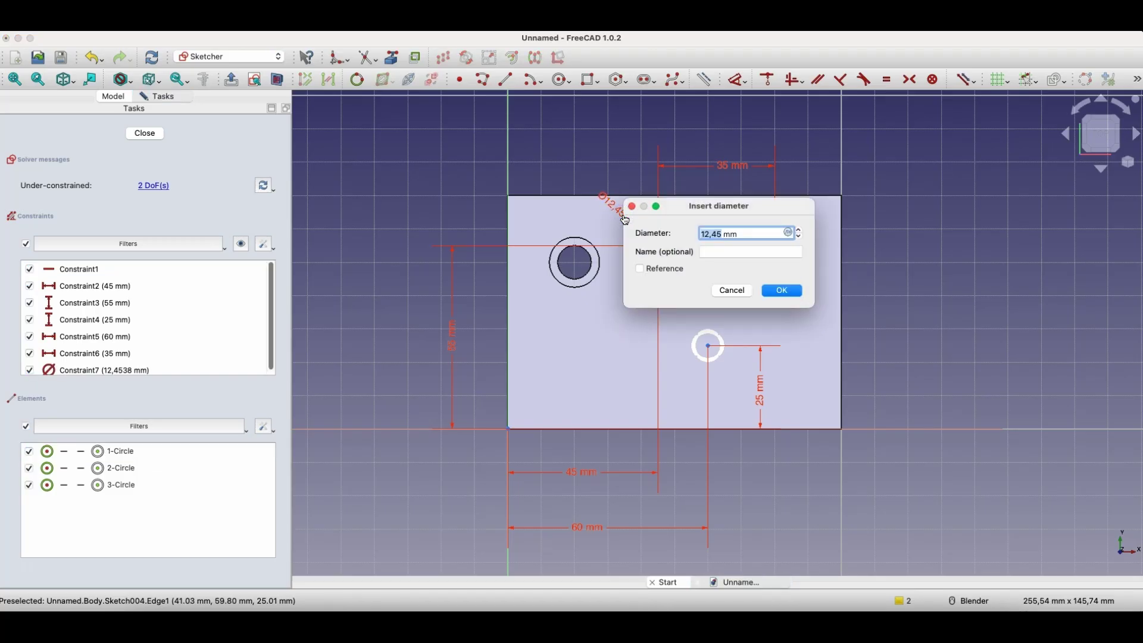
pyautogui.write('10')
pyautogui.press('Return')
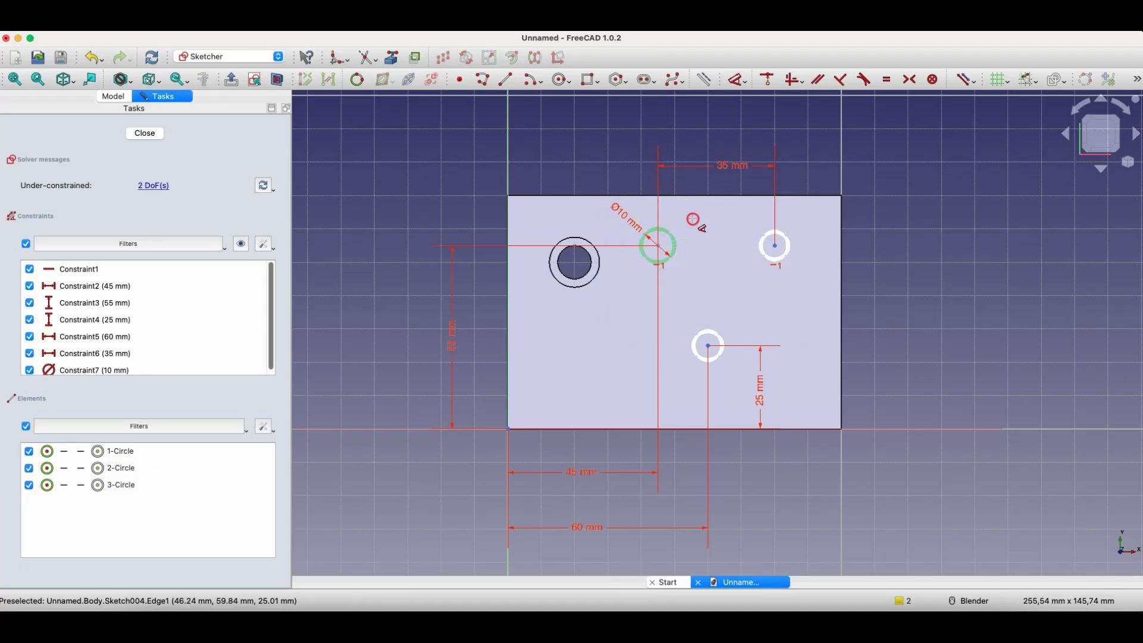
# Constrain all three circles to equal size and finish the sketch
pyautogui.click(675, 255)
pyautogui.click(774, 259)
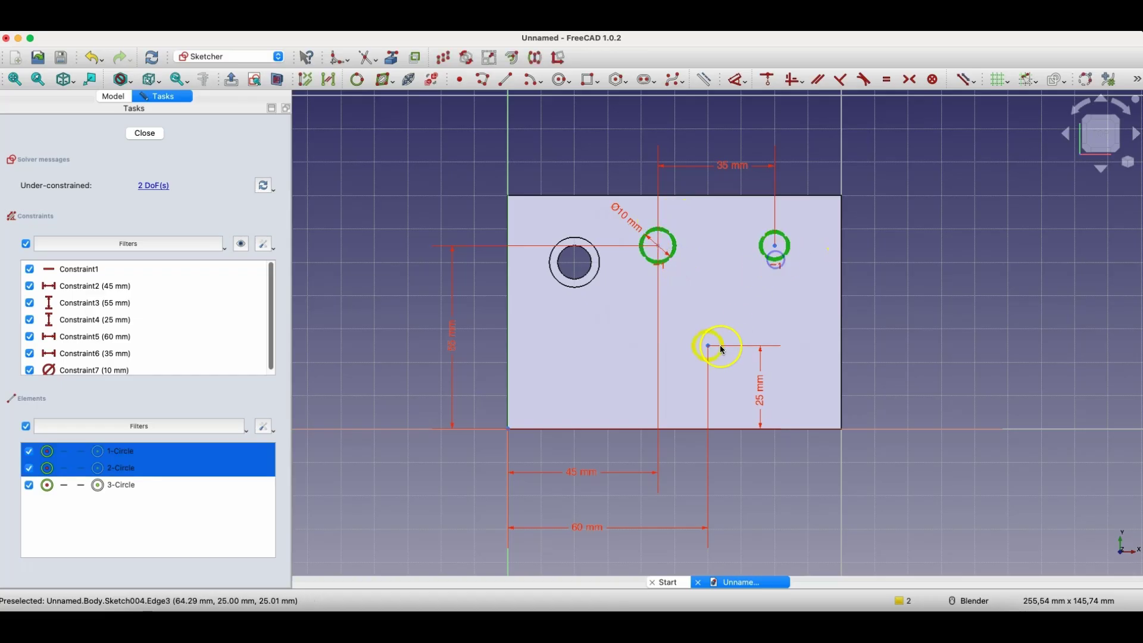
pyautogui.click(722, 349)
pyautogui.click(887, 79)
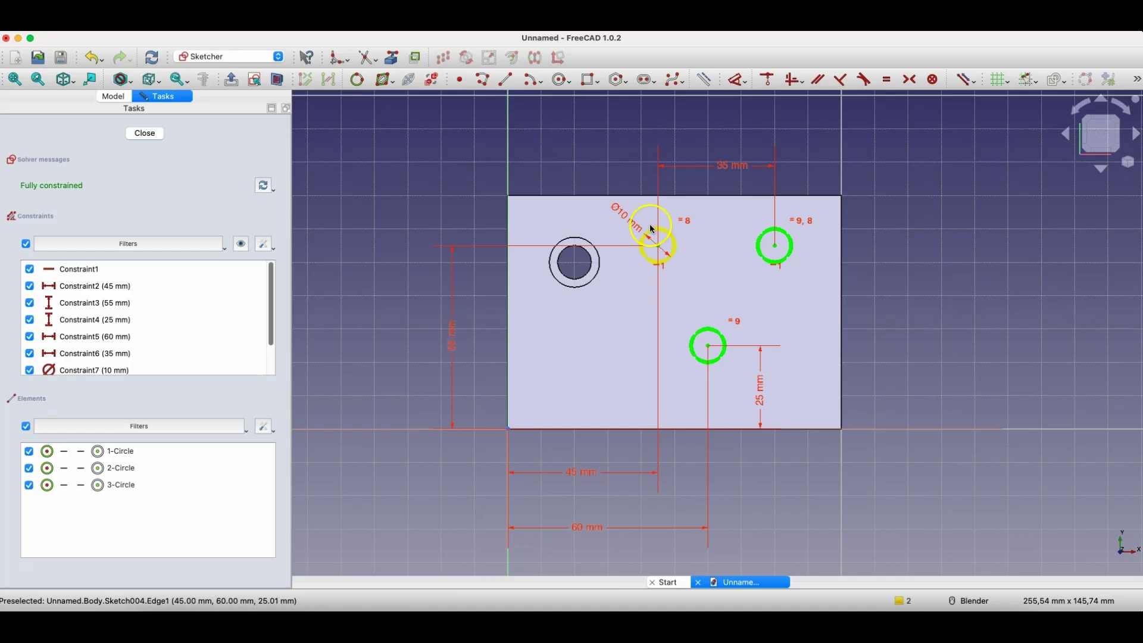
pyautogui.moveTo(672, 246); pyautogui.dragTo(702, 284)
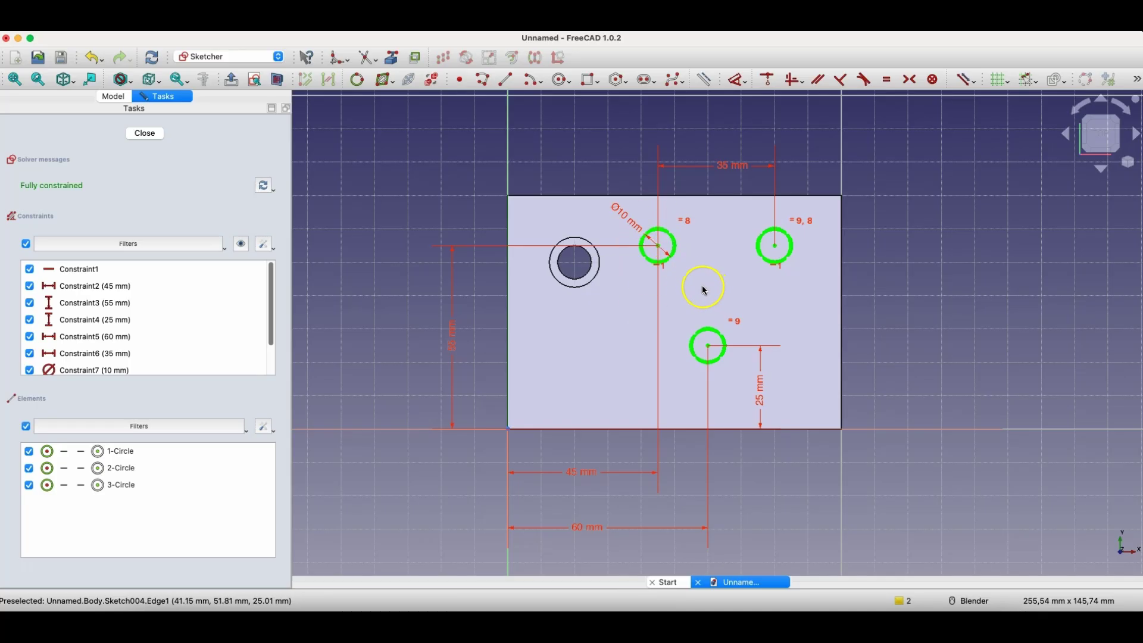
pyautogui.click(211, 151)
pyautogui.click(143, 133)
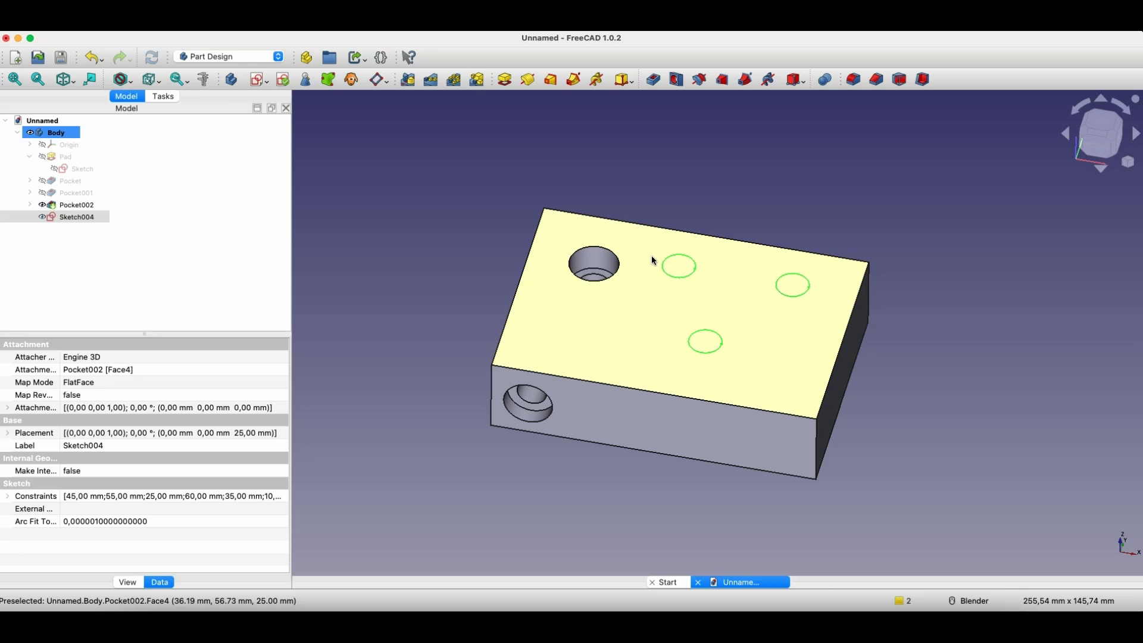
# Create a Hole feature from the three-circle sketch and set the hole diameter to 9 mm
pyautogui.click(677, 83)
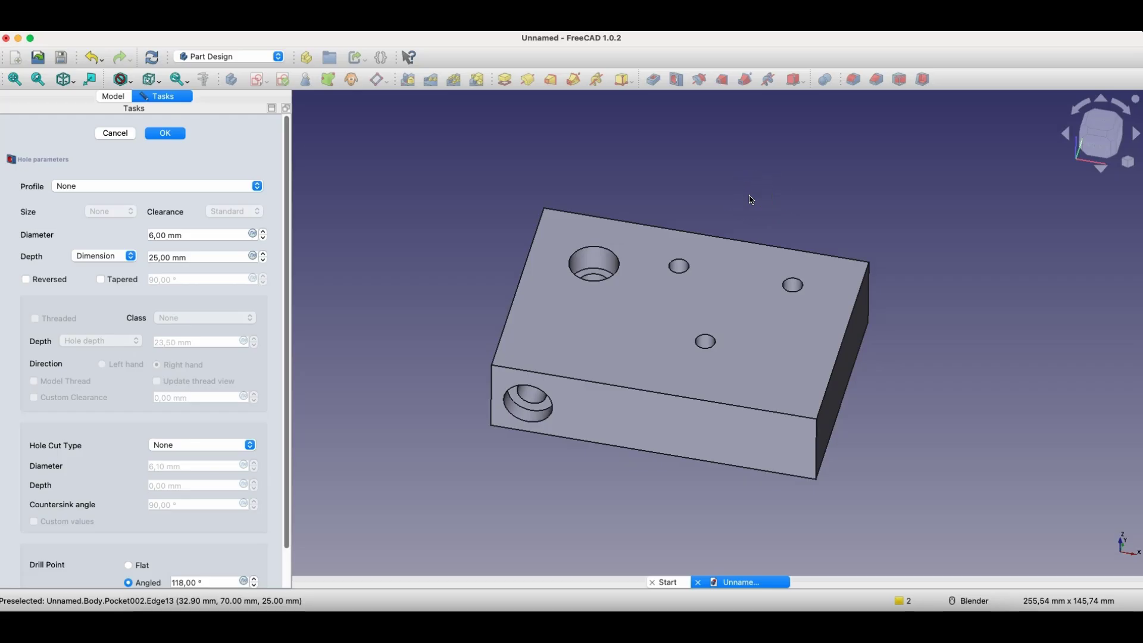
pyautogui.moveTo(751, 199); pyautogui.dragTo(743, 262, button='middle')
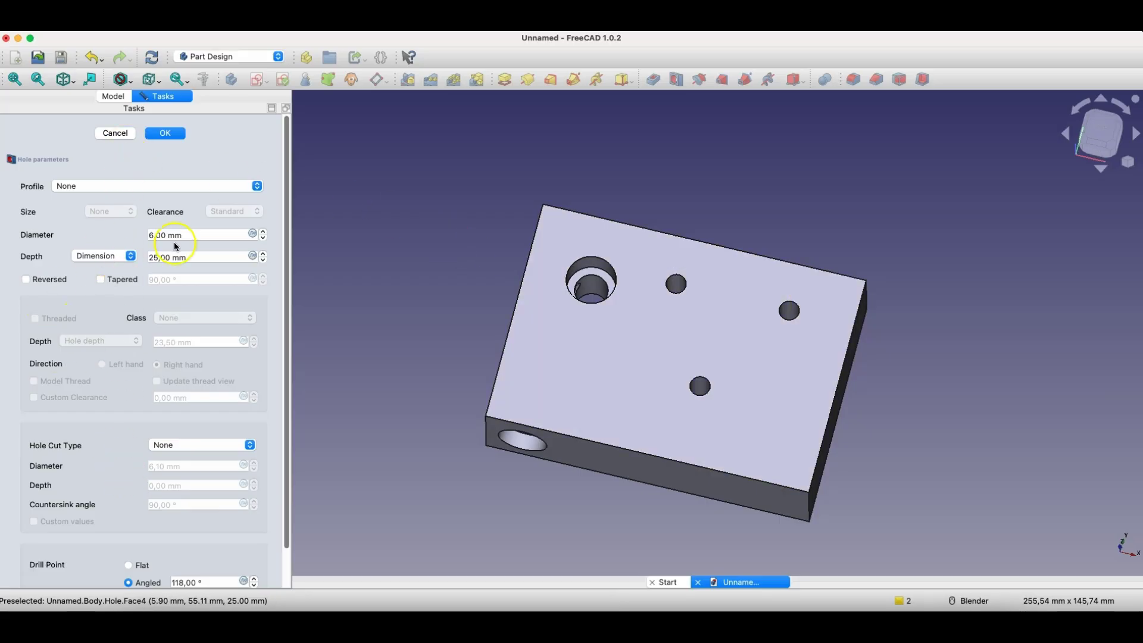
pyautogui.click(263, 232)
pyautogui.click(263, 232)
pyautogui.click(263, 232)
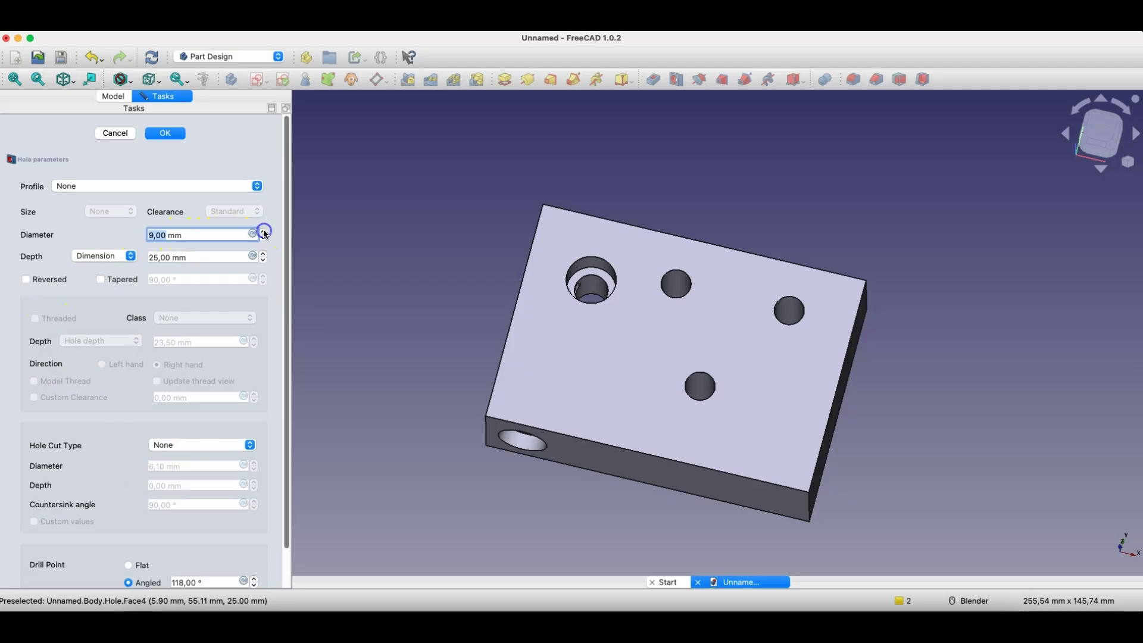
# Set the holes to the ISO metric regular profile with size M10
pyautogui.click(142, 186)
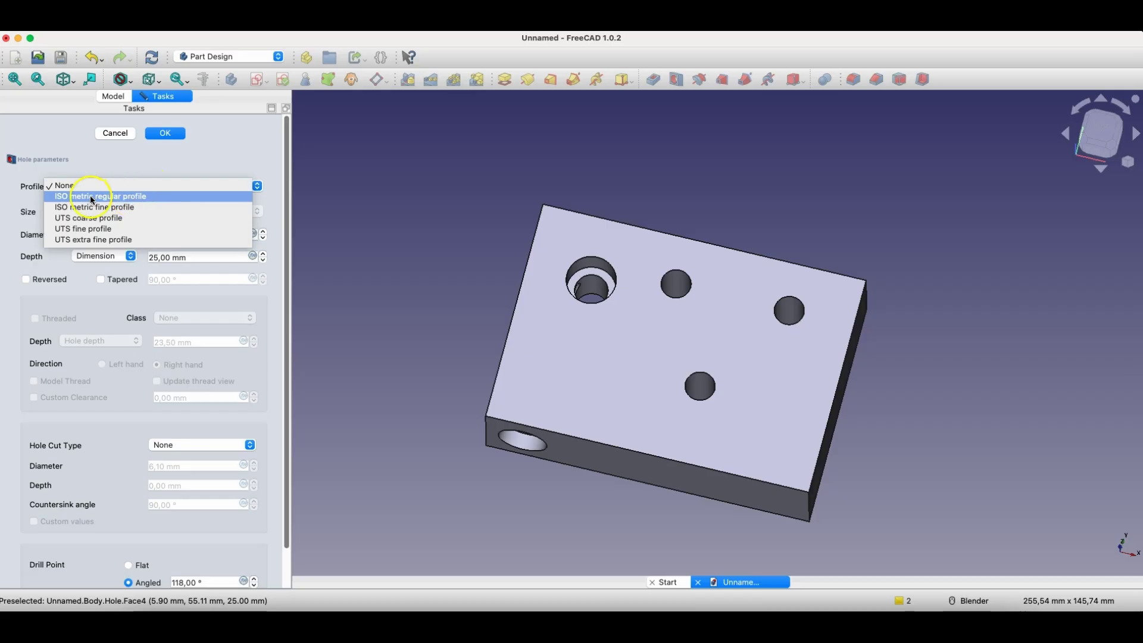
pyautogui.click(133, 201)
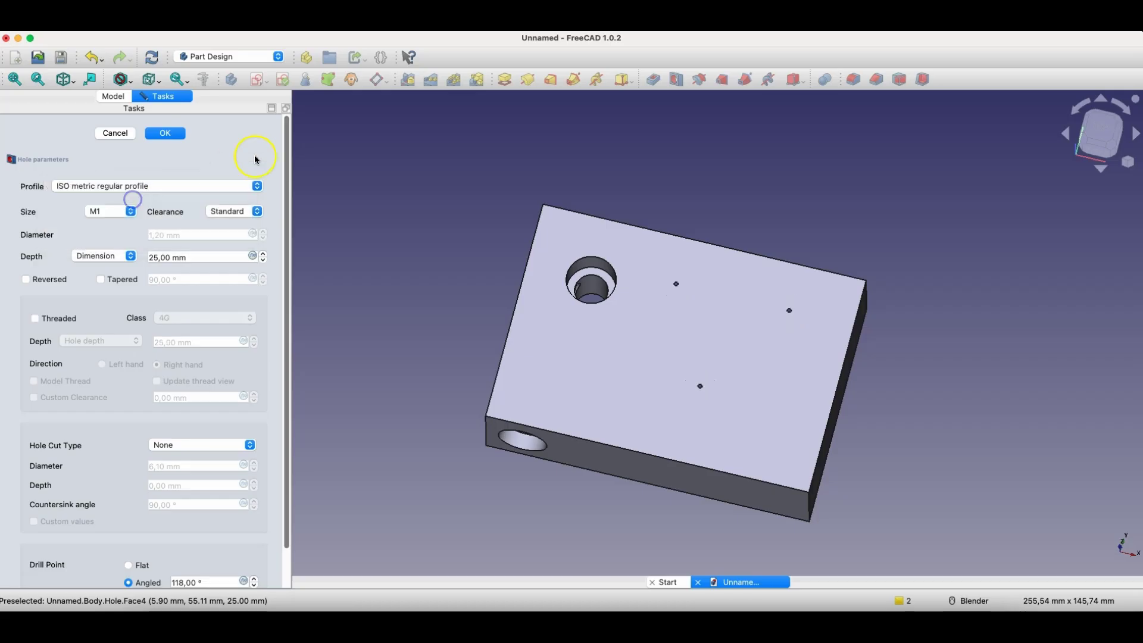
pyautogui.click(109, 212)
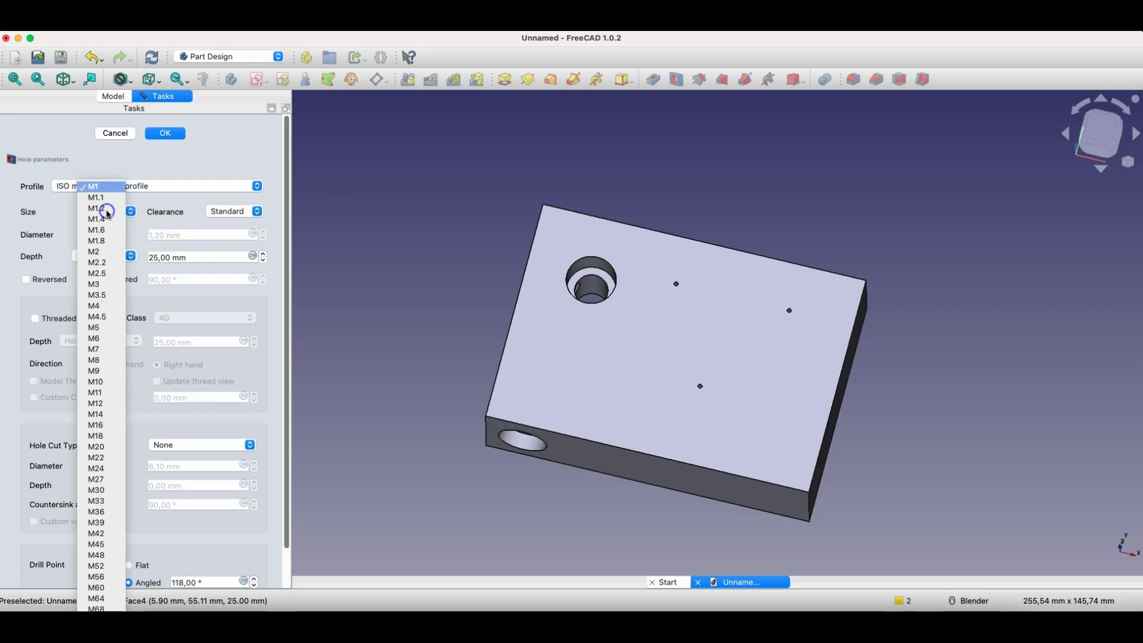
pyautogui.click(102, 384)
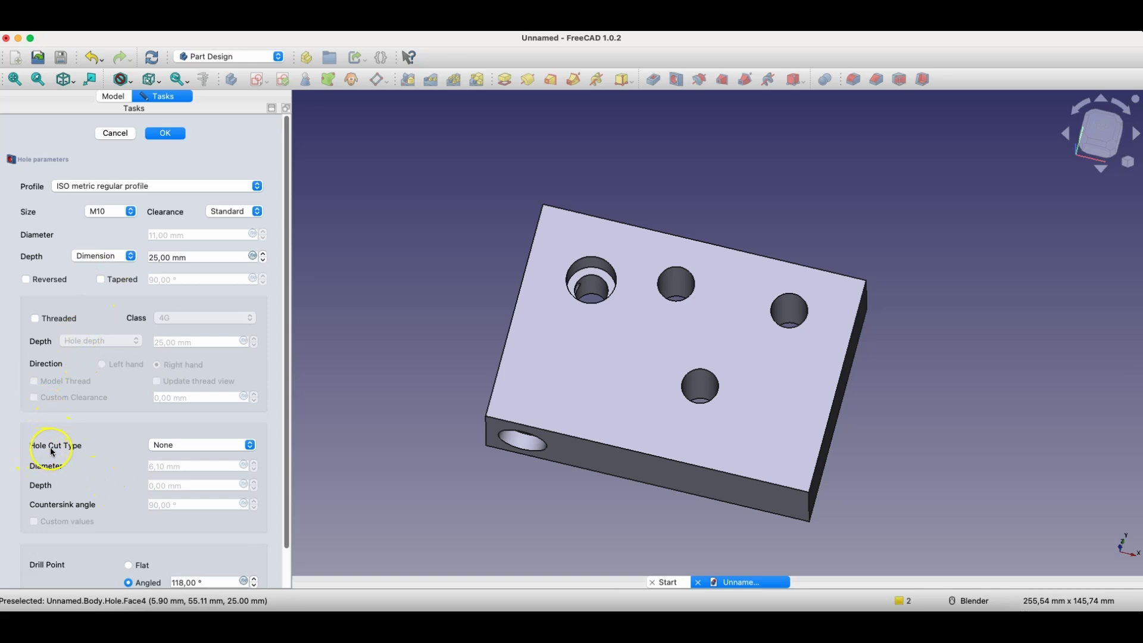
# Set the hole cut type to Counterbore and inspect the three holes from above
pyautogui.click(177, 451)
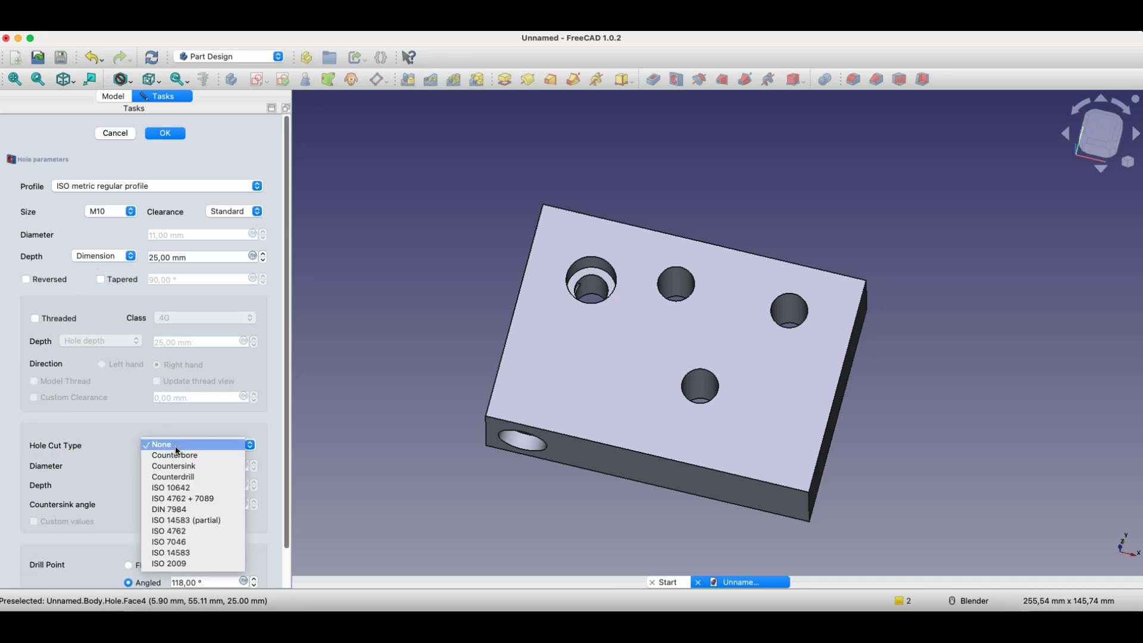
pyautogui.click(203, 456)
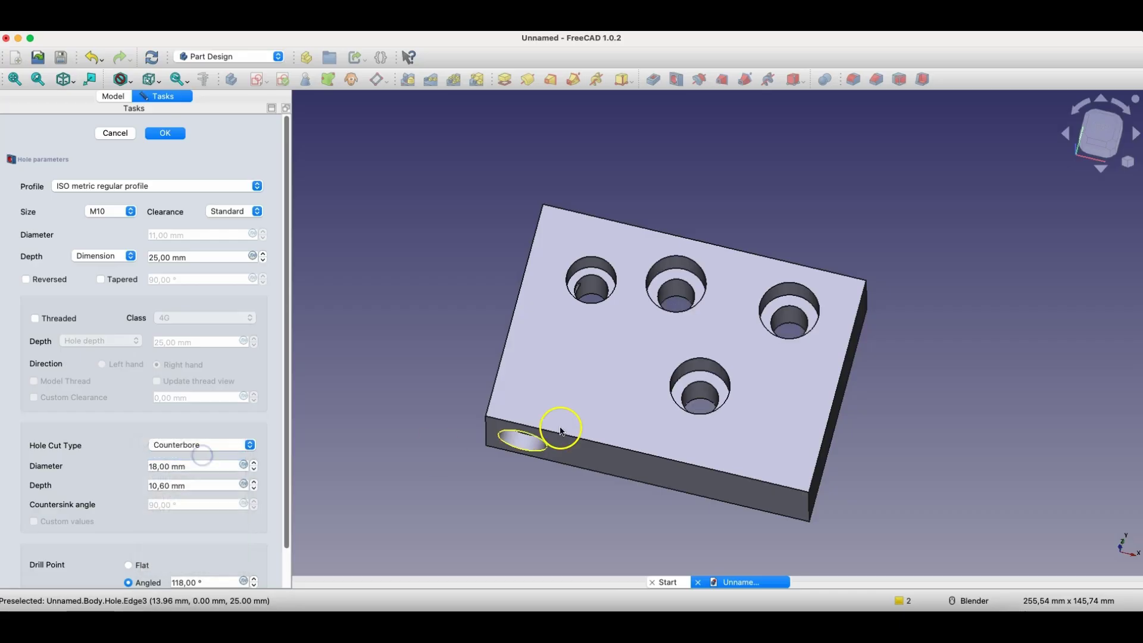
pyautogui.moveTo(689, 382); pyautogui.dragTo(701, 384, button='middle')
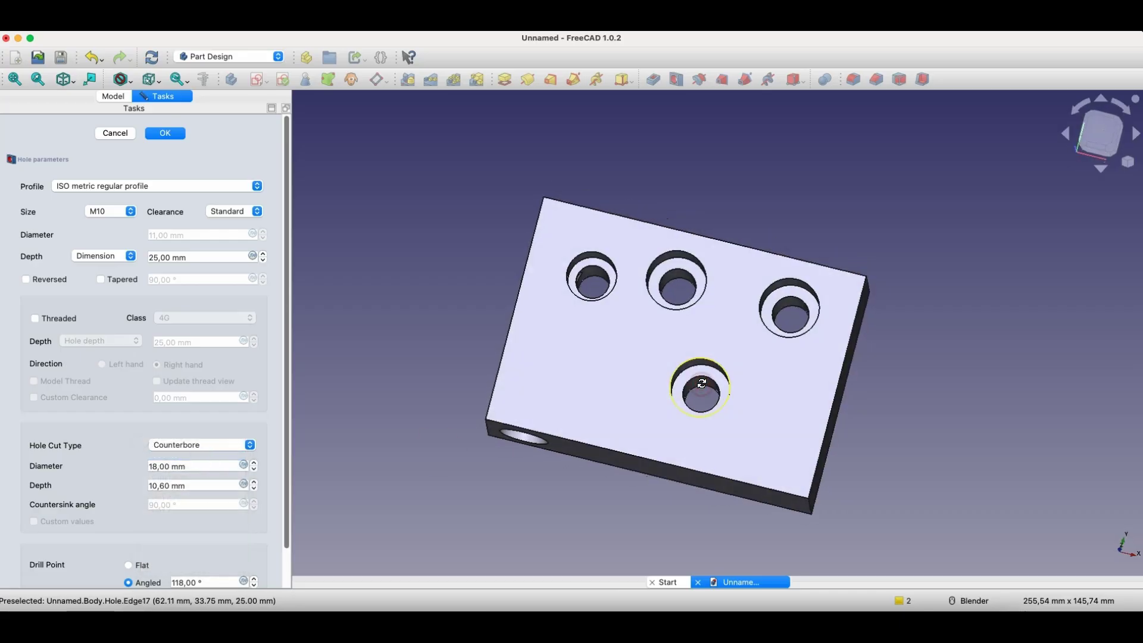
pyautogui.click(580, 260)
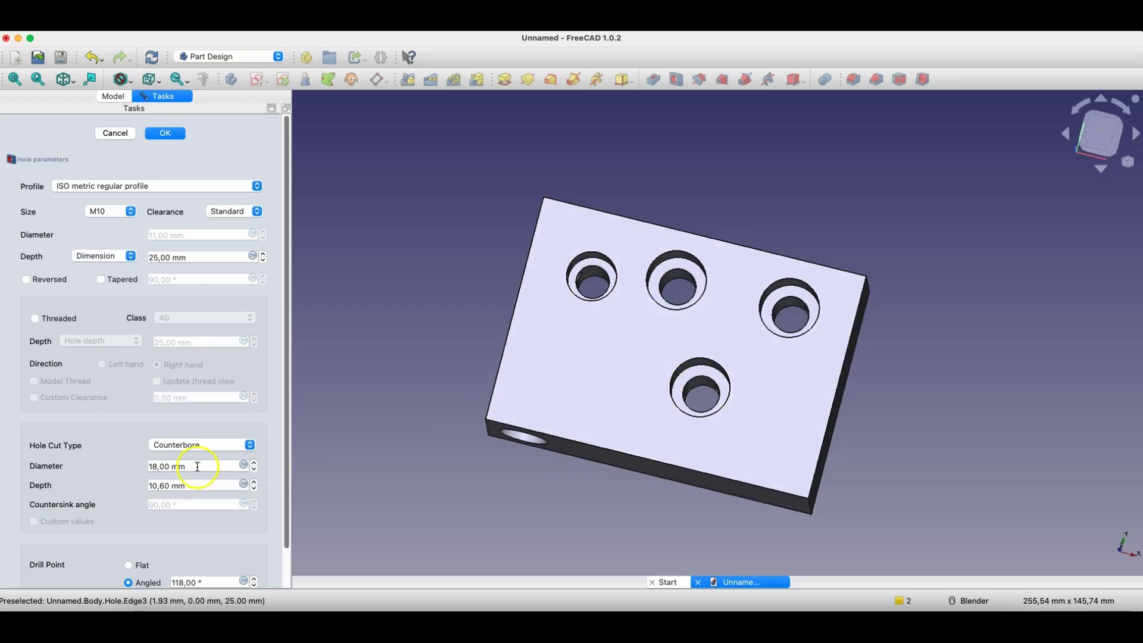
# Change the hole cut type of the three holes to Countersink
pyautogui.click(190, 445)
pyautogui.click(190, 454)
pyautogui.click(663, 342)
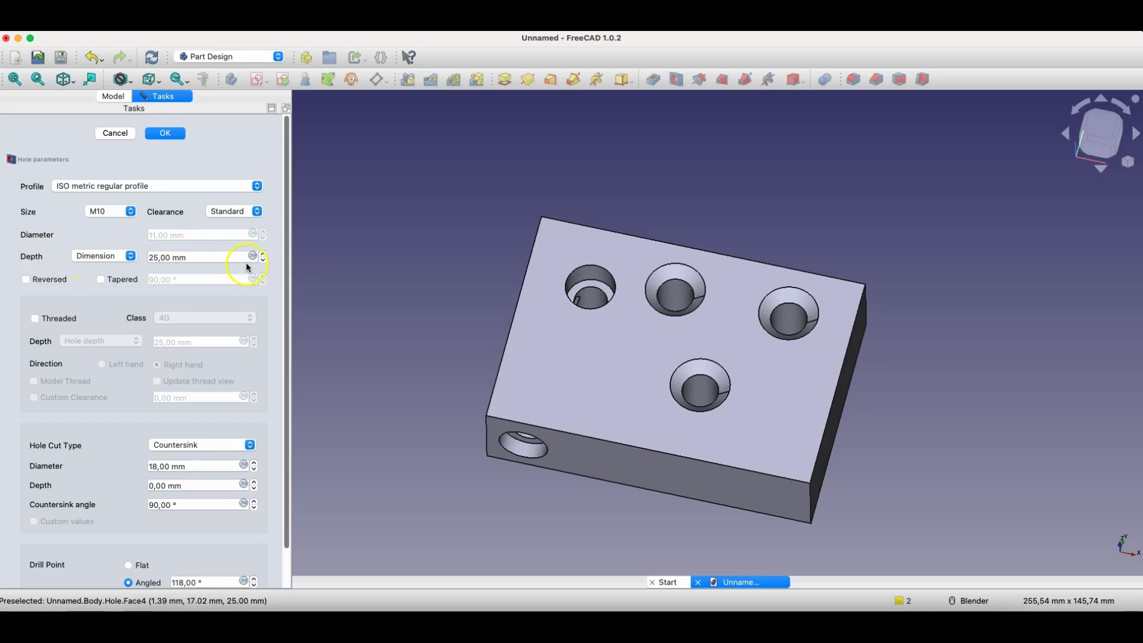
# Set the hole depth to 18 mm, check the hole bottoms, and make the drill point flat
pyautogui.scroll(-7, 264, 262)
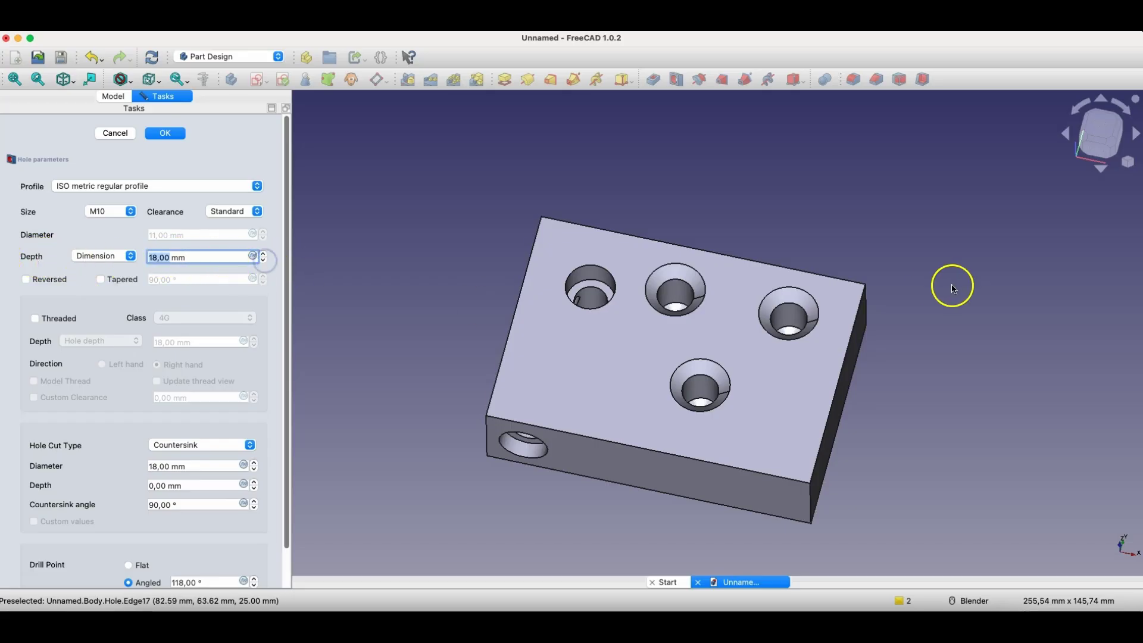
pyautogui.moveTo(951, 284); pyautogui.dragTo(840, 312, button='middle')
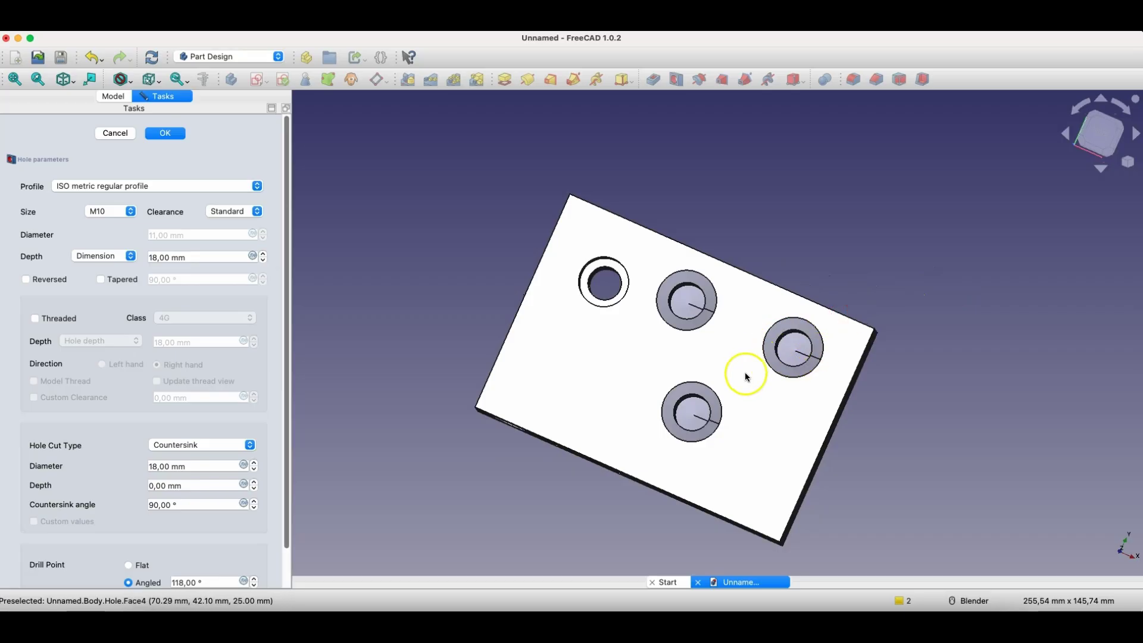
pyautogui.moveTo(742, 375); pyautogui.dragTo(750, 333, button='middle')
pyautogui.scroll(-3, 83, 488)
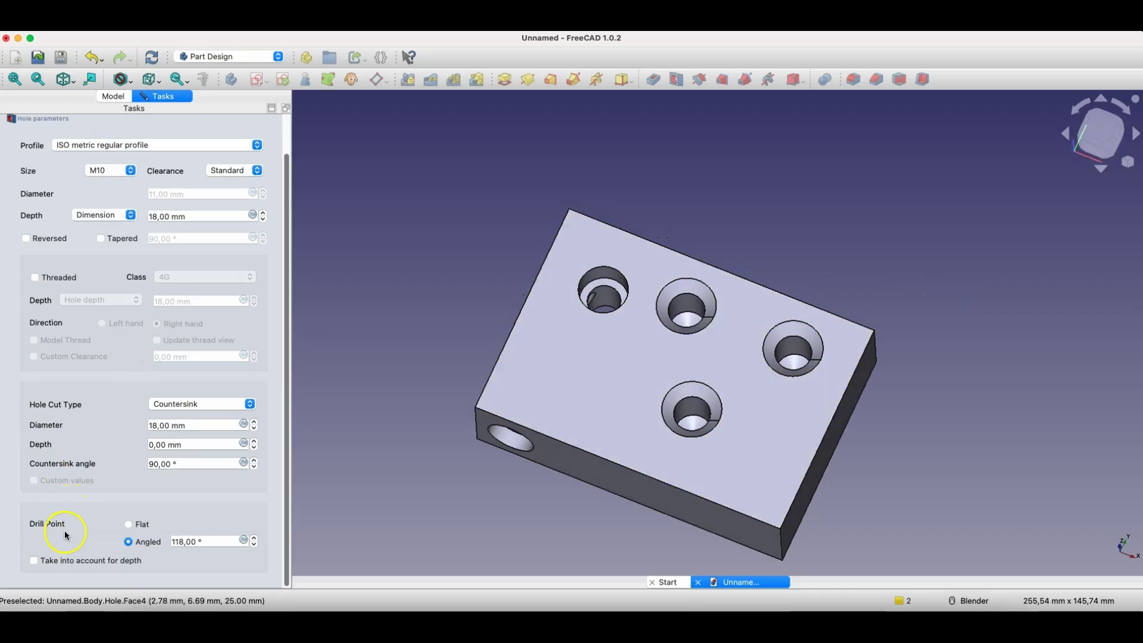
pyautogui.click(129, 524)
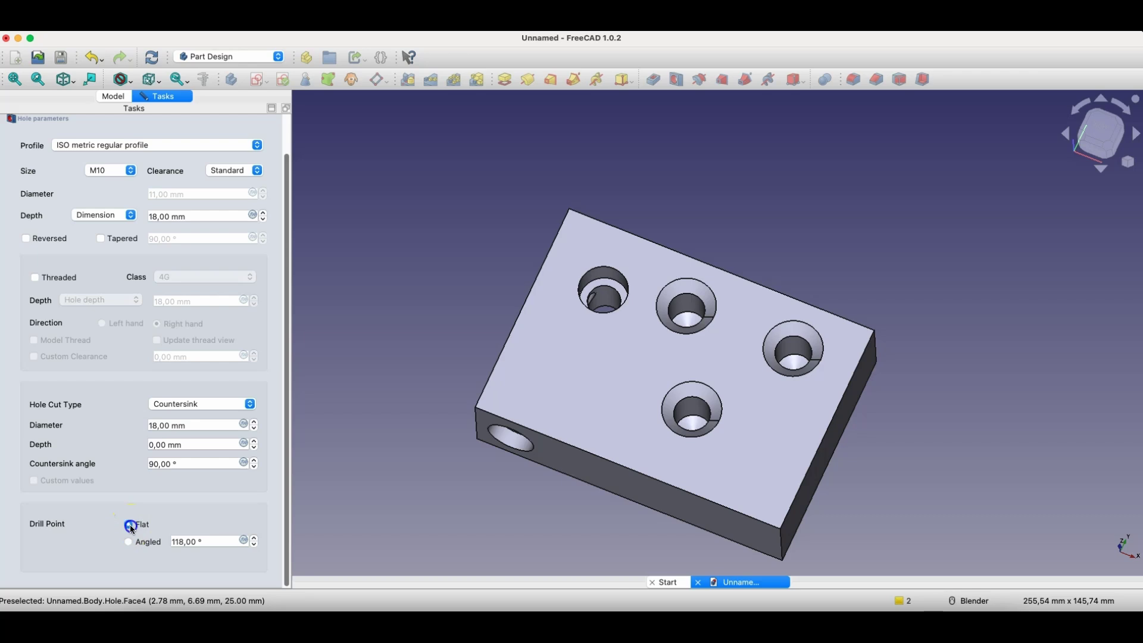
# Make the holes' drill point angled and try the option that counts it toward the depth, leaving that option off
pyautogui.click(129, 555)
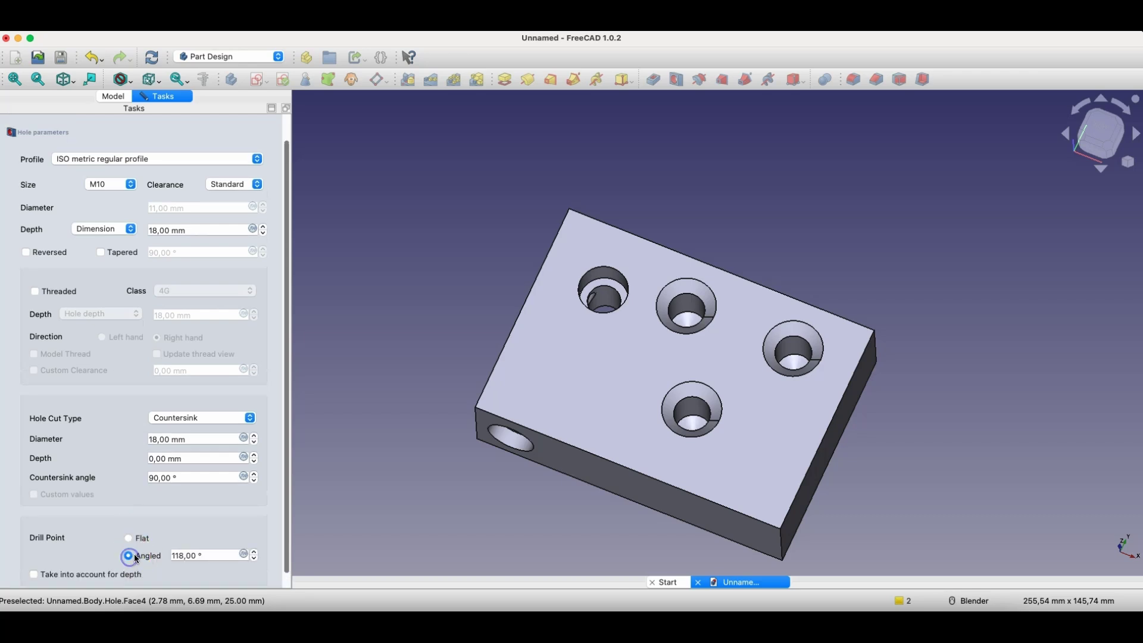
pyautogui.click(93, 575)
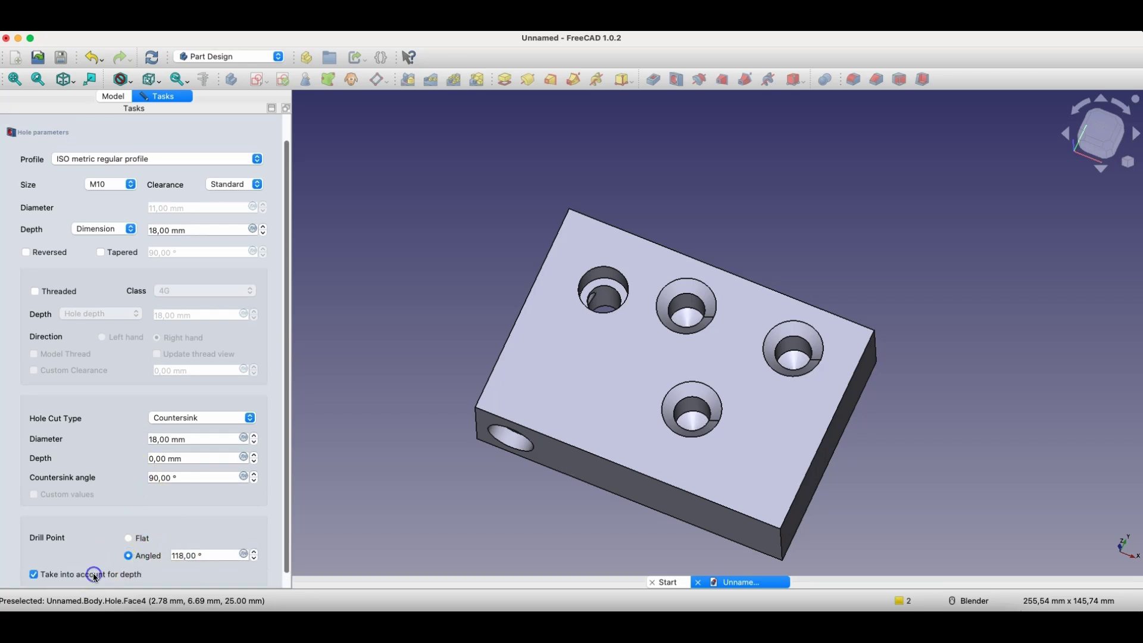
pyautogui.click(95, 575)
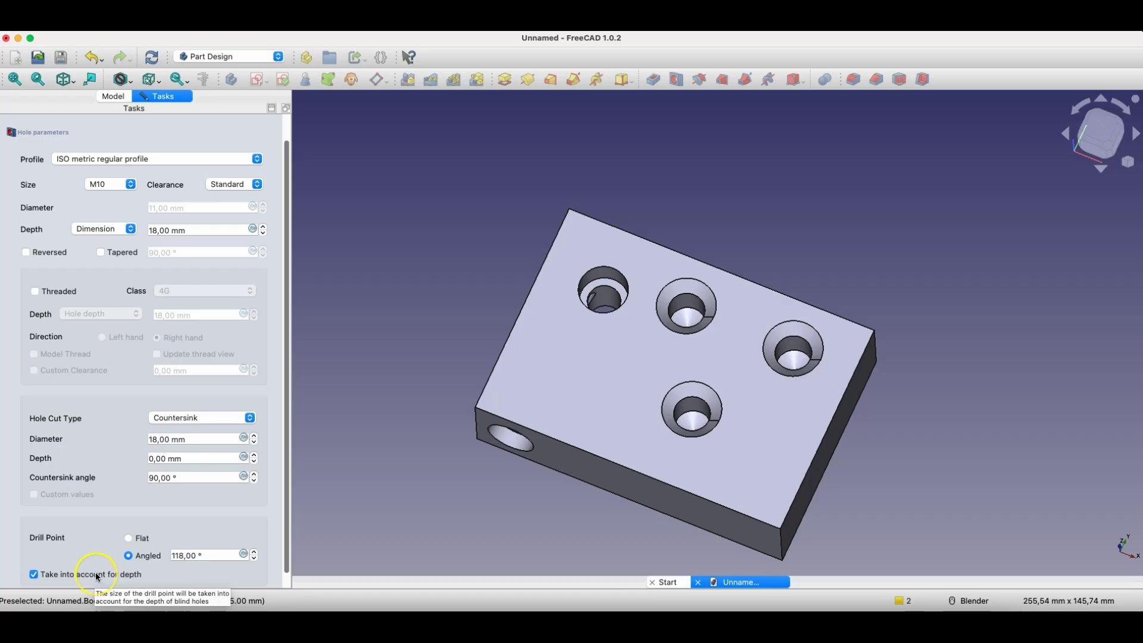
pyautogui.click(95, 575)
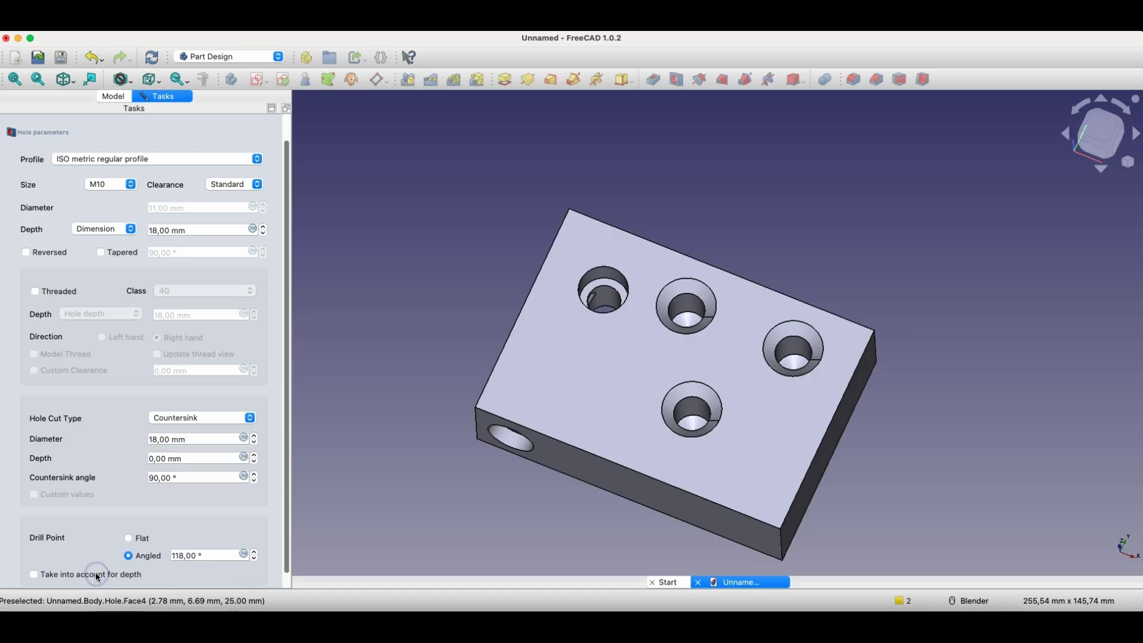
pyautogui.click(96, 575)
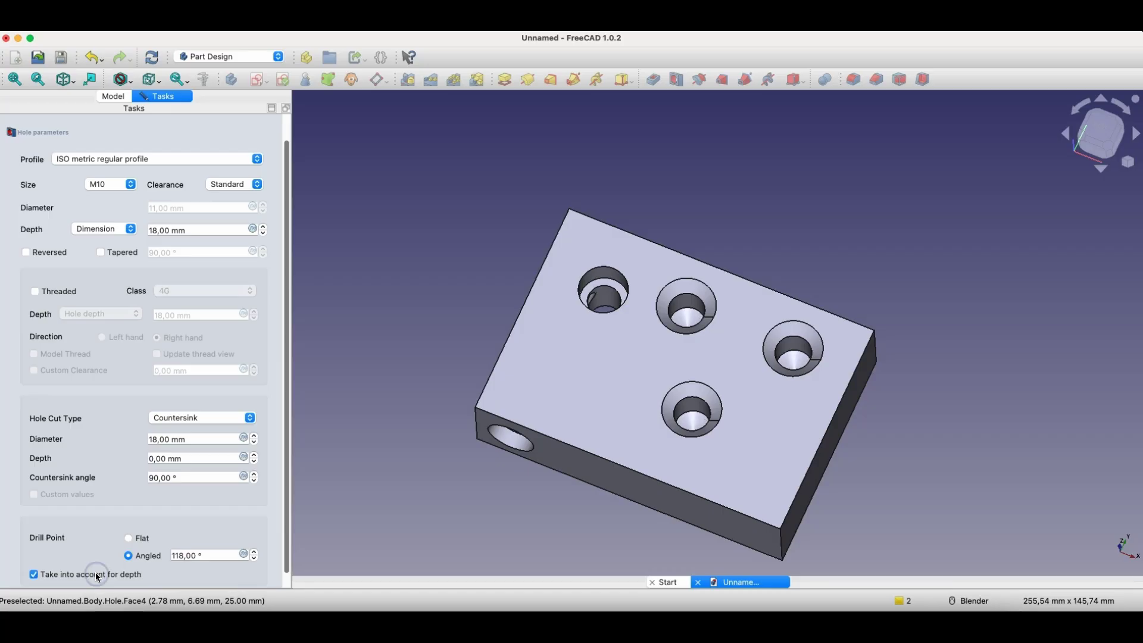
pyautogui.click(97, 575)
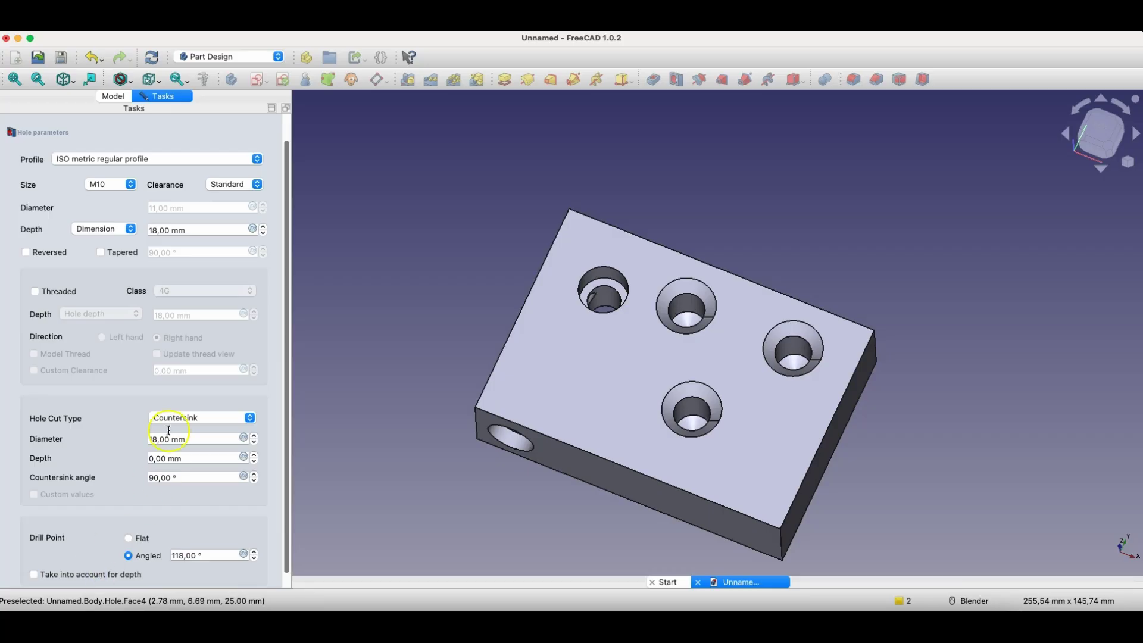
pyautogui.click(34, 398)
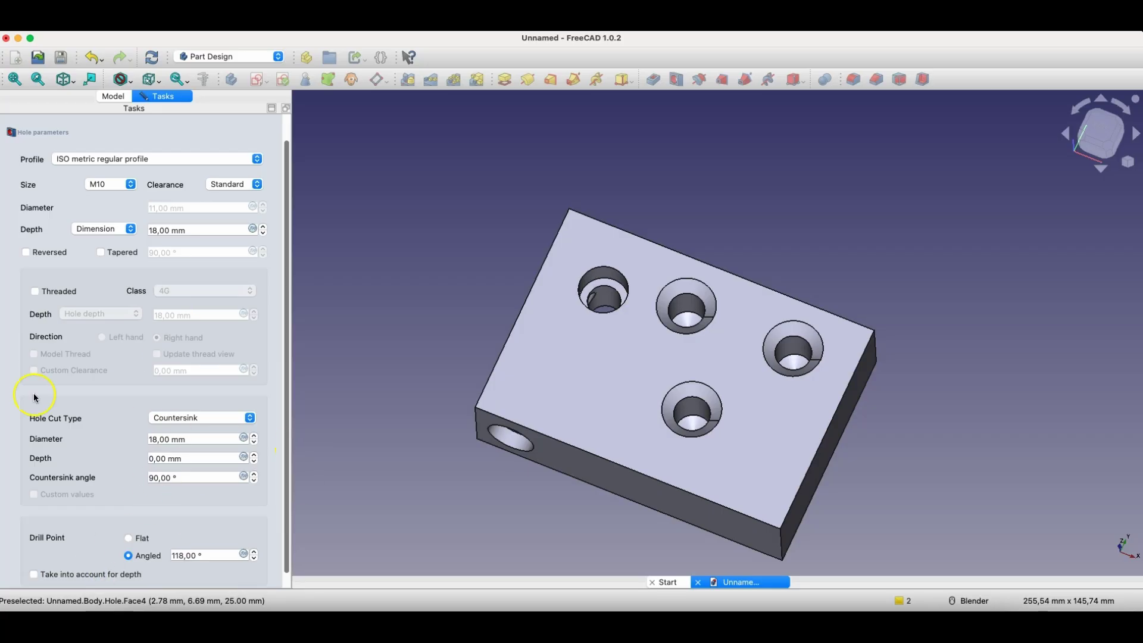
# Change the three holes to size M12 with a Counterbore hole cut
pyautogui.click(118, 183)
pyautogui.click(103, 247)
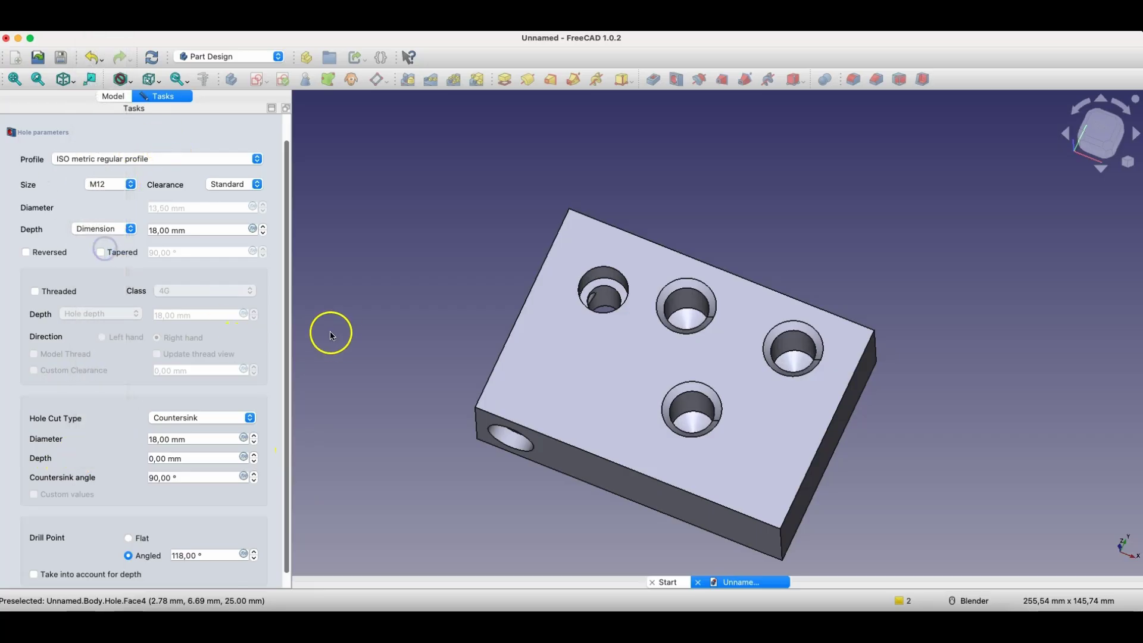
pyautogui.click(185, 418)
pyautogui.click(179, 406)
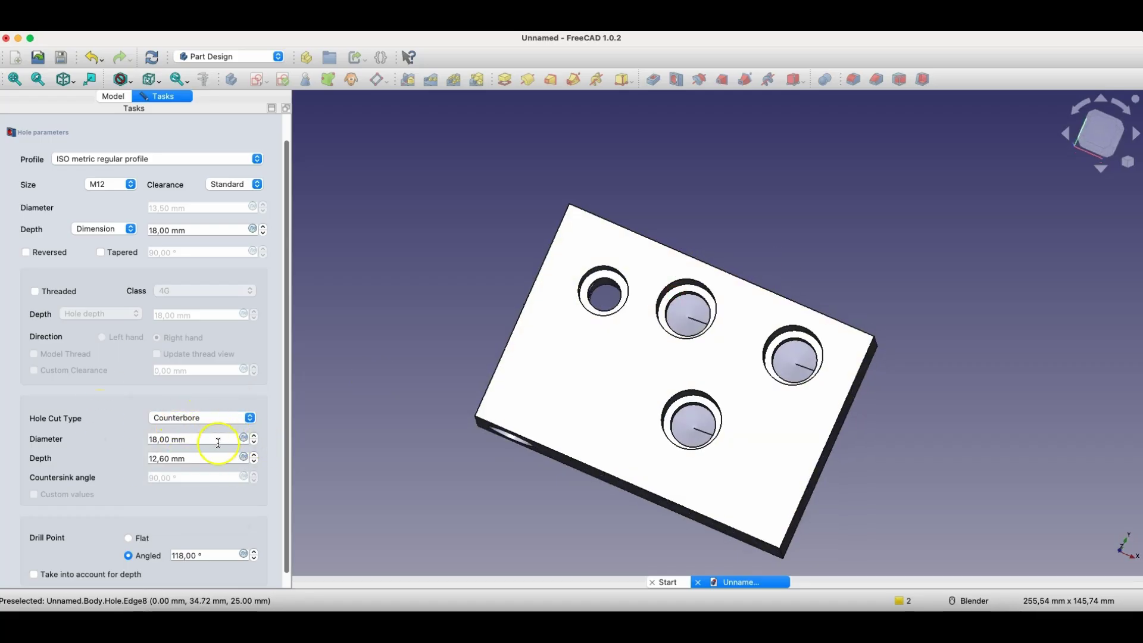
# Set the counterbore diameter to 19 mm and finish the Hole feature
pyautogui.click(254, 436)
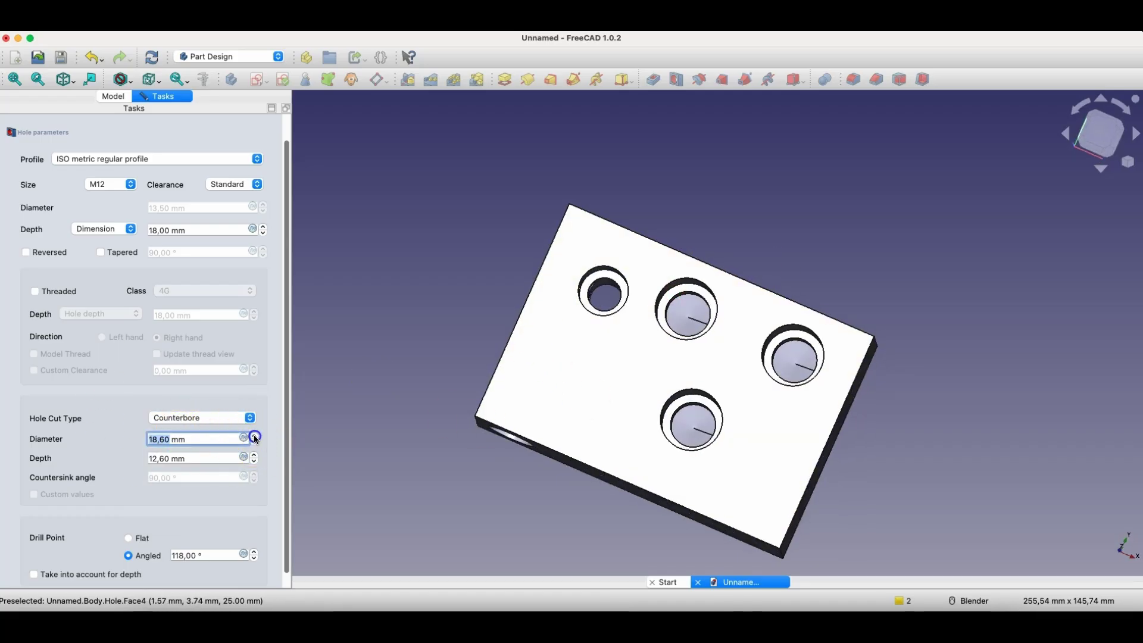
pyautogui.click(254, 437)
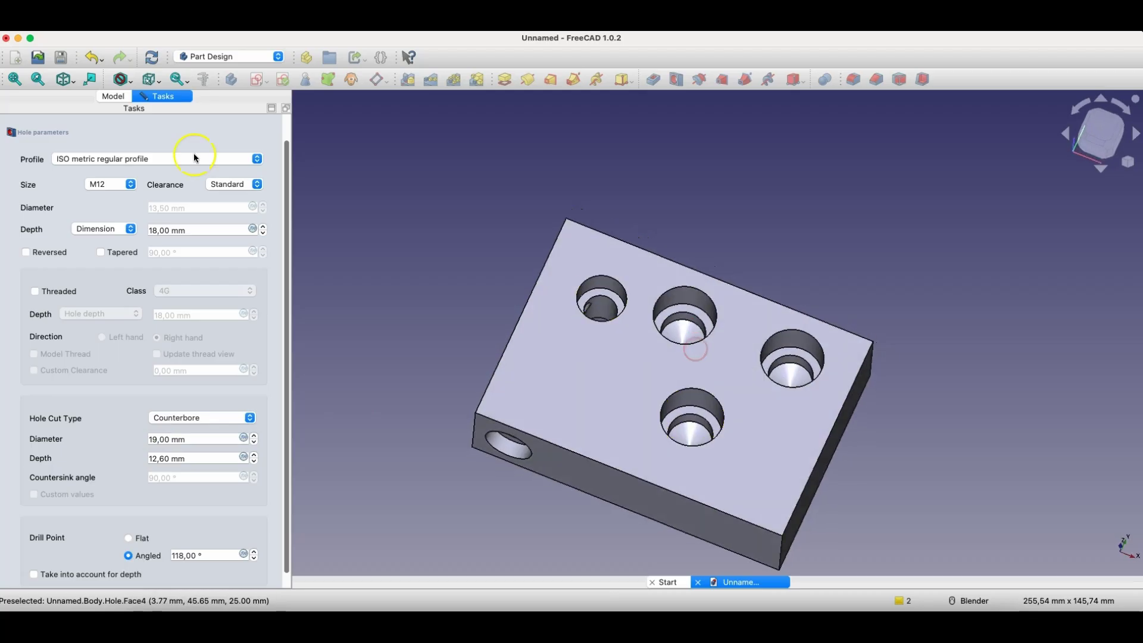
pyautogui.scroll(2, 135, 141)
pyautogui.click(169, 135)
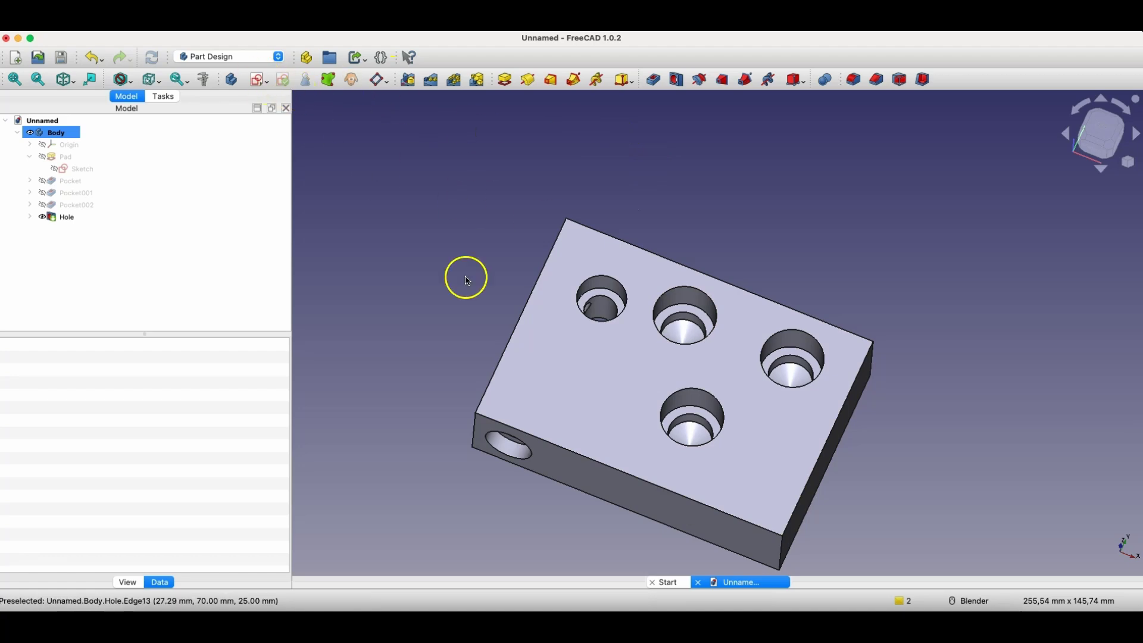
# Sketch a small circle on the block's top face, about 30 mm in x and 13 mm in y from the origin
pyautogui.click(618, 395)
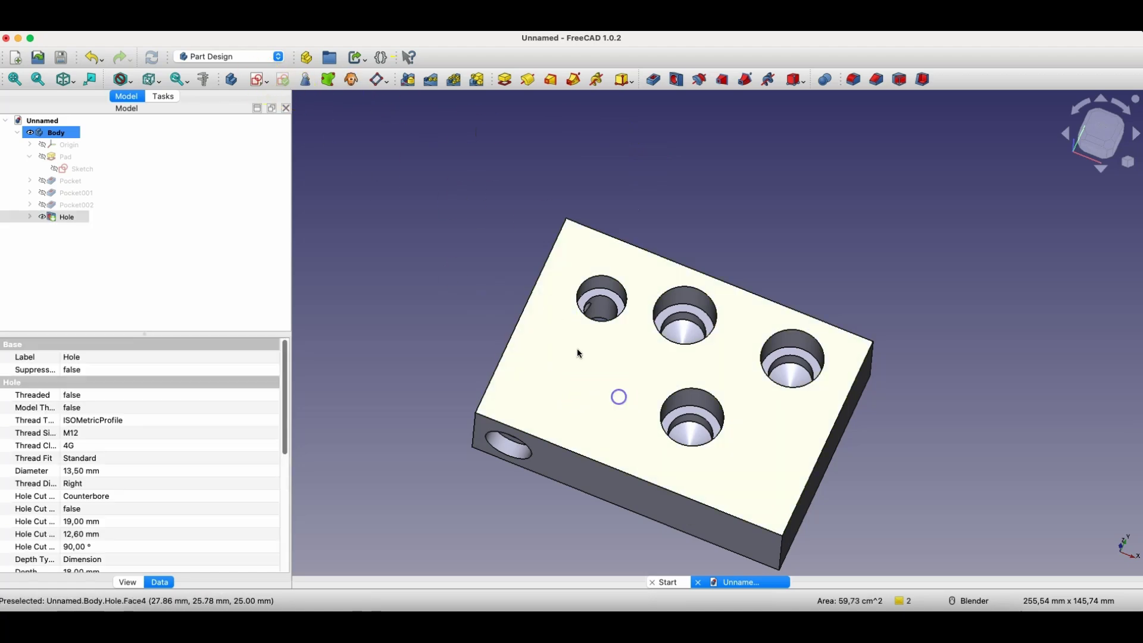
pyautogui.click(257, 86)
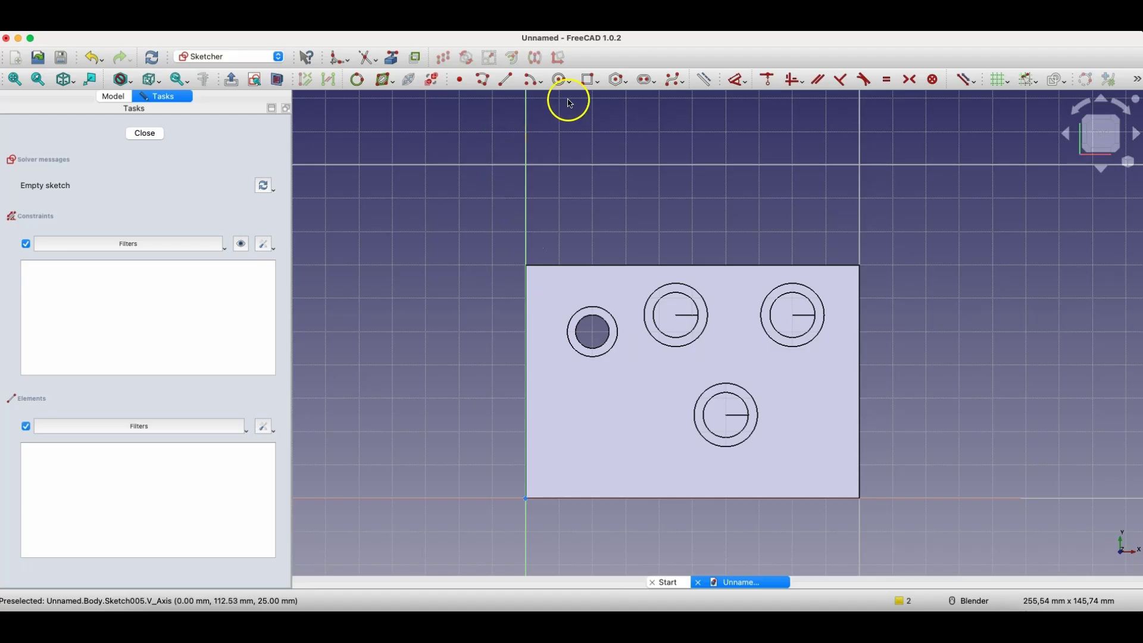
pyautogui.click(562, 81)
pyautogui.click(626, 457)
pyautogui.click(630, 460)
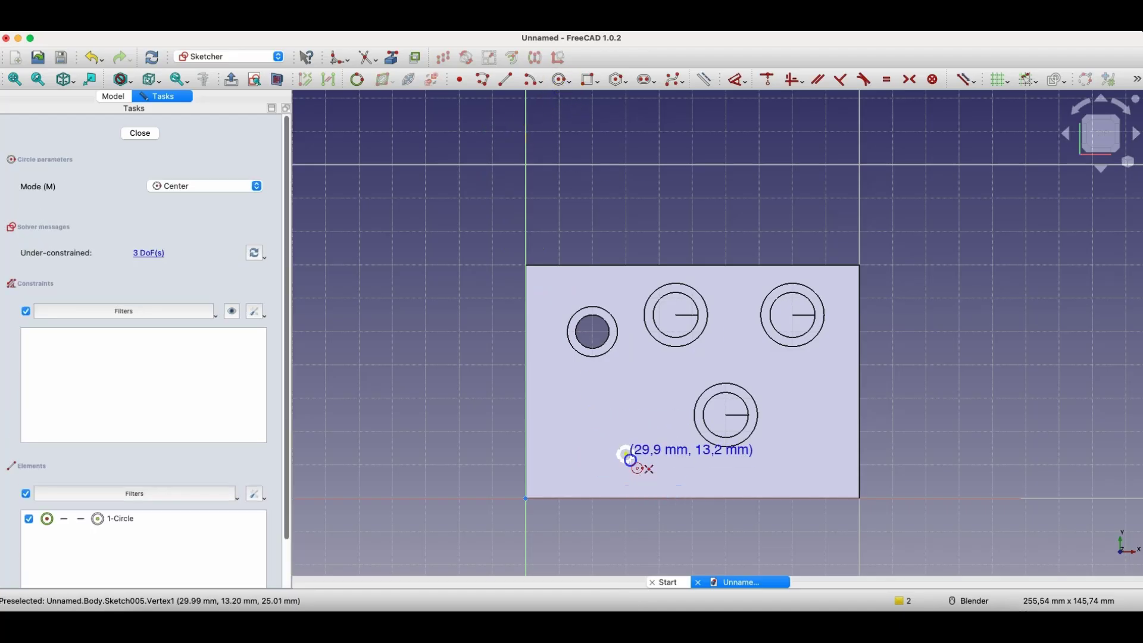
pyautogui.click(161, 167)
pyautogui.click(141, 133)
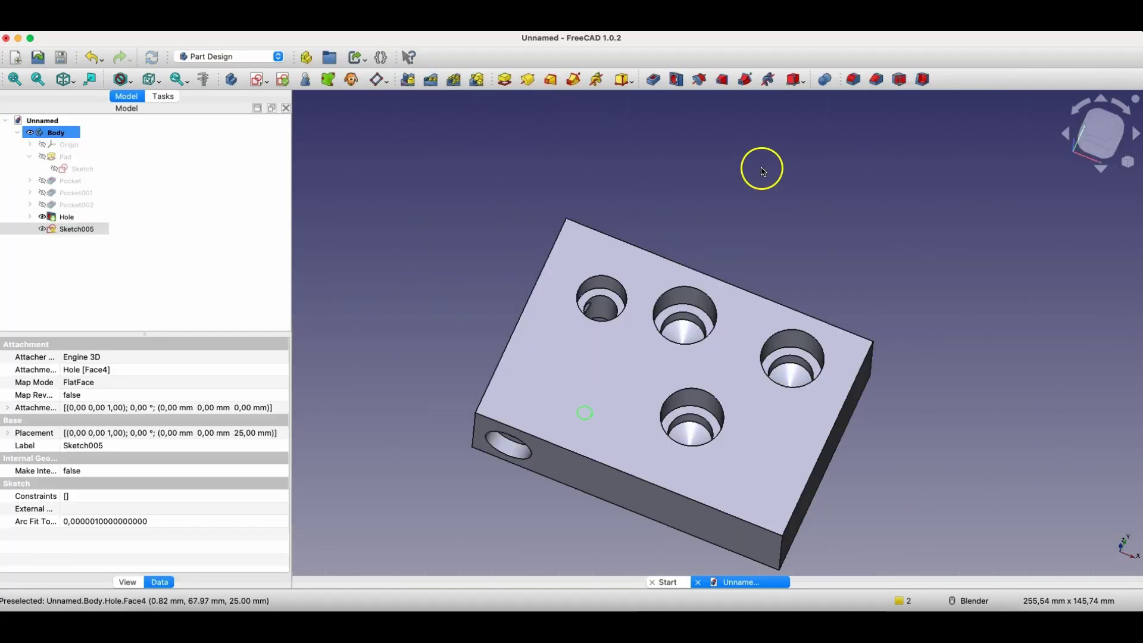
# Create a Hole from the small circle using the ISO metric regular profile and size M10
pyautogui.click(678, 83)
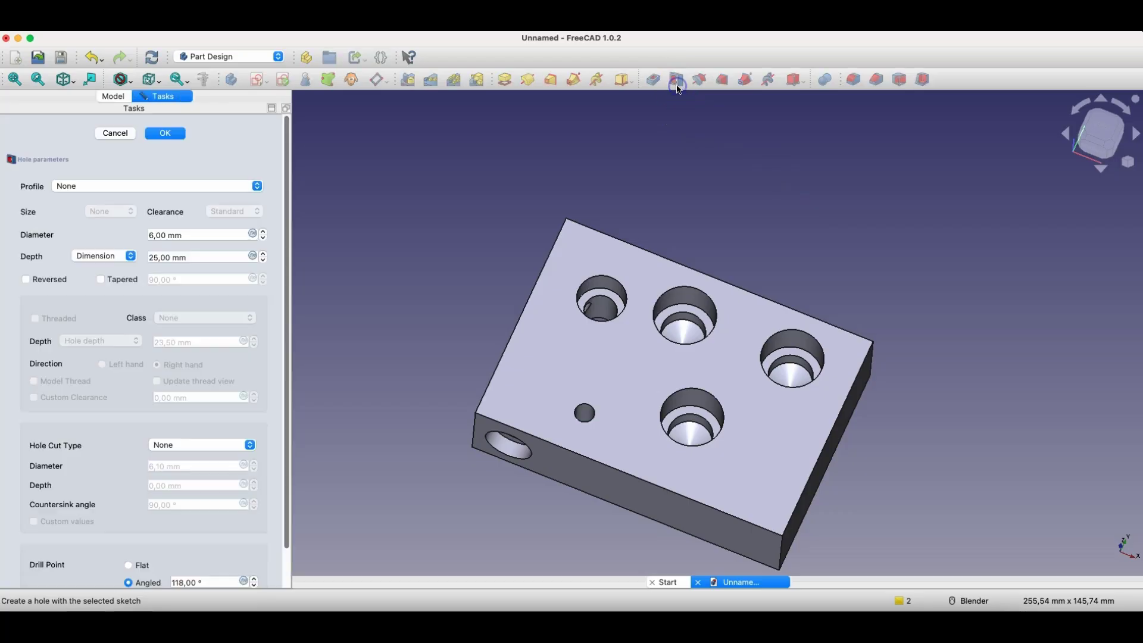
pyautogui.click(105, 188)
pyautogui.click(88, 197)
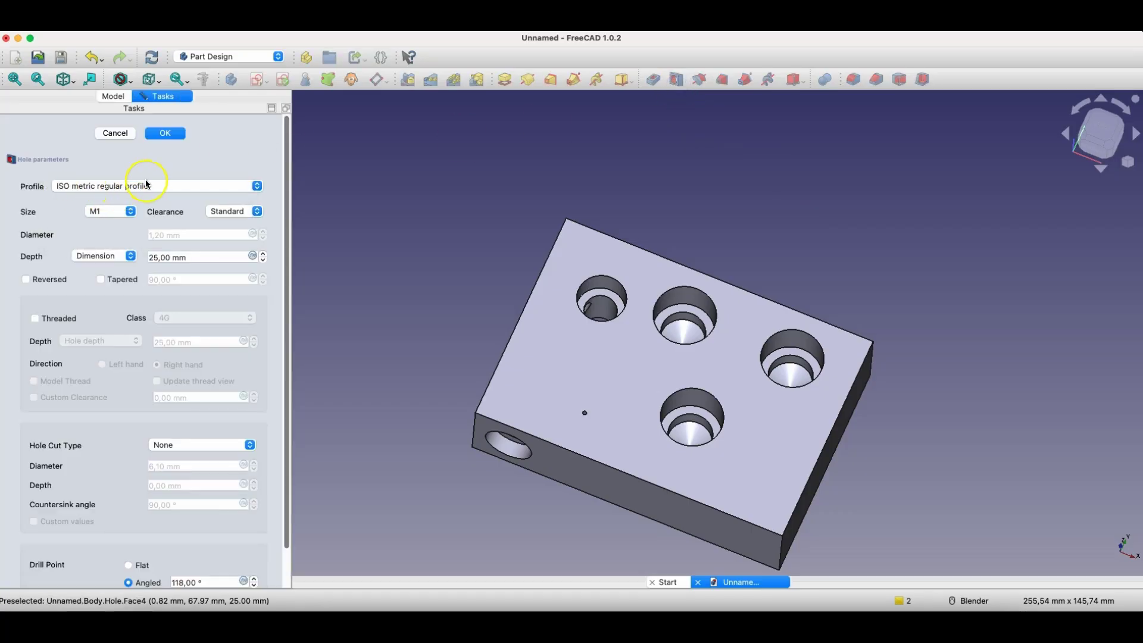
pyautogui.click(120, 213)
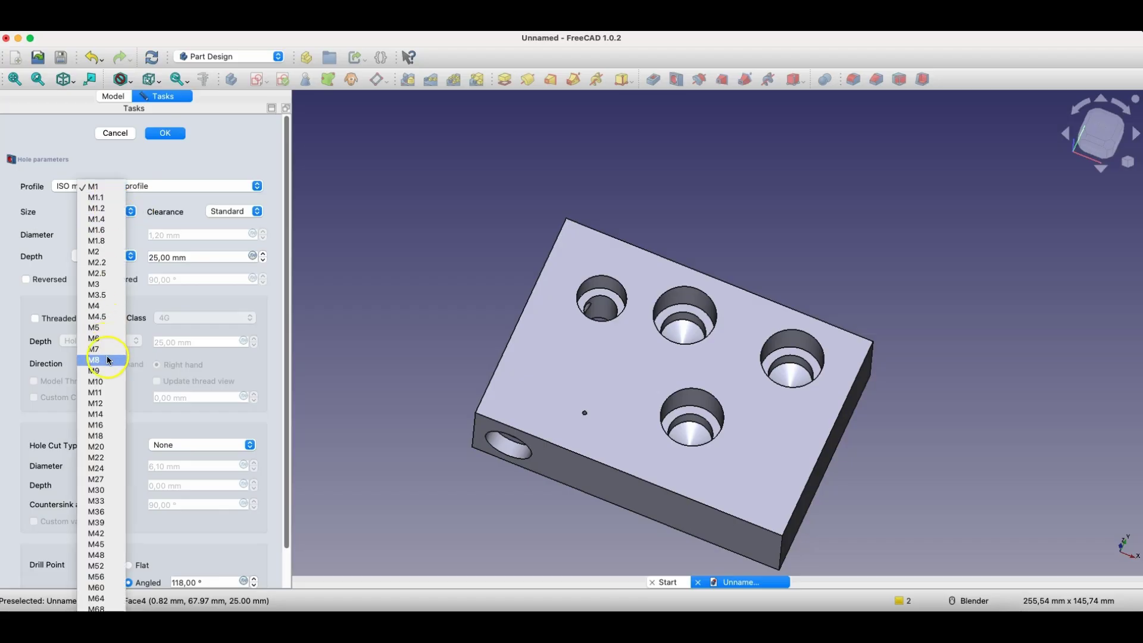
pyautogui.click(102, 383)
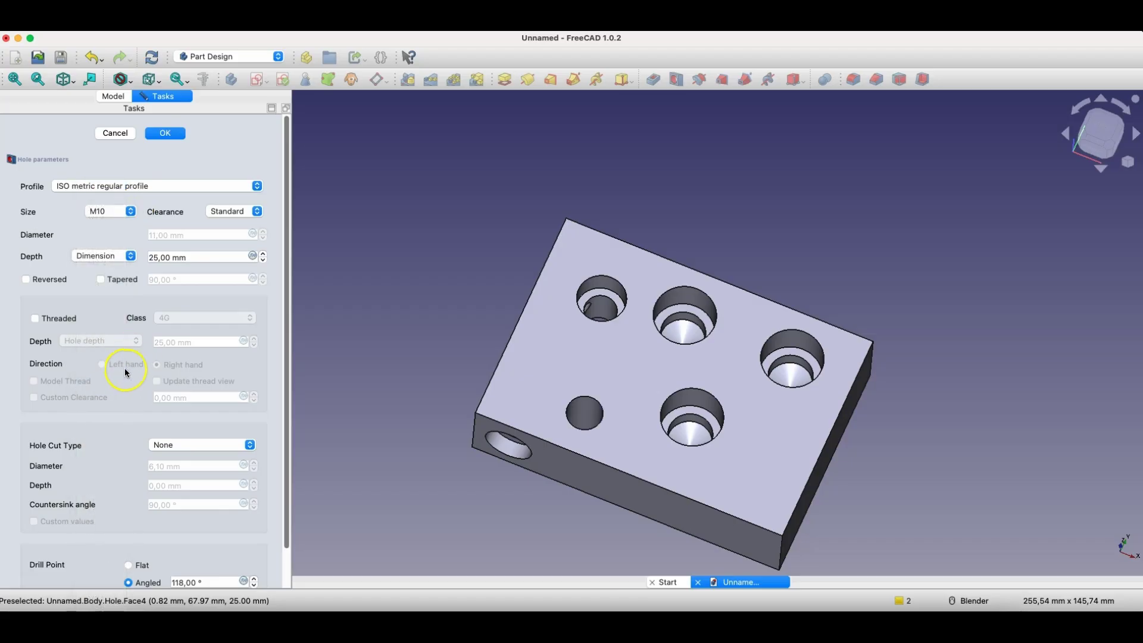
# Make the M10 hole threaded with a modelled thread, finish the feature, and inspect the thread up close
pyautogui.click(37, 318)
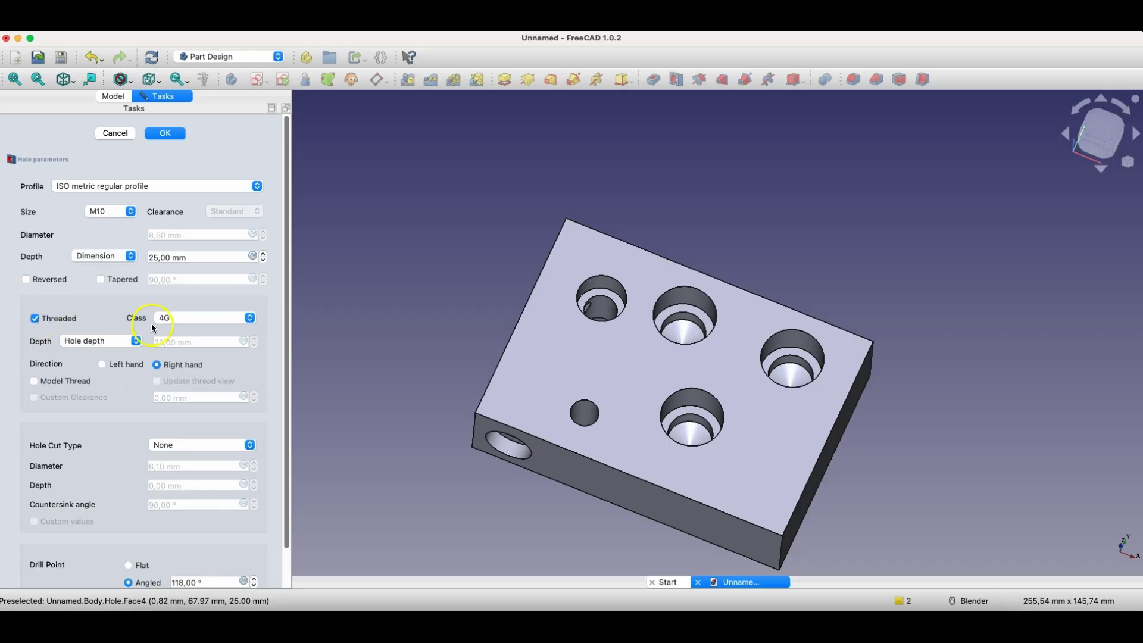
pyautogui.click(34, 380)
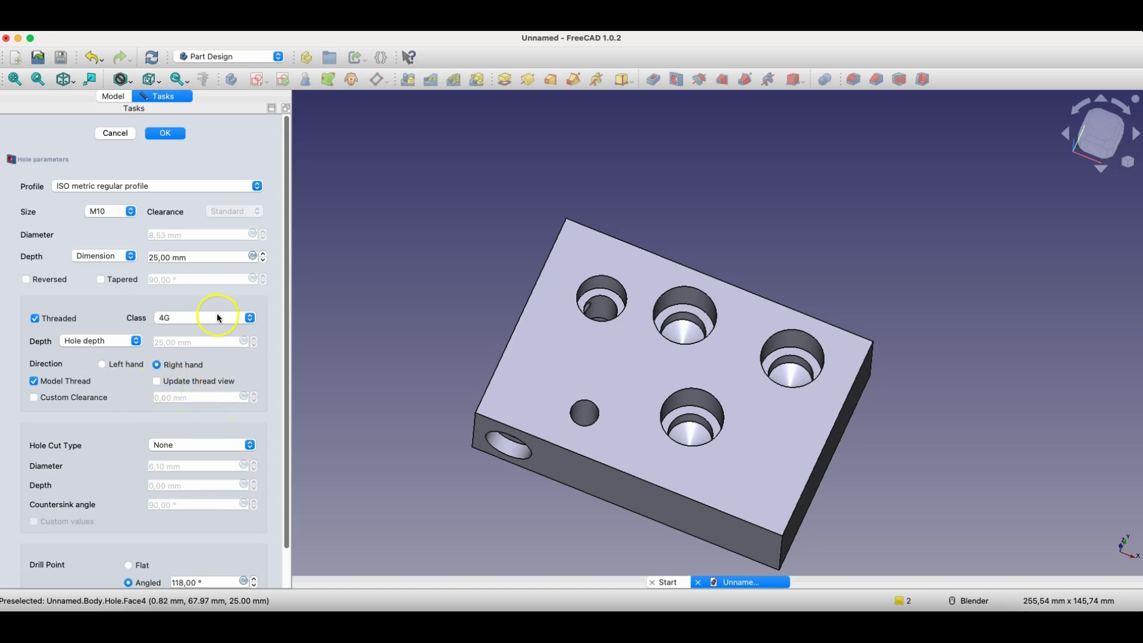
pyautogui.click(167, 134)
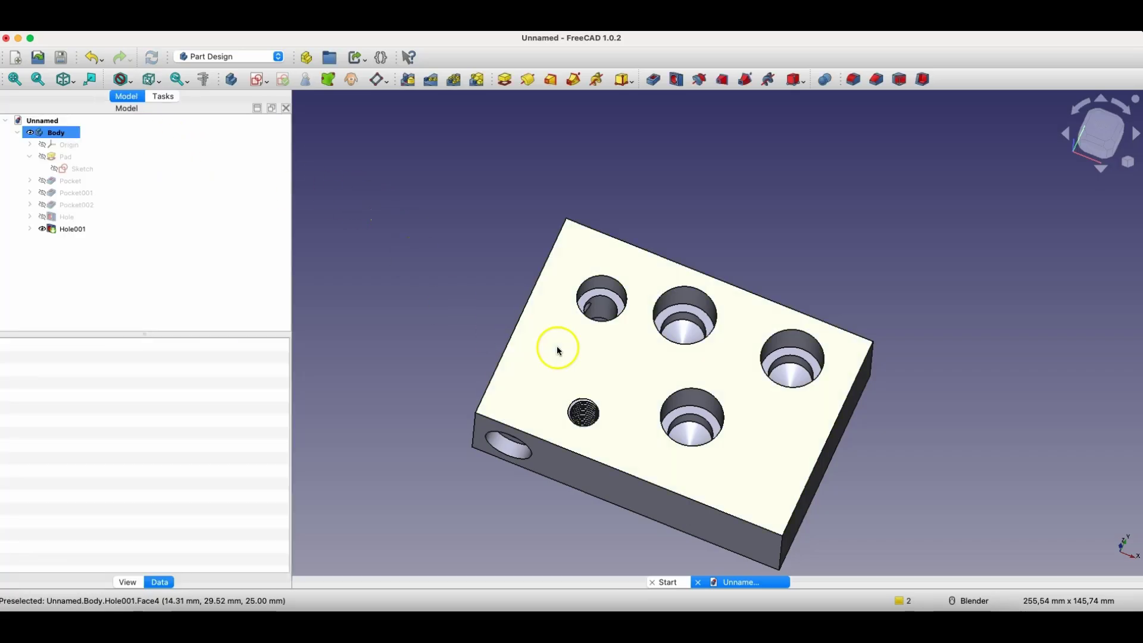
pyautogui.scroll(6, 560, 411)
pyautogui.moveTo(592, 399); pyautogui.dragTo(633, 427, button='middle')
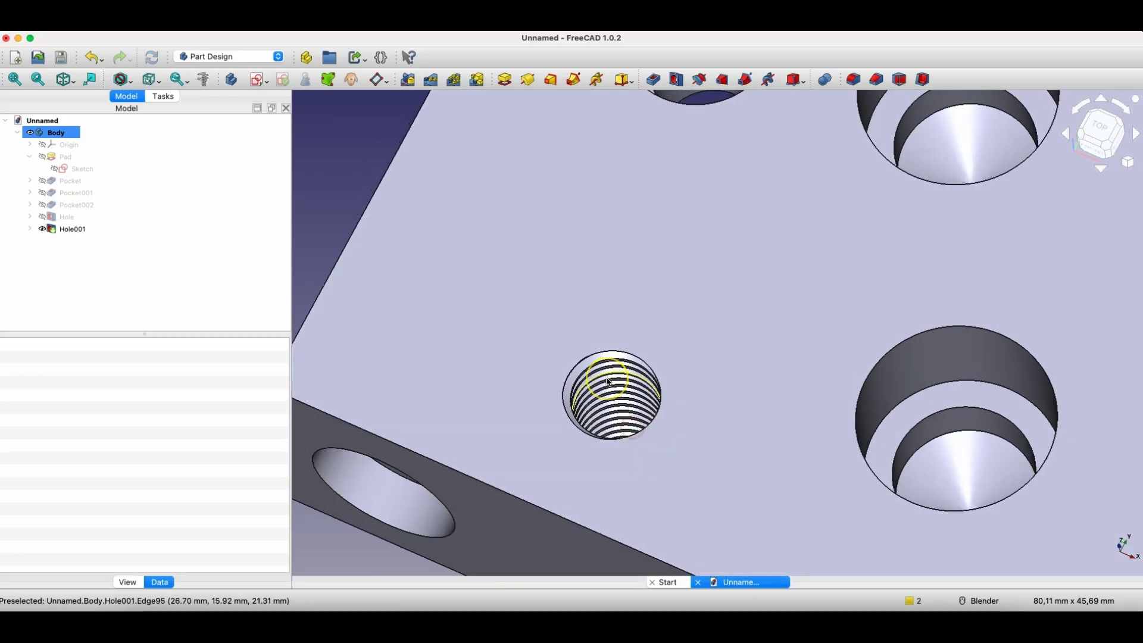
pyautogui.press('v')
pyautogui.press('f')
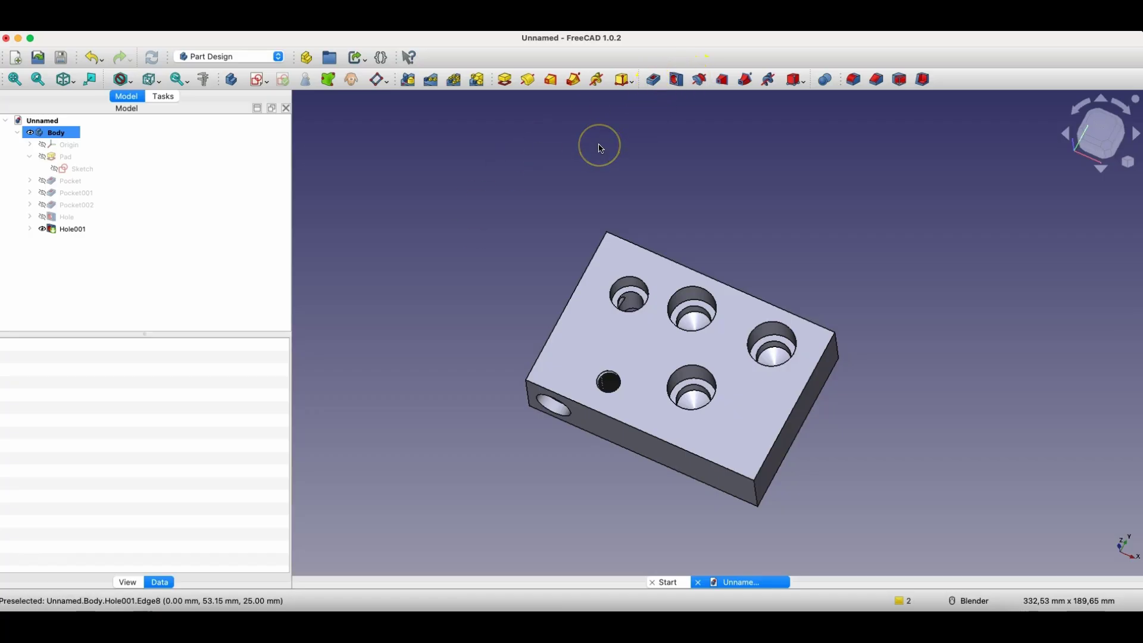
# Try creating a datum plane from the block's two opposite long side faces
pyautogui.click(684, 170)
pyautogui.moveTo(632, 137); pyautogui.dragTo(887, 438, button='middle')
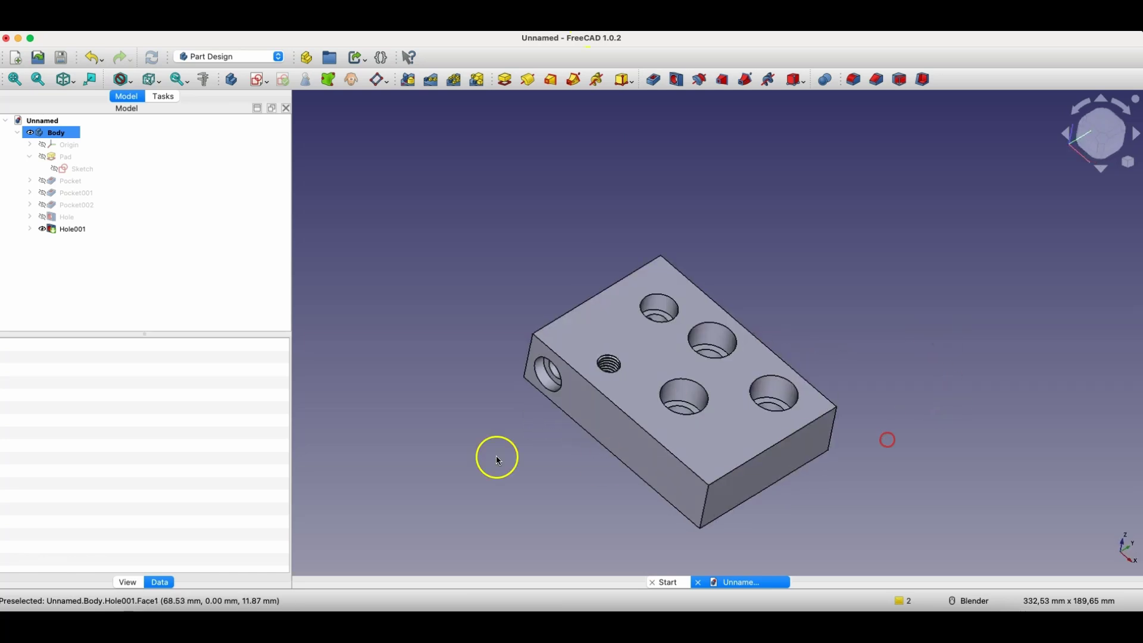
pyautogui.click(613, 433)
pyautogui.moveTo(988, 355); pyautogui.dragTo(817, 357, button='middle')
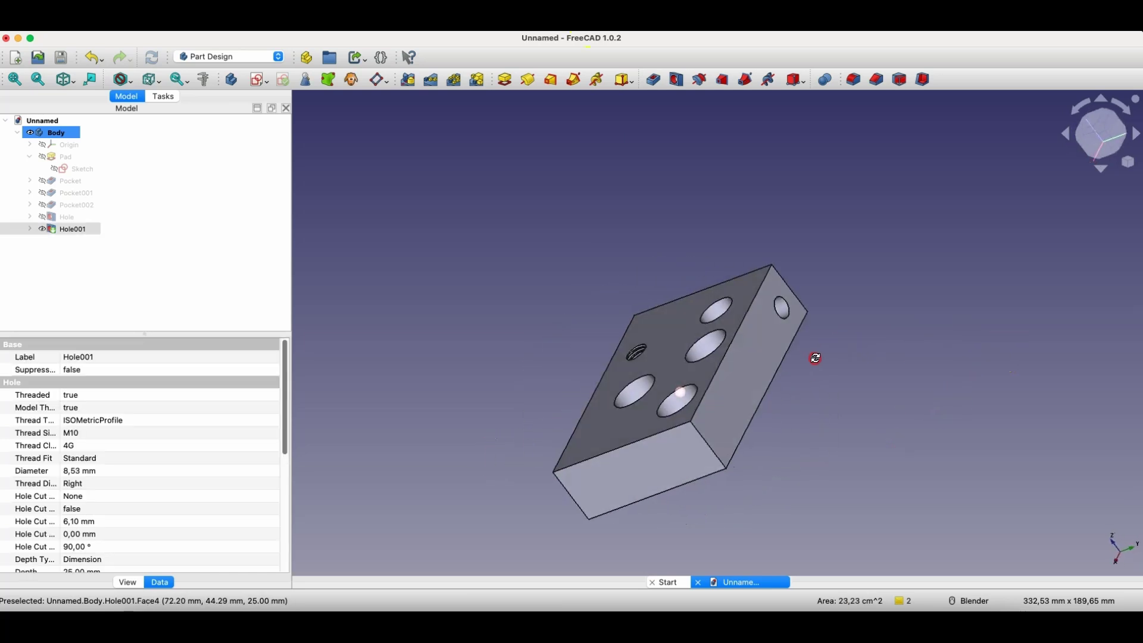
pyautogui.keyDown('ctrl'); pyautogui.click(716, 383); pyautogui.keyUp('ctrl')
pyautogui.moveTo(497, 410); pyautogui.dragTo(502, 133, button='middle')
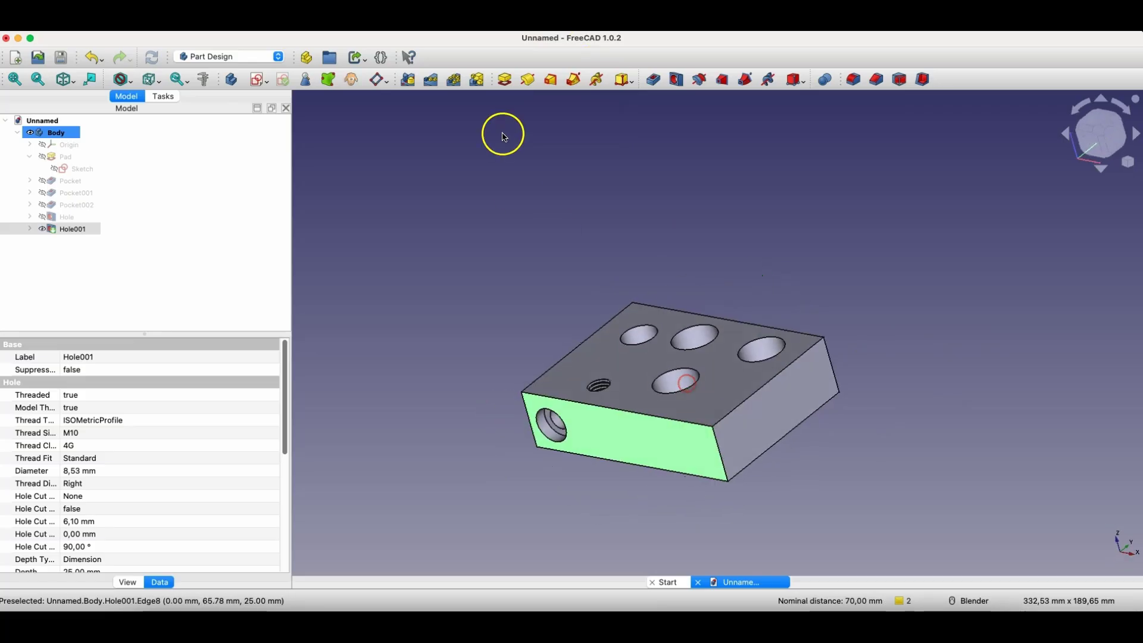
pyautogui.click(382, 82)
# Try offsetting the datum plane in the z-direction, return that to 0 mm, and set the y-direction offset to -2 mm
pyautogui.click(255, 511)
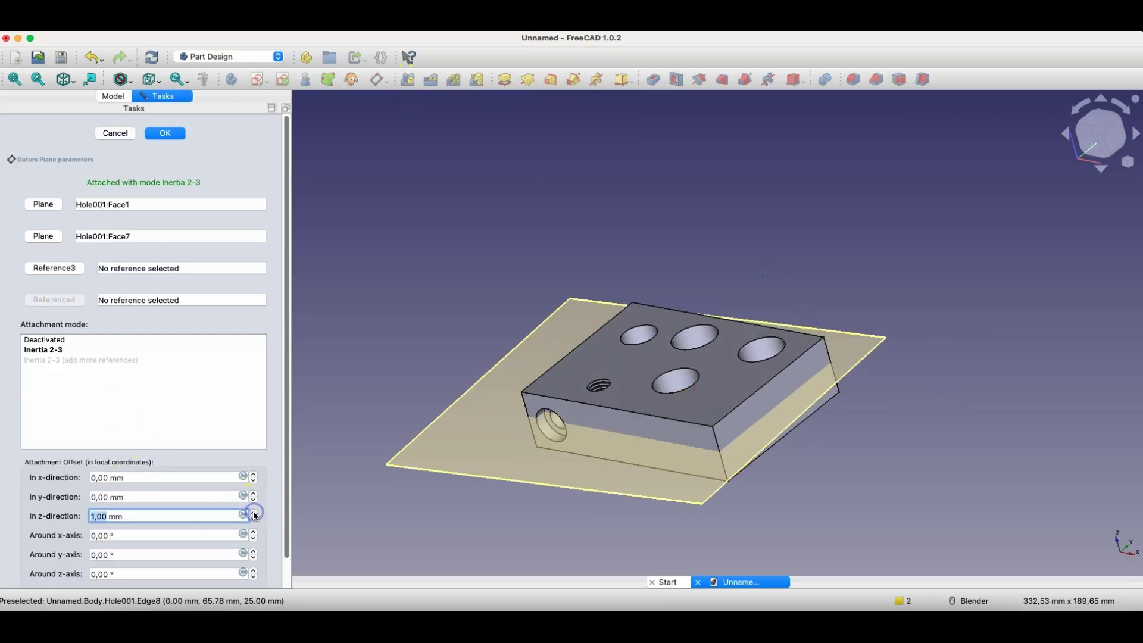
pyautogui.click(255, 510)
pyautogui.click(255, 511)
pyautogui.click(256, 519)
pyautogui.click(255, 518)
pyautogui.click(256, 518)
pyautogui.click(256, 531)
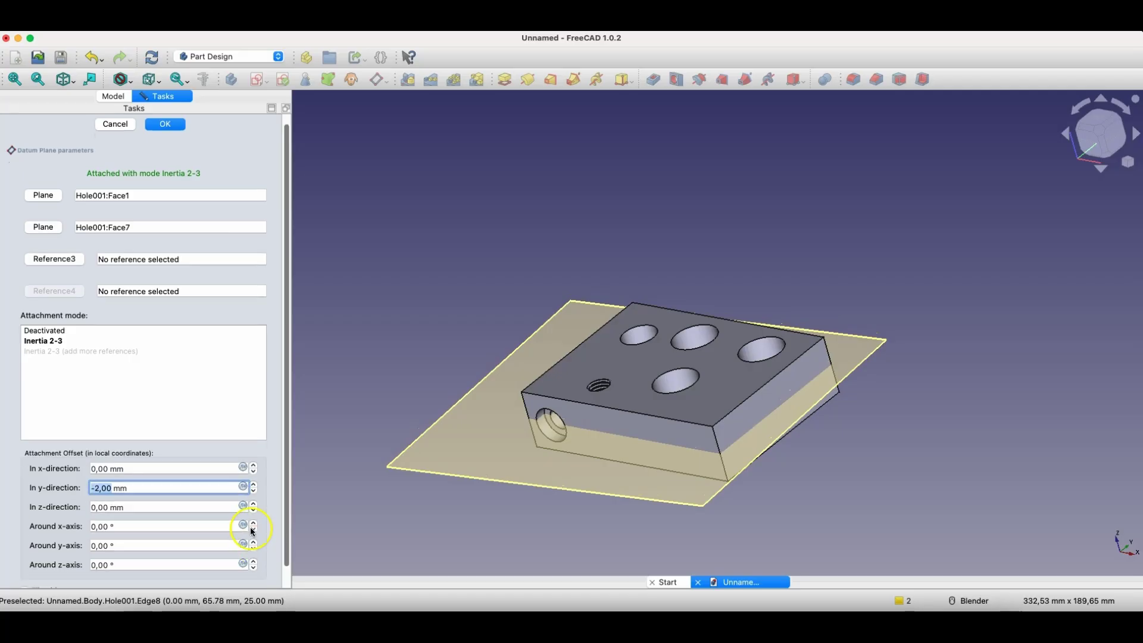
# Rotate the datum plane 90° around its x-axis, inspect it across the block from several angles, and cancel the plane
pyautogui.click(256, 523)
pyautogui.write('90')
pyautogui.press('Tab')
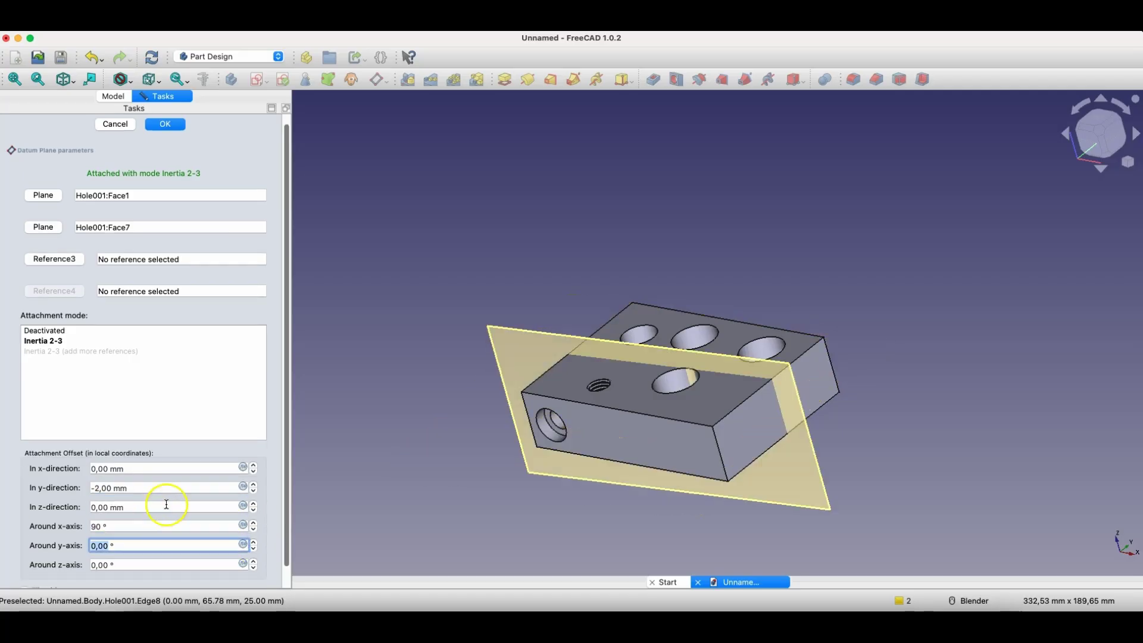
pyautogui.moveTo(744, 523); pyautogui.dragTo(536, 515, button='middle')
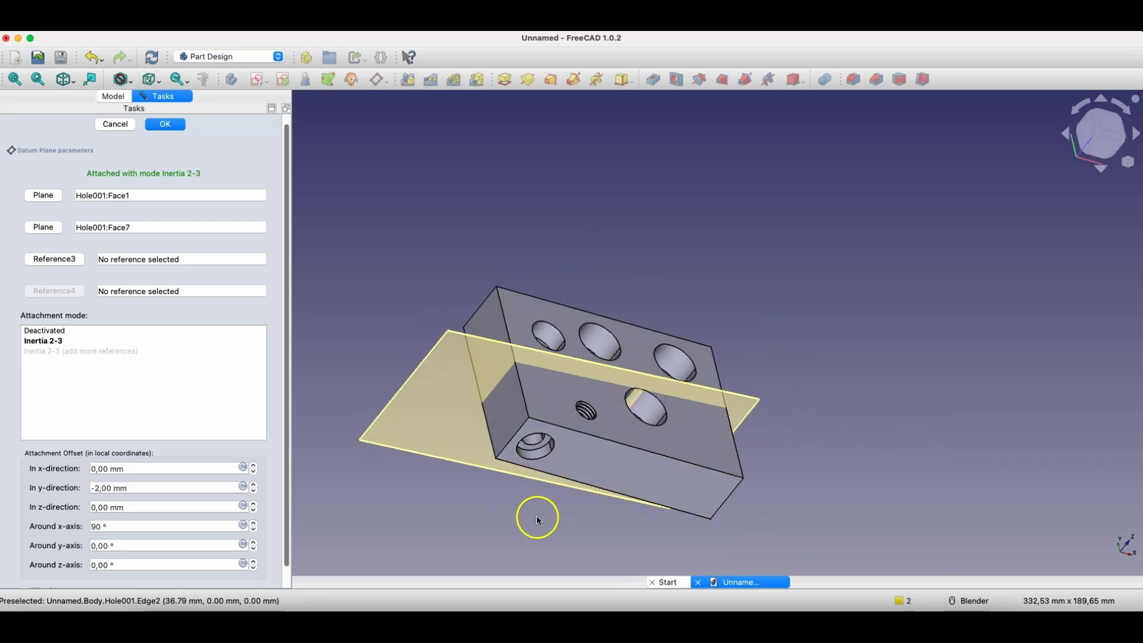
pyautogui.moveTo(756, 513); pyautogui.dragTo(795, 504, button='middle')
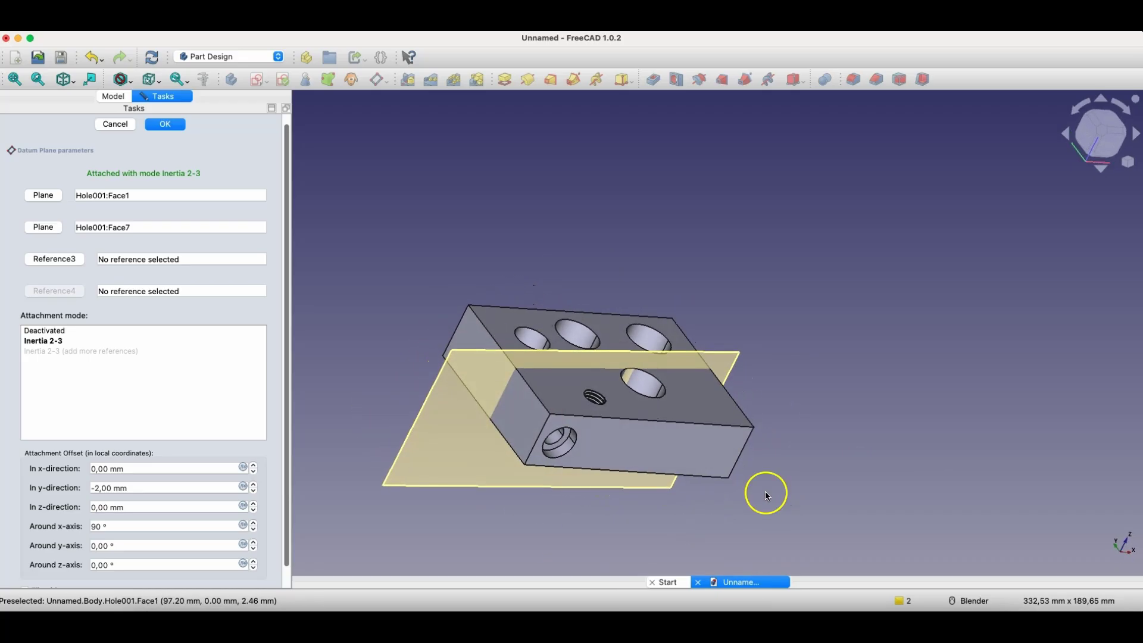
pyautogui.moveTo(593, 438); pyautogui.dragTo(506, 430, button='middle')
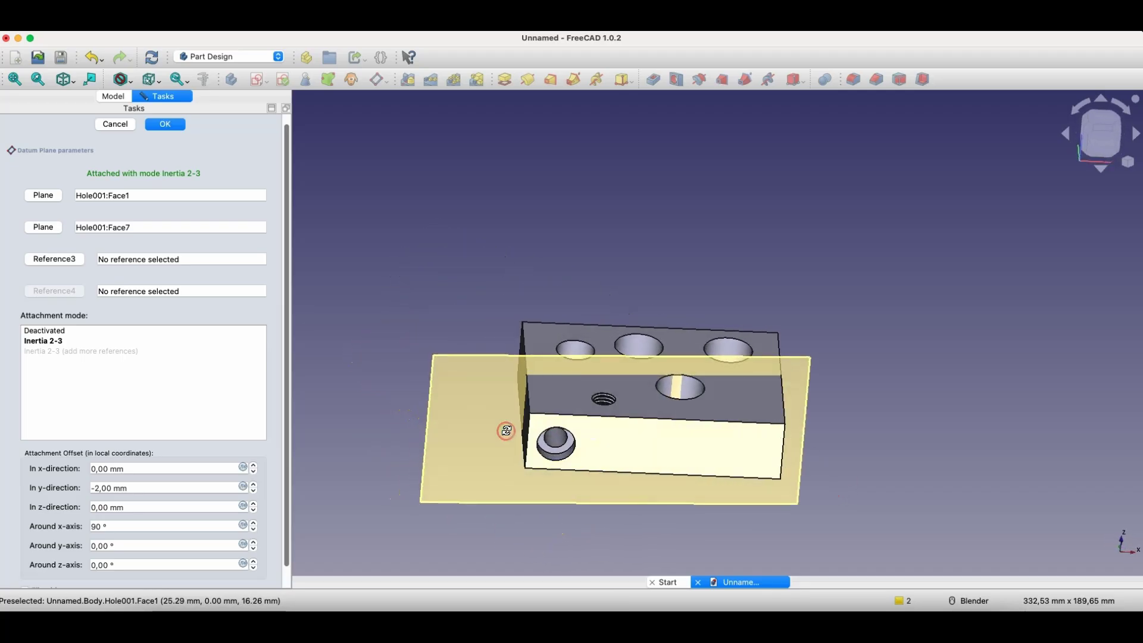
pyautogui.click(127, 130)
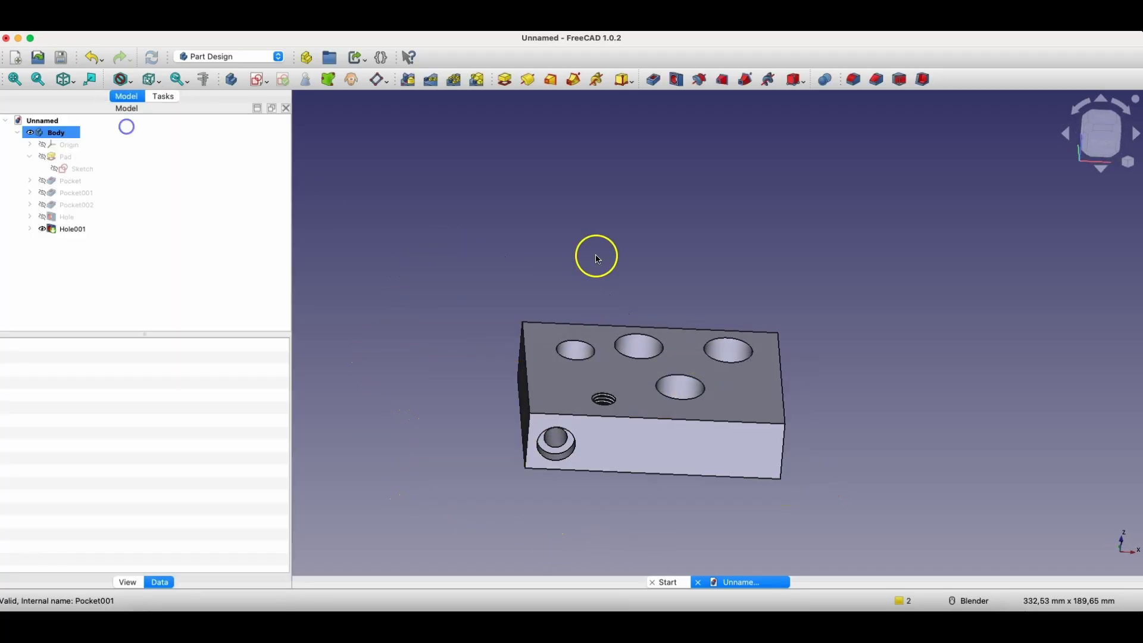
# Create a datum plane from the block's two opposite short end faces
pyautogui.moveTo(556, 345); pyautogui.dragTo(516, 401, button='middle')
pyautogui.click(528, 389)
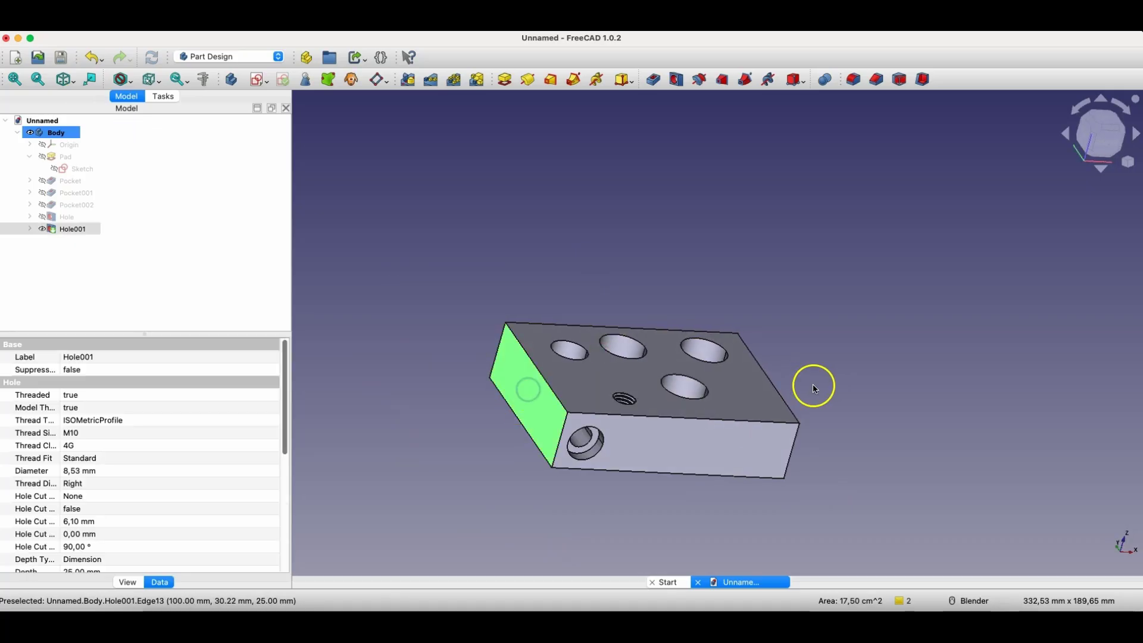
pyautogui.click(833, 383)
pyautogui.moveTo(832, 383); pyautogui.dragTo(689, 388, button='middle')
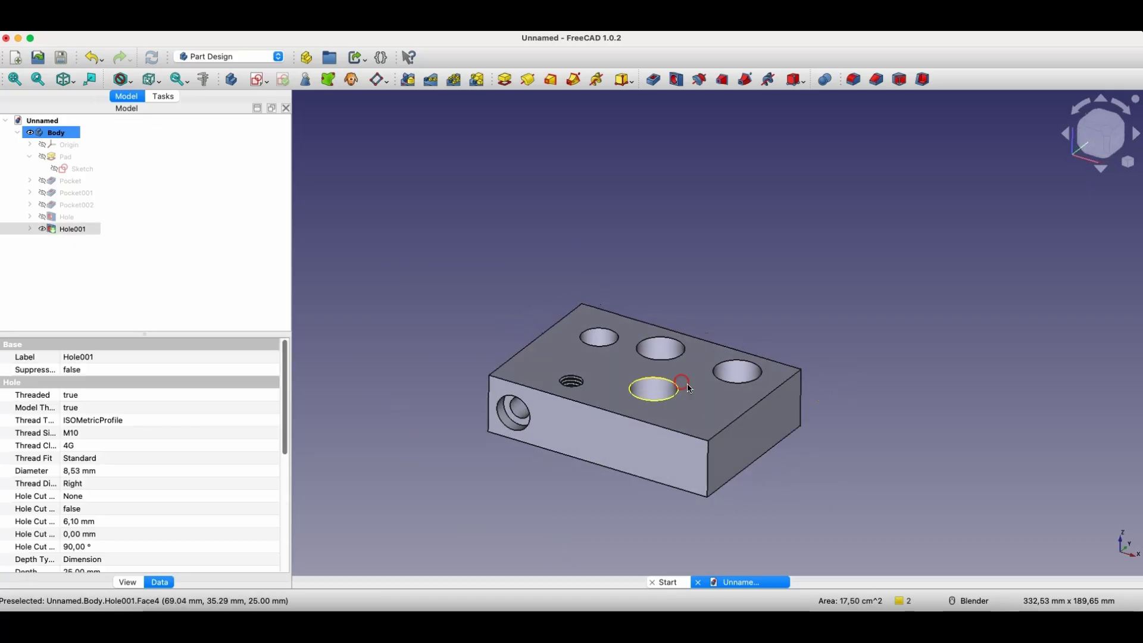
pyautogui.click(754, 446)
pyautogui.click(373, 88)
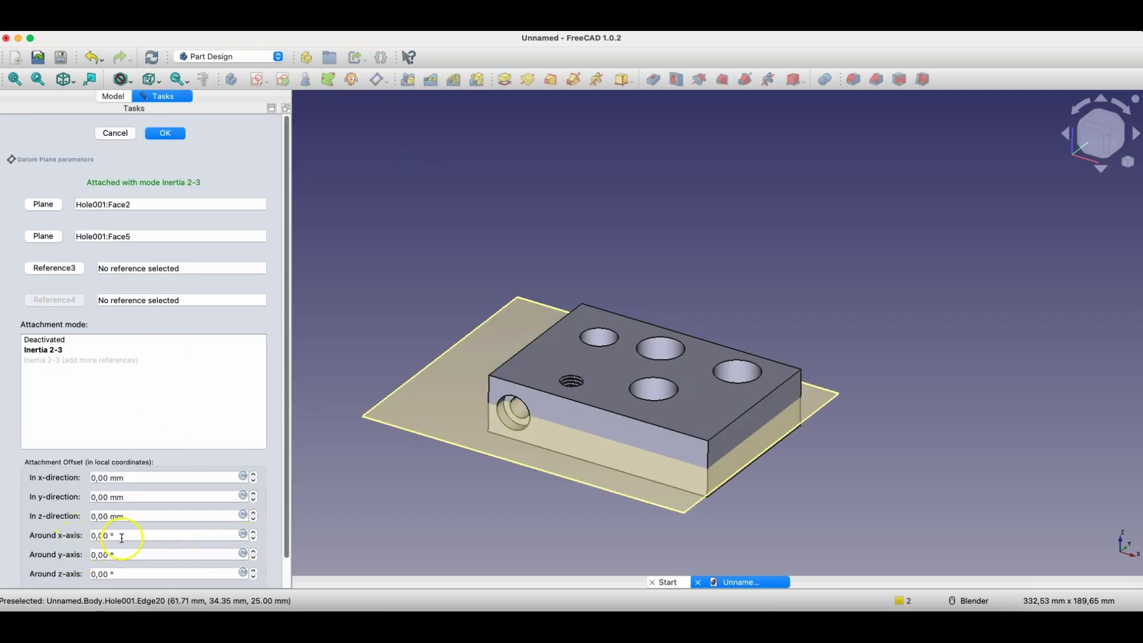
# Rotate the datum plane 90° around its x-axis so it stands lengthwise through the block, and accept it
pyautogui.click(254, 533)
pyautogui.click(254, 533)
pyautogui.click(254, 532)
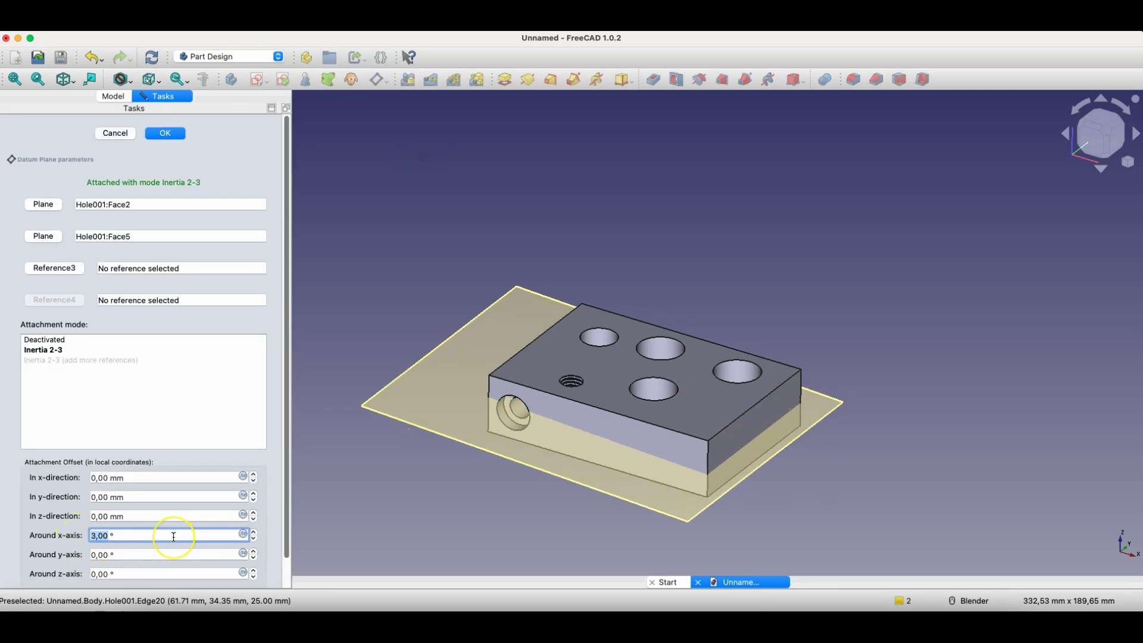
pyautogui.press('Tab')
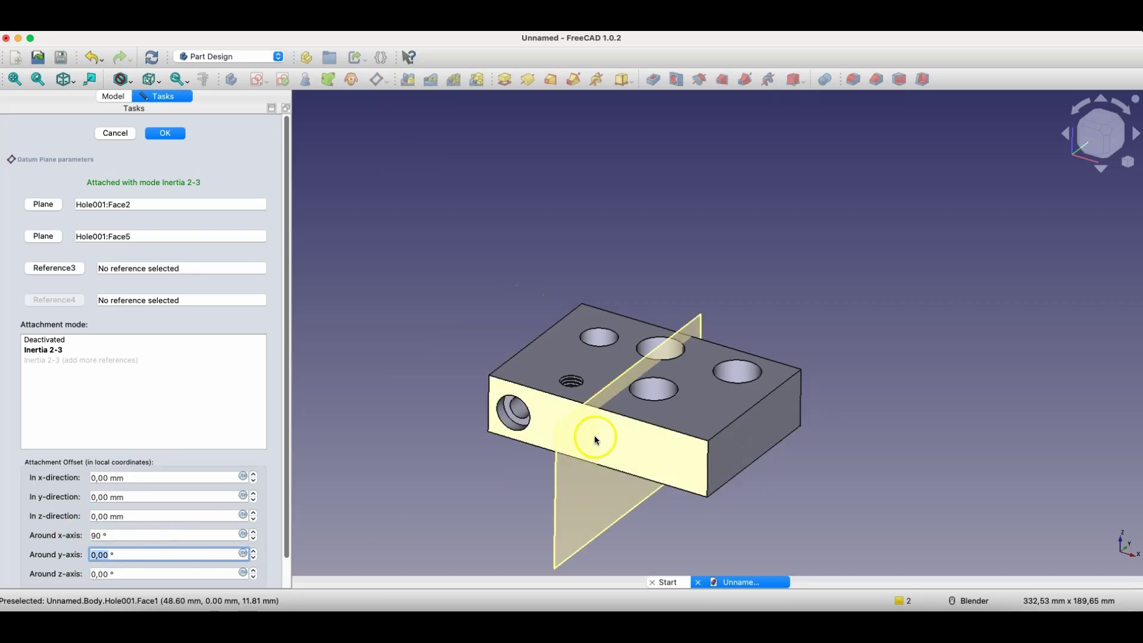
pyautogui.moveTo(595, 434); pyautogui.dragTo(615, 524, button='middle')
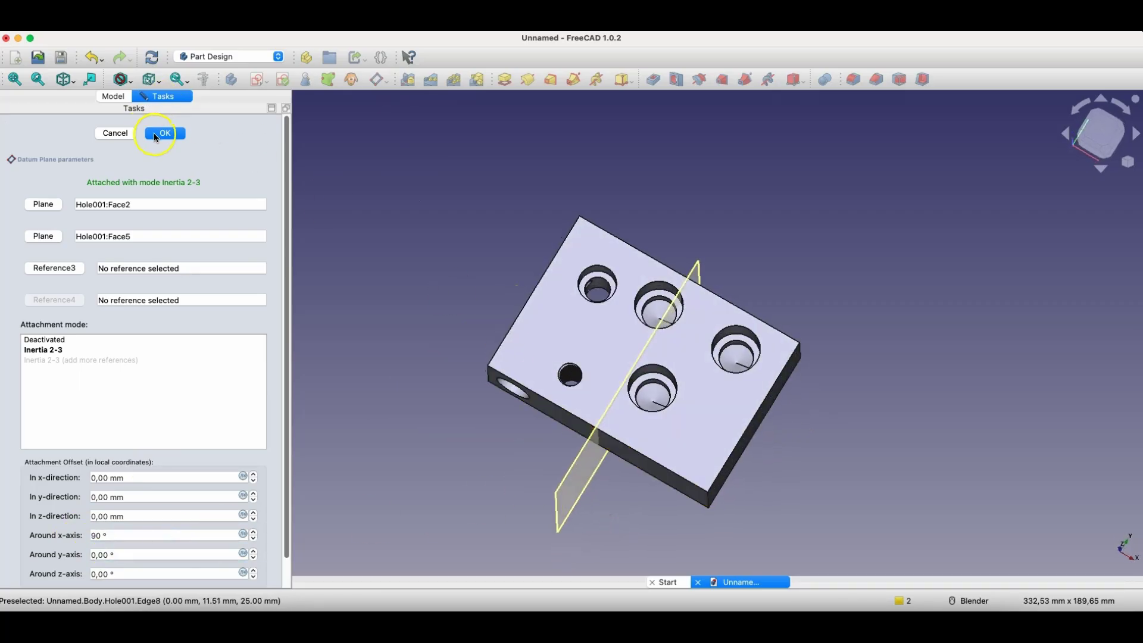
pyautogui.click(165, 133)
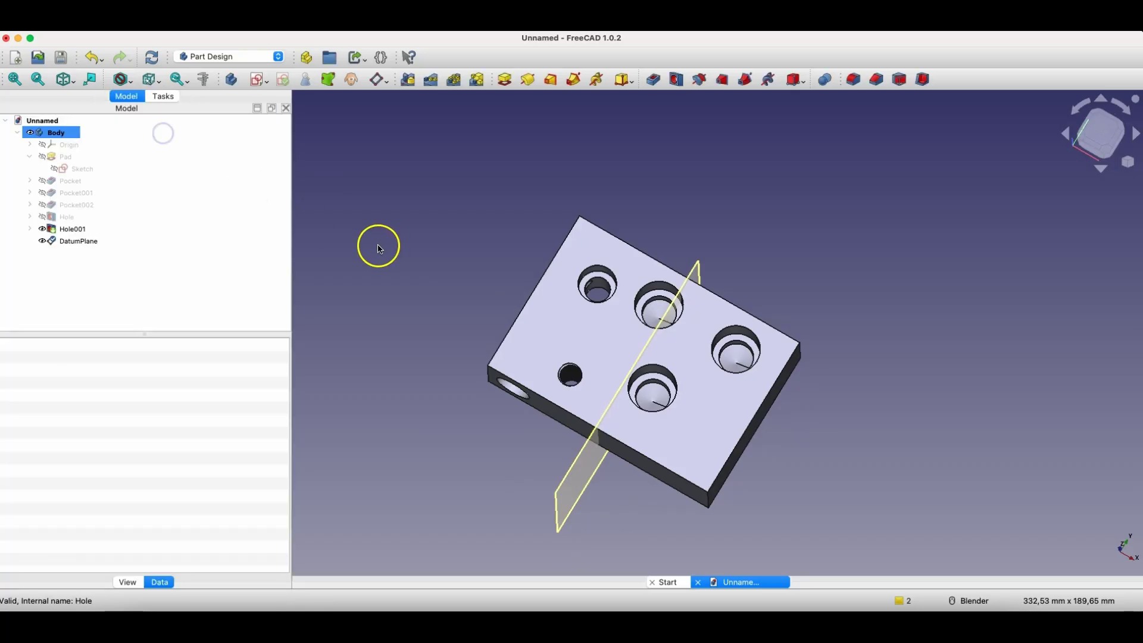
# Create a sketch on the new datum plane and close it without drawing anything
pyautogui.moveTo(378, 242); pyautogui.dragTo(591, 500, button='middle')
pyautogui.click(569, 480)
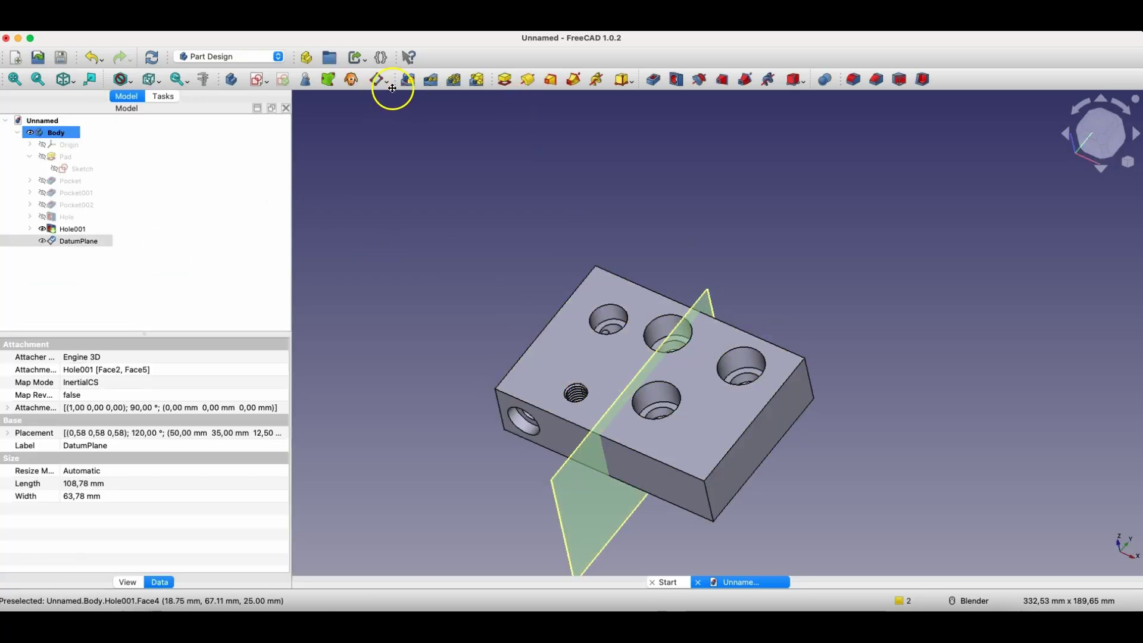
pyautogui.click(260, 80)
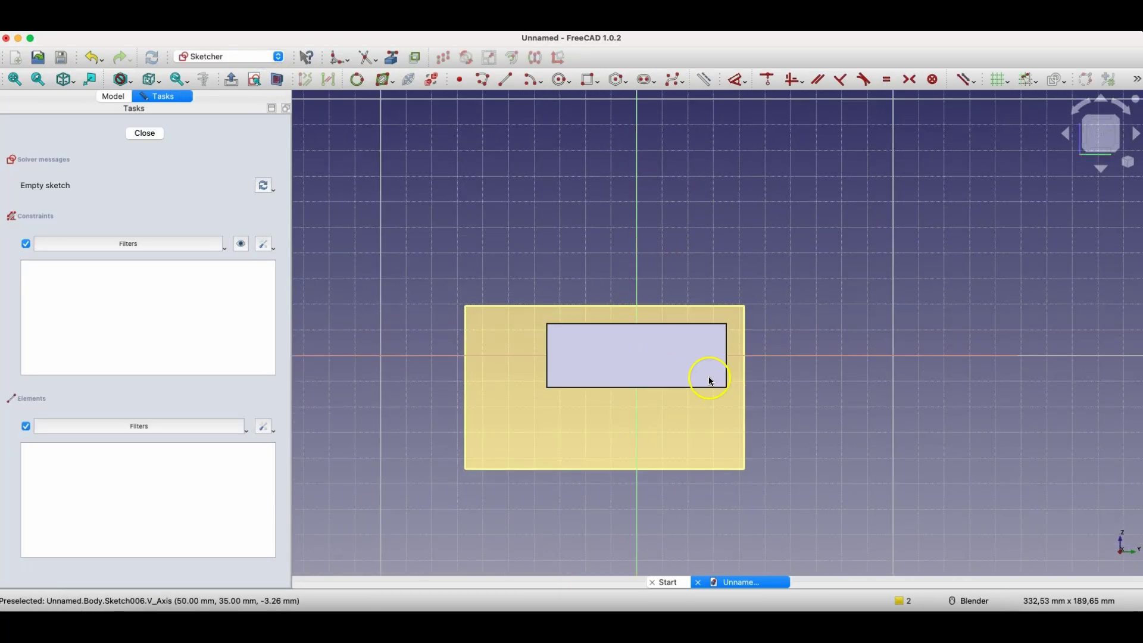
pyautogui.click(147, 132)
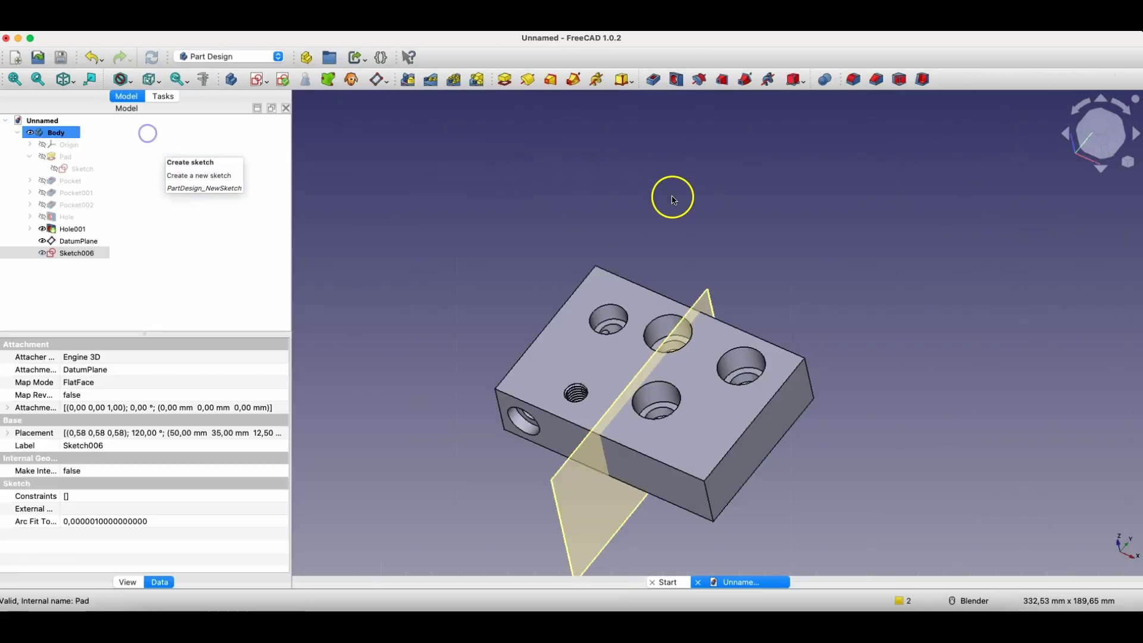
# Edit the pad's base sketch to set the rectangle's 70 mm side to 150 mm, and close the sketch
pyautogui.click(87, 169)
pyautogui.doubleClick(87, 169)
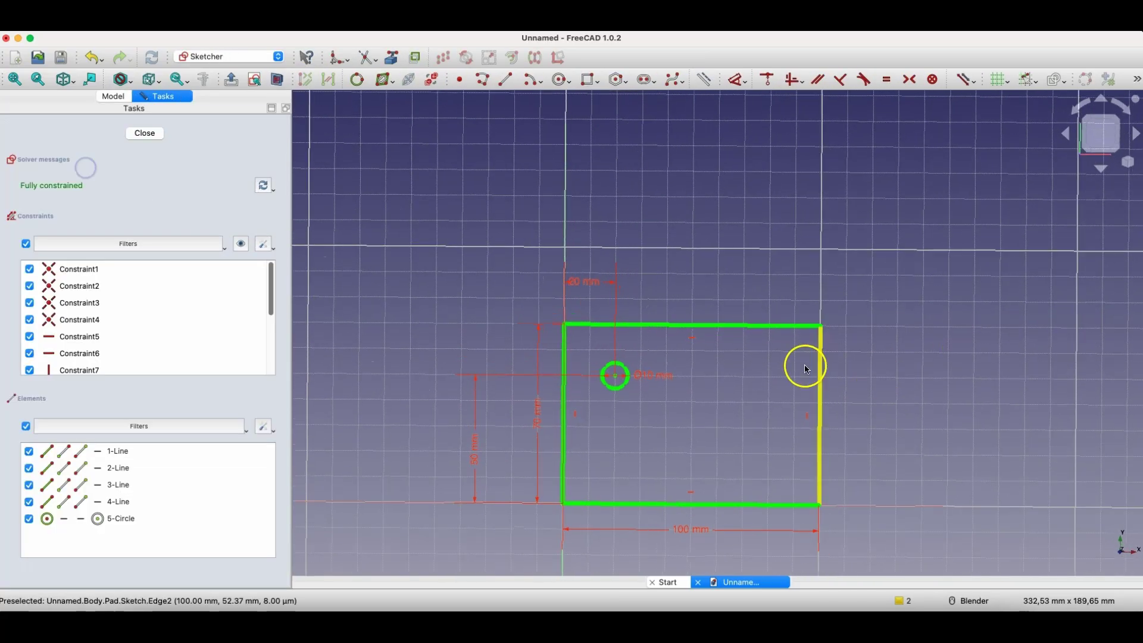
pyautogui.doubleClick(541, 415)
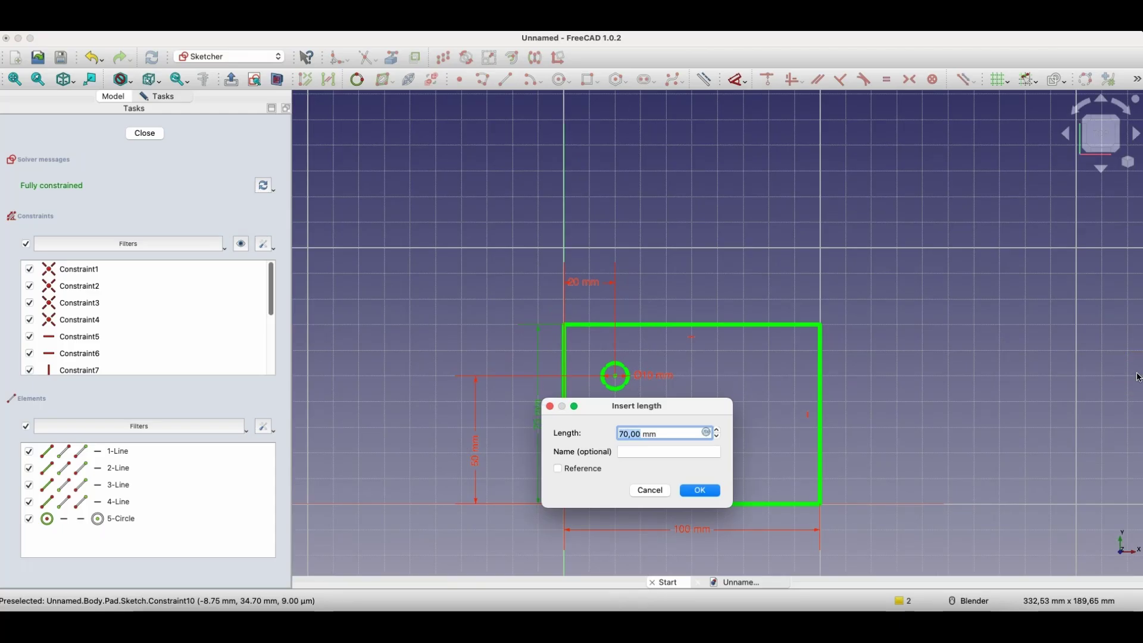
pyautogui.press('Return')
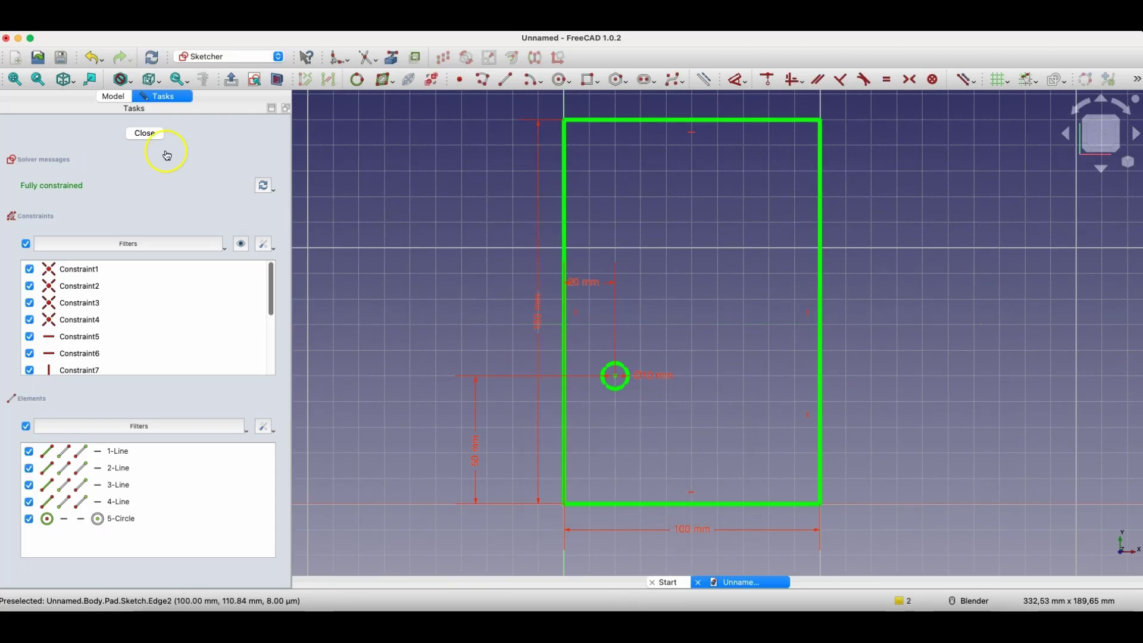
pyautogui.click(153, 134)
pyautogui.click(161, 136)
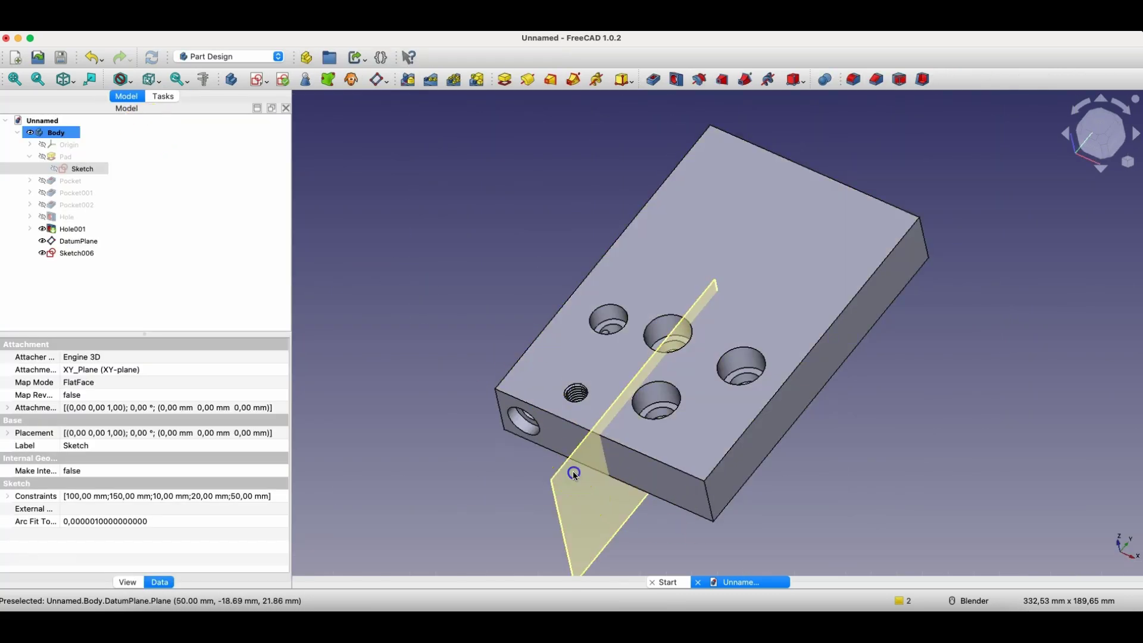
# Create another sketch on the datum plane and try adding the block's upper edge as external geometry in section view
pyautogui.click(577, 474)
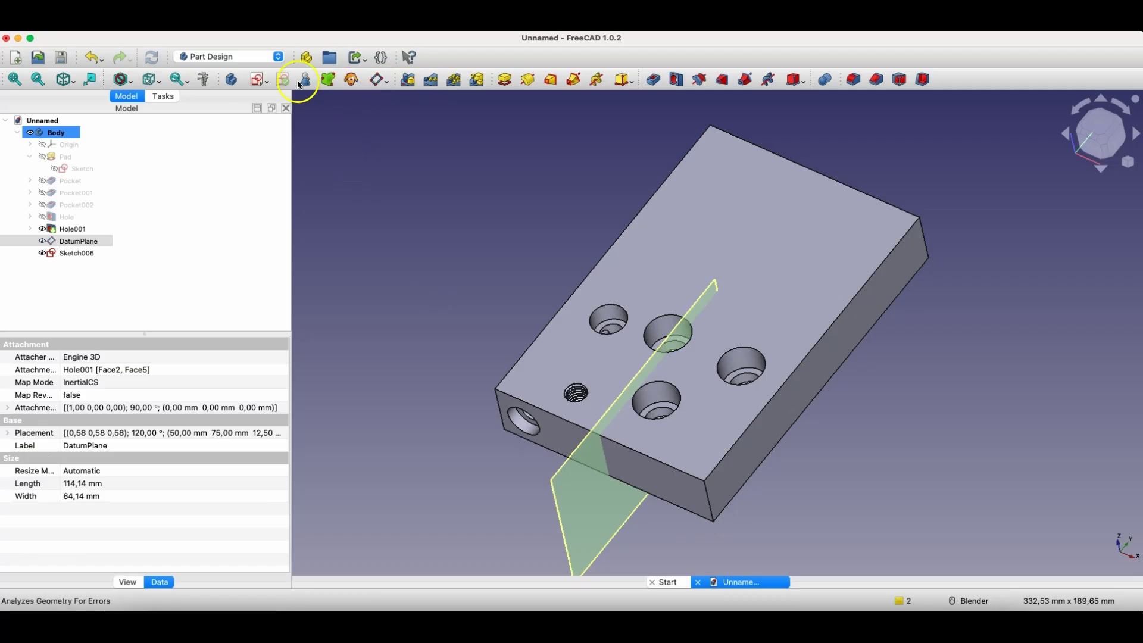
pyautogui.click(259, 81)
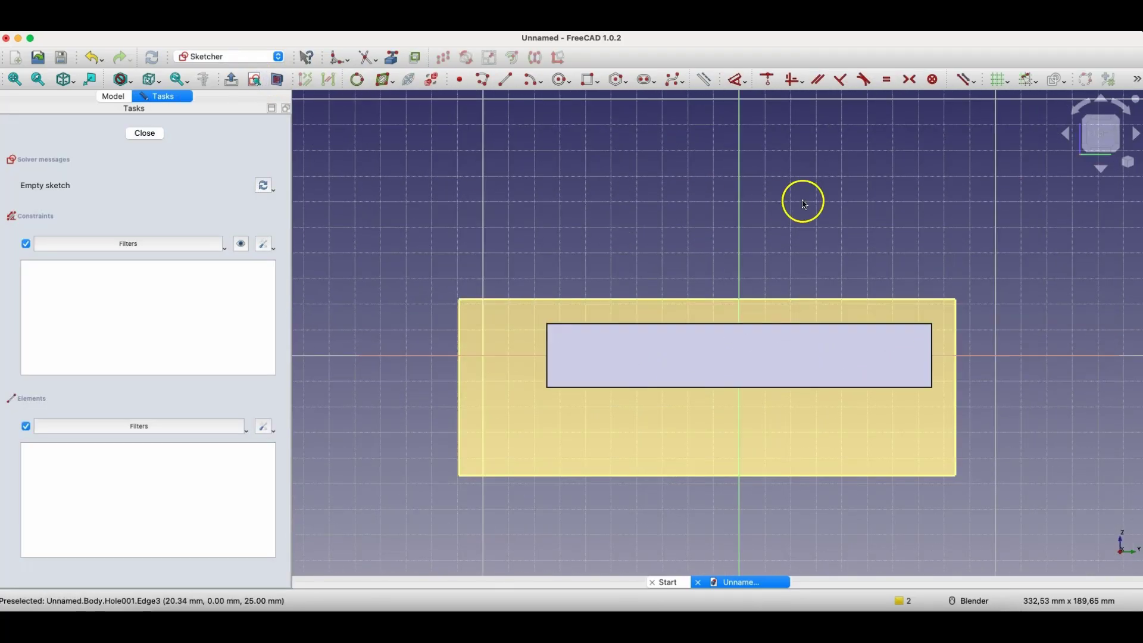
pyautogui.click(277, 80)
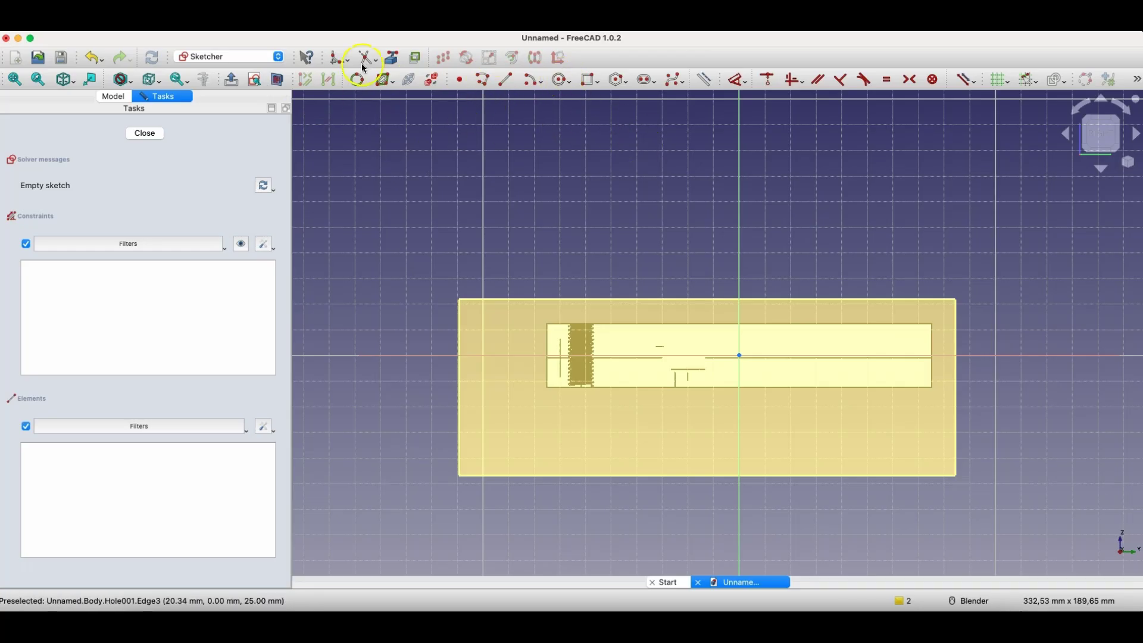
pyautogui.click(397, 57)
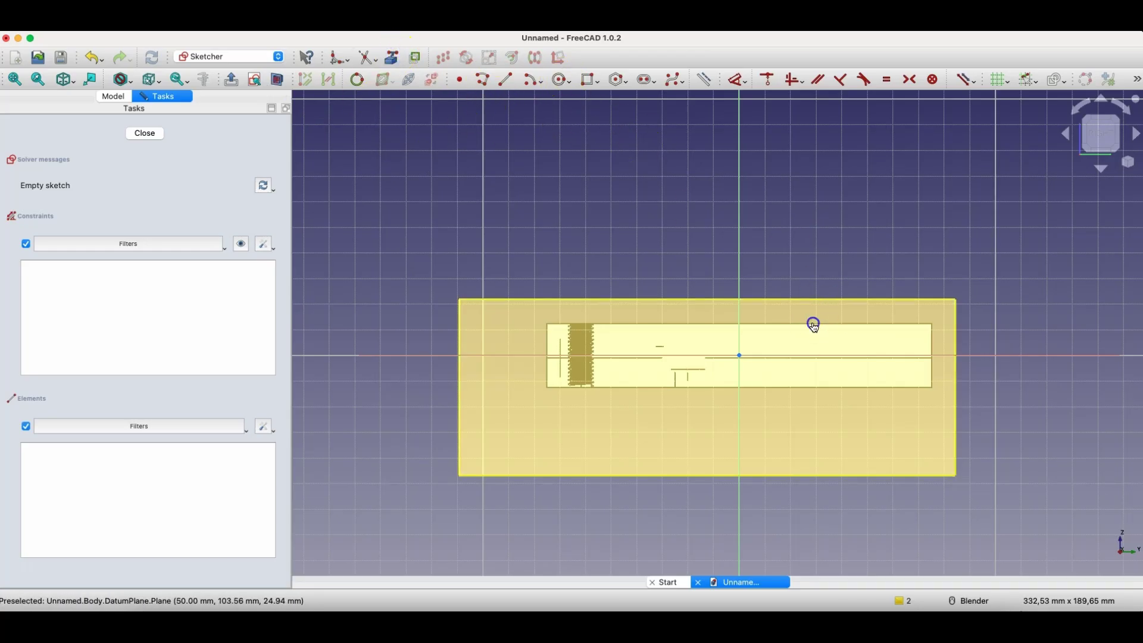
pyautogui.click(859, 315)
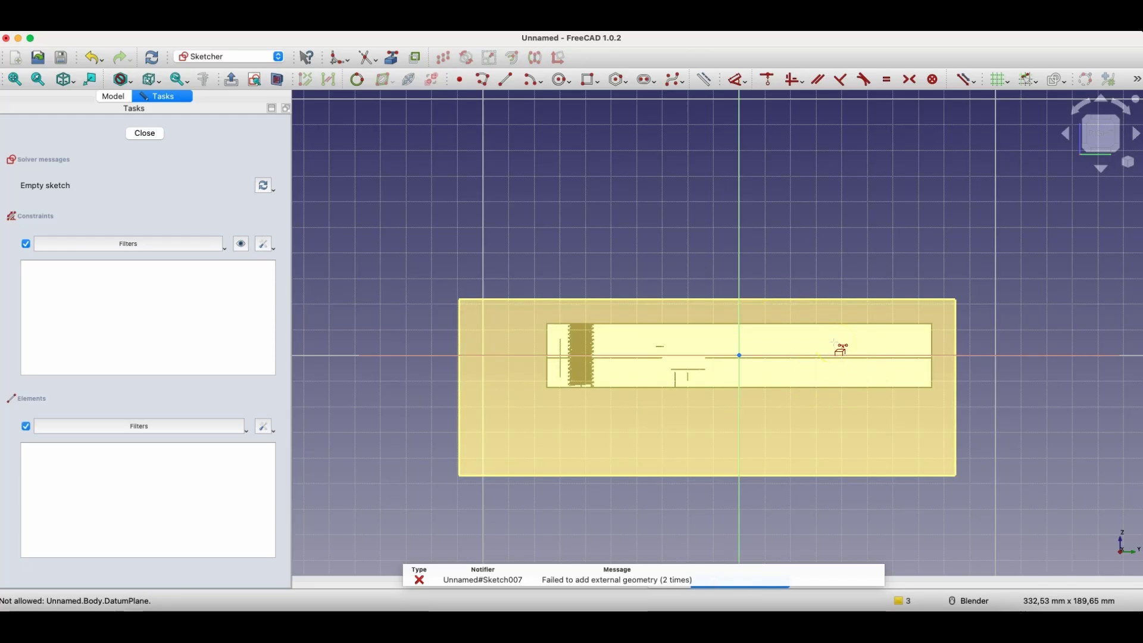
# Add the block's upper and lower long edges as external geometry in full view, and return to section view
pyautogui.click(278, 81)
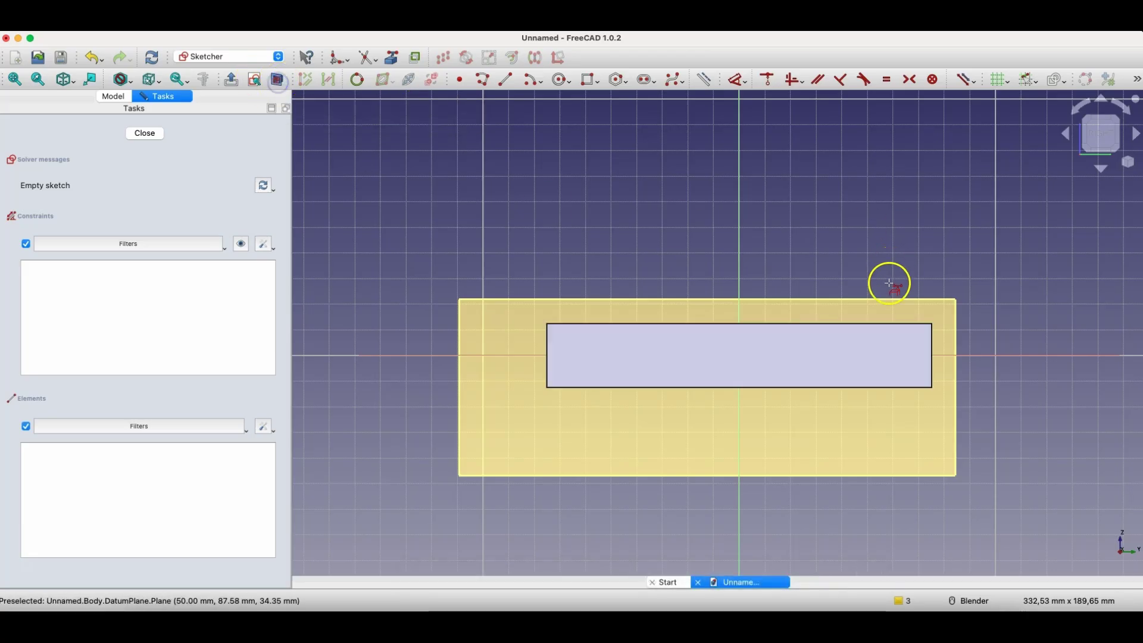
pyautogui.click(862, 323)
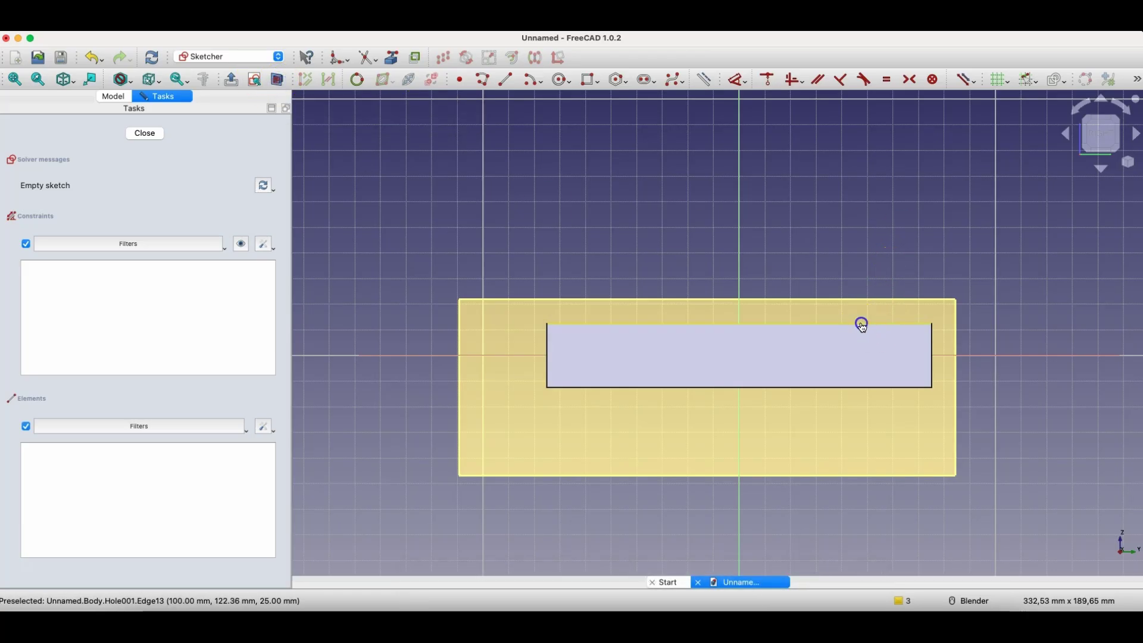
pyautogui.click(855, 388)
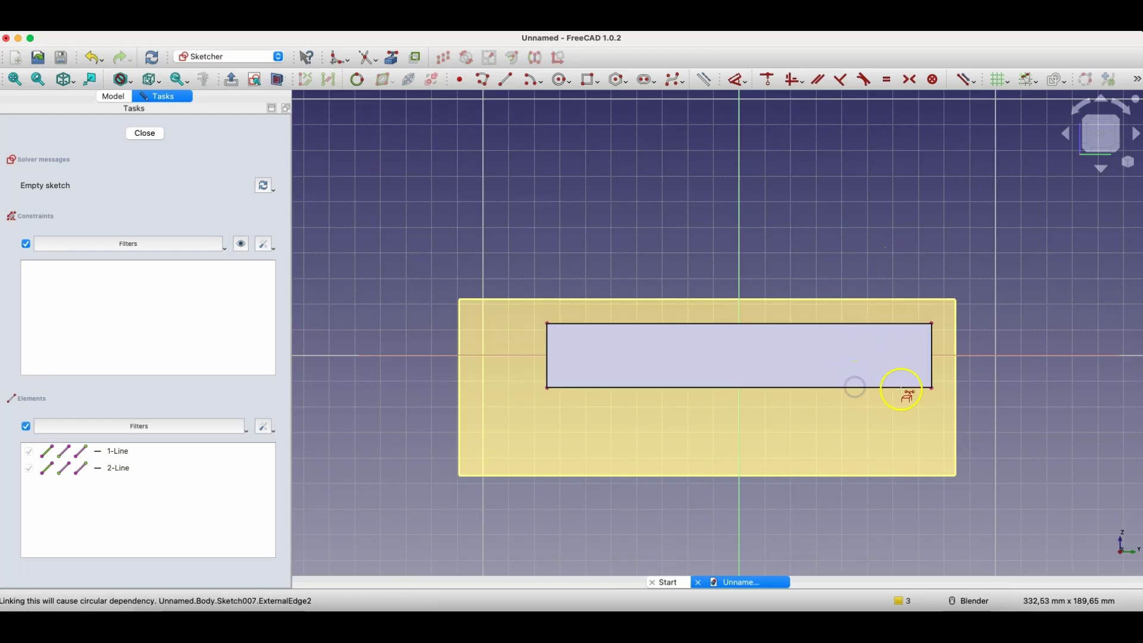
pyautogui.click(277, 81)
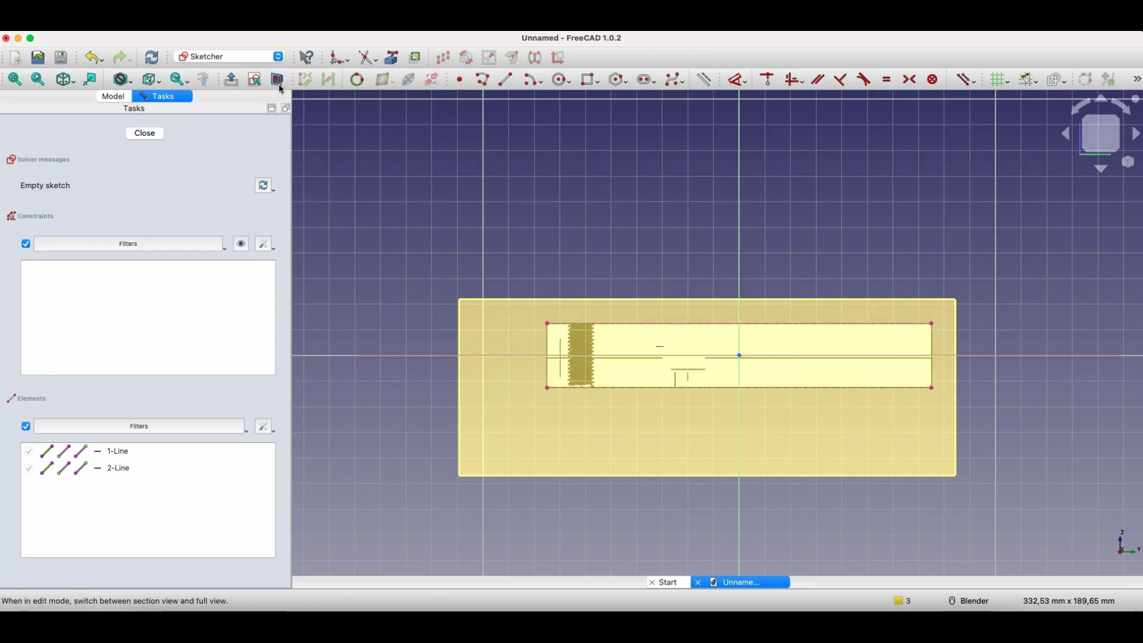
# Draw a closed stepped polyline profile about 14 mm wide between the projected edges, with its shoulder about 7 mm below the upper edge
pyautogui.click(485, 80)
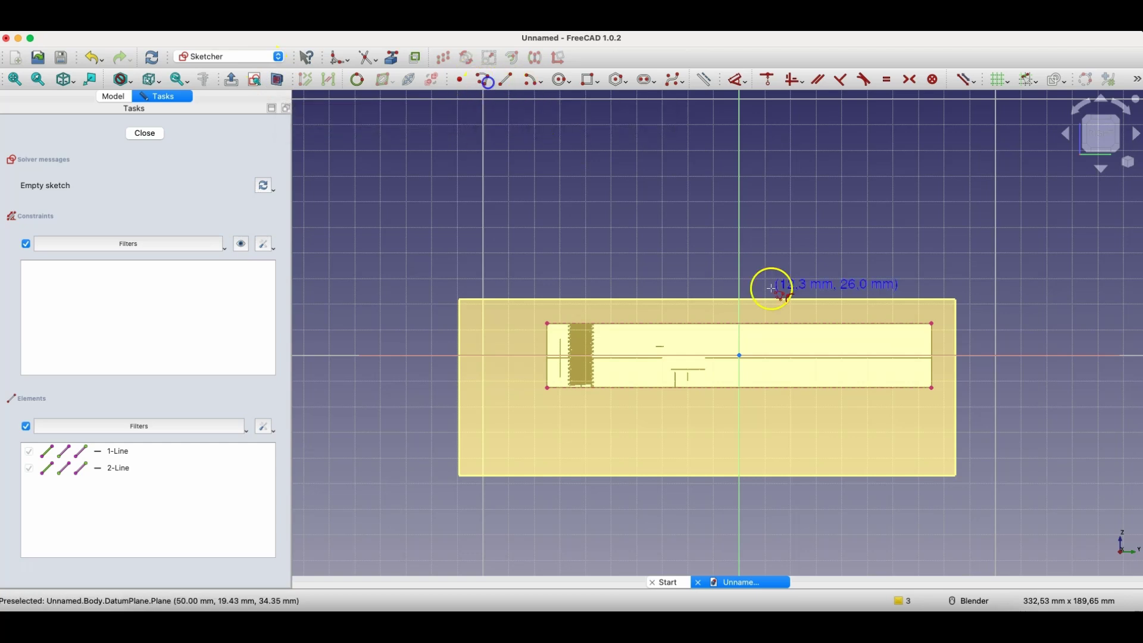
pyautogui.click(774, 324)
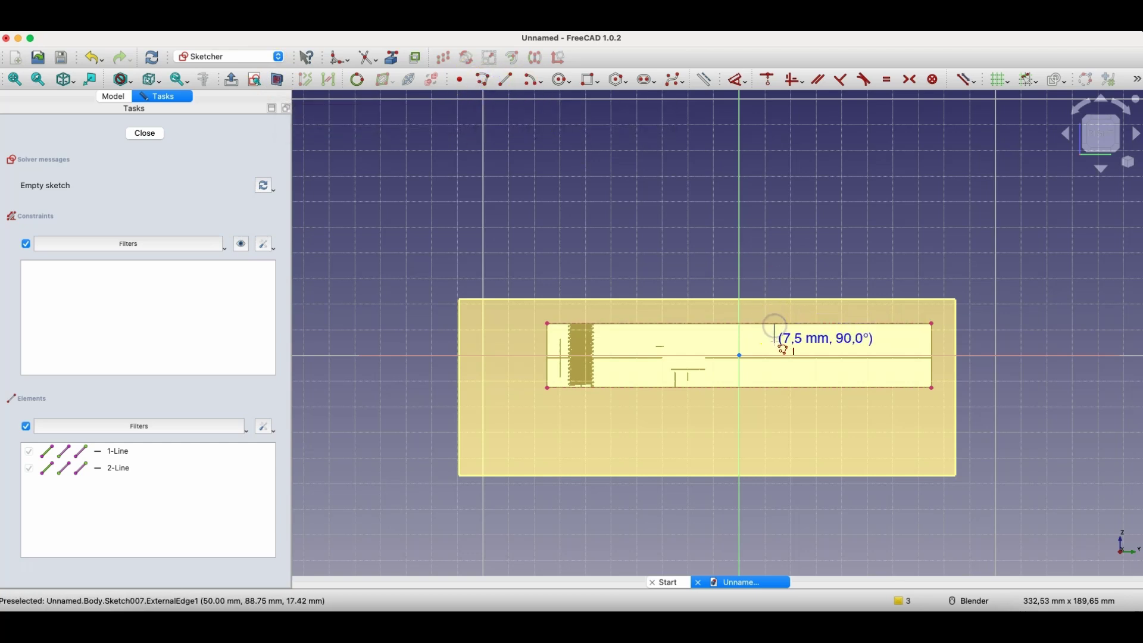
pyautogui.click(774, 342)
pyautogui.click(794, 343)
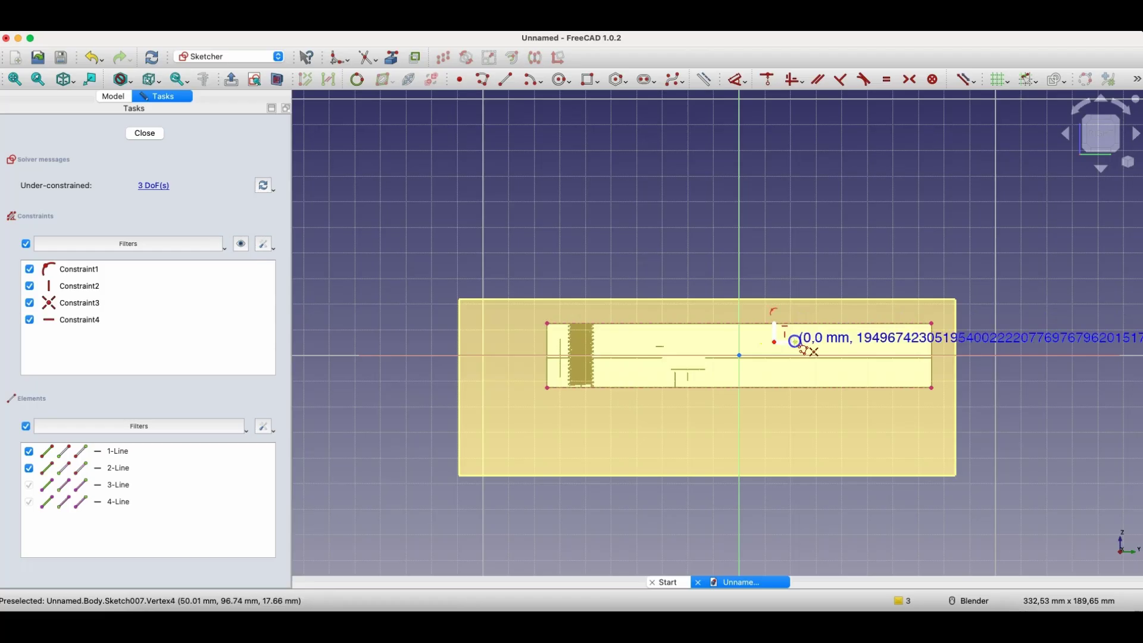
pyautogui.click(795, 388)
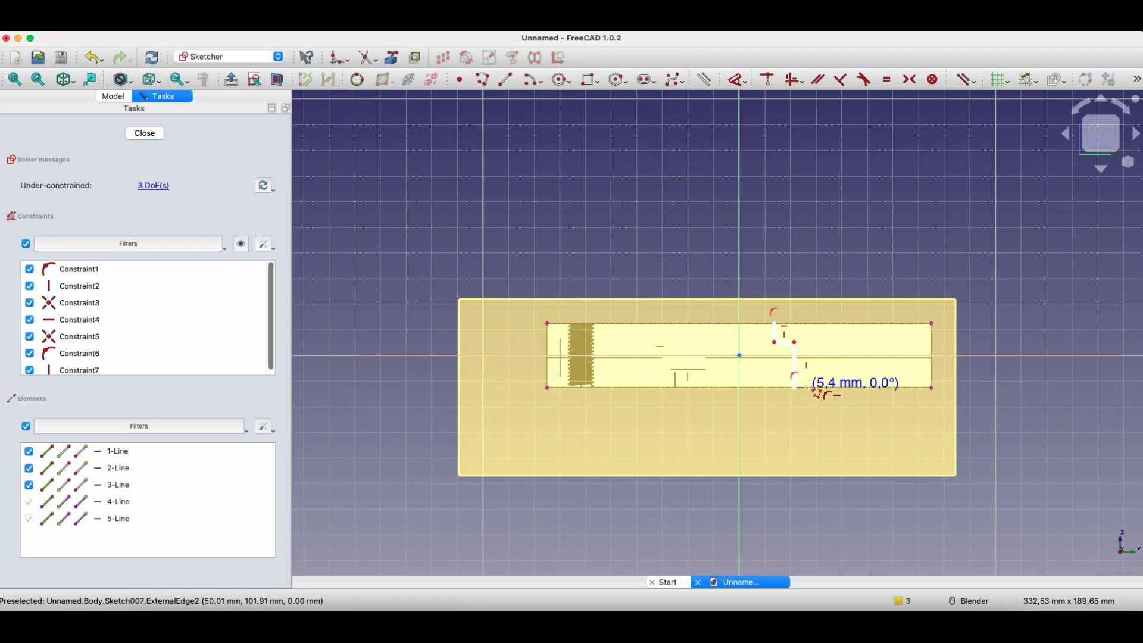
pyautogui.click(808, 387)
pyautogui.click(811, 324)
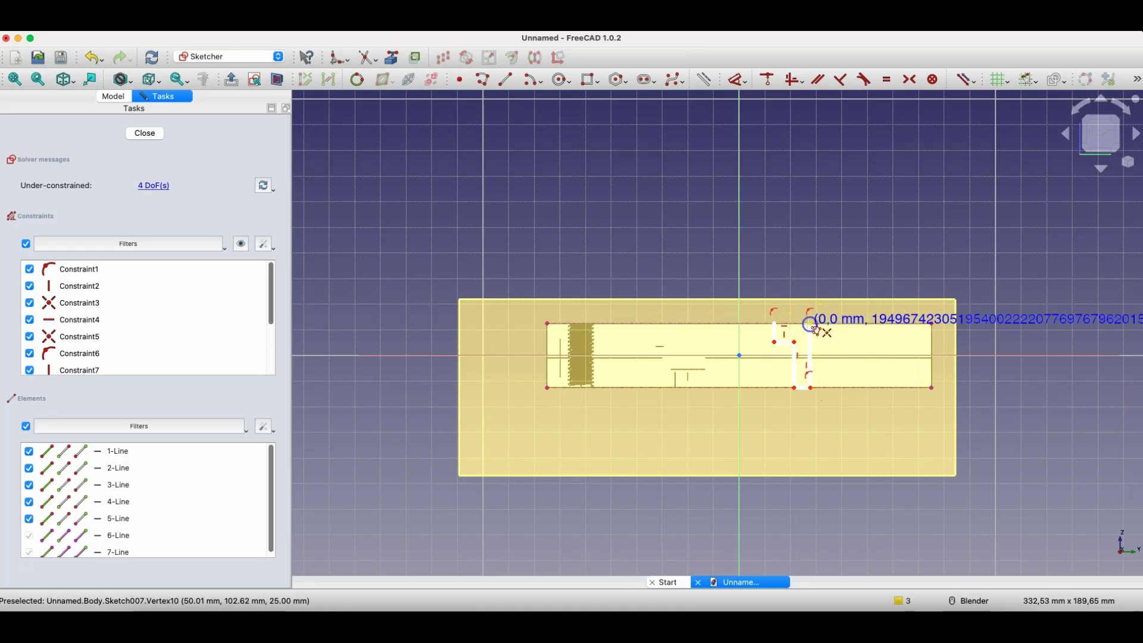
pyautogui.click(775, 324)
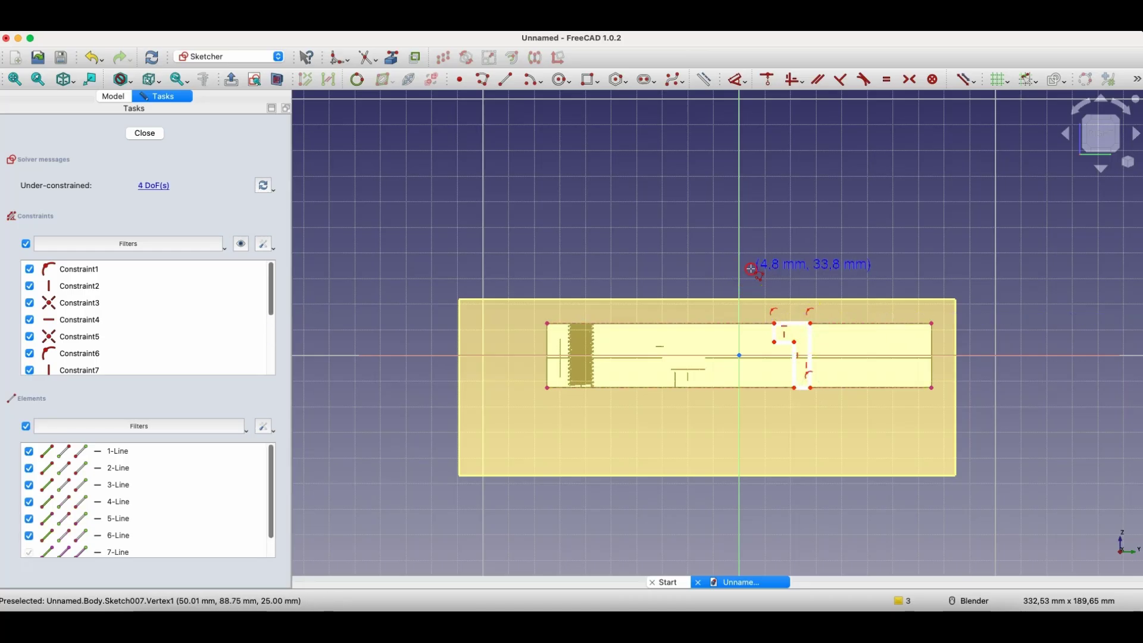
pyautogui.press('Escape')
pyautogui.click(811, 343)
pyautogui.click(816, 258)
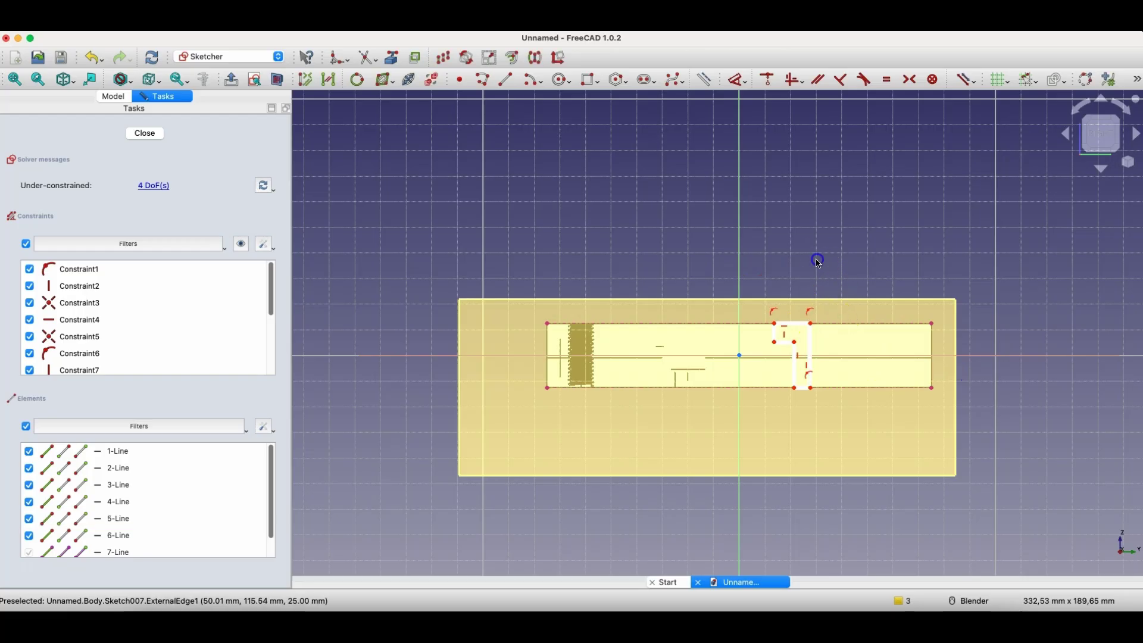
# Move the stepped profile's shoulder slightly lower and close the sketch
pyautogui.scroll(3, 816, 350)
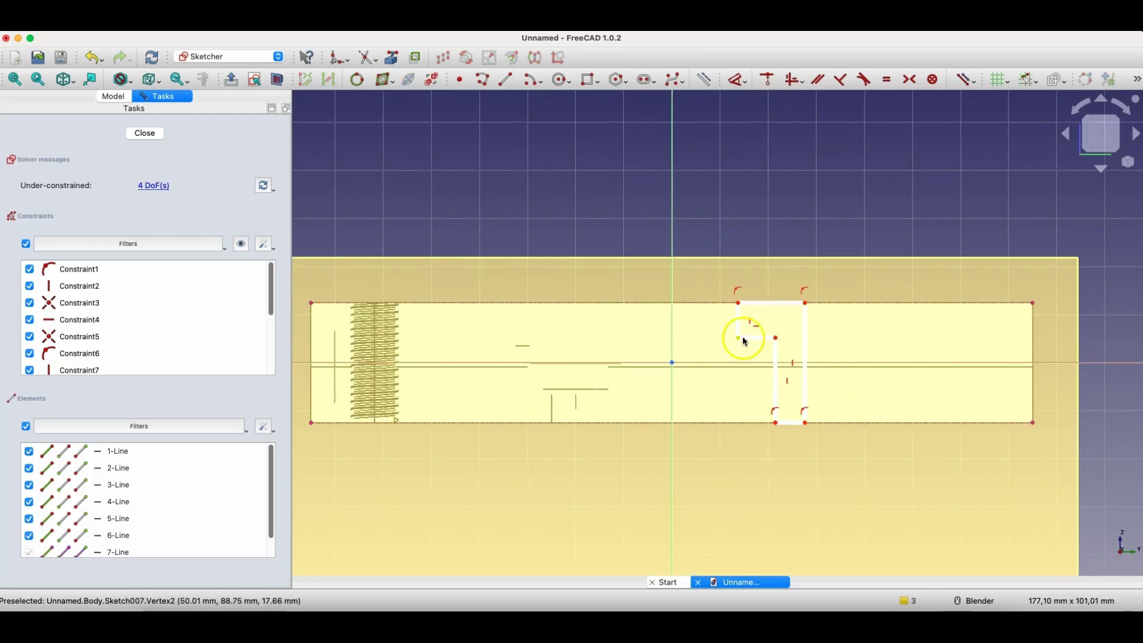
pyautogui.moveTo(738, 337); pyautogui.dragTo(738, 345)
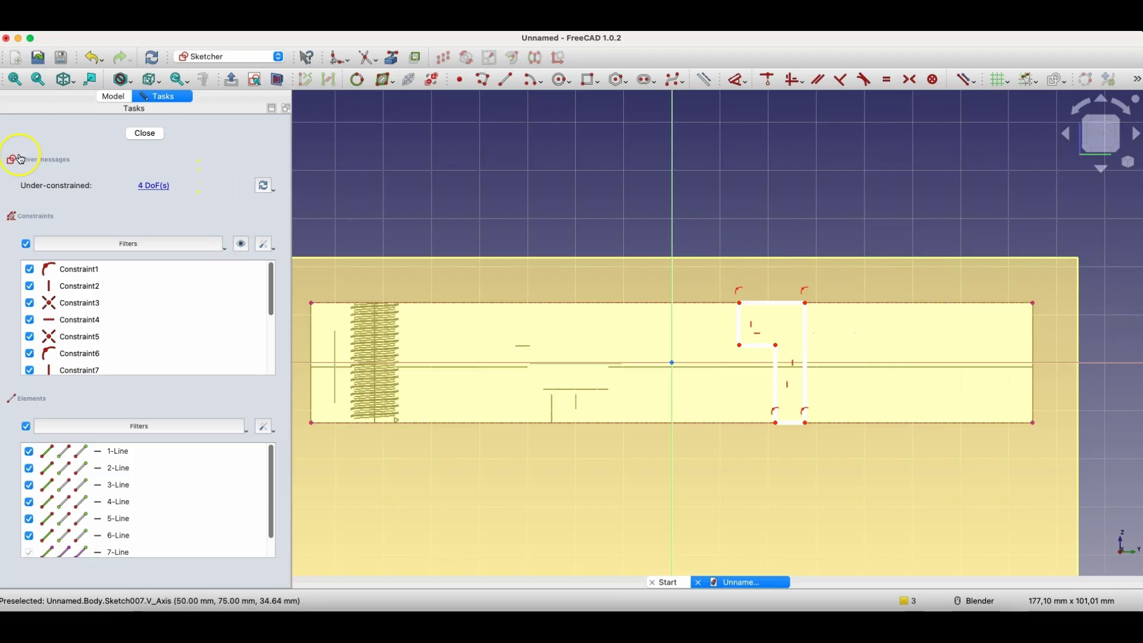
pyautogui.scroll(-4, 459, 153)
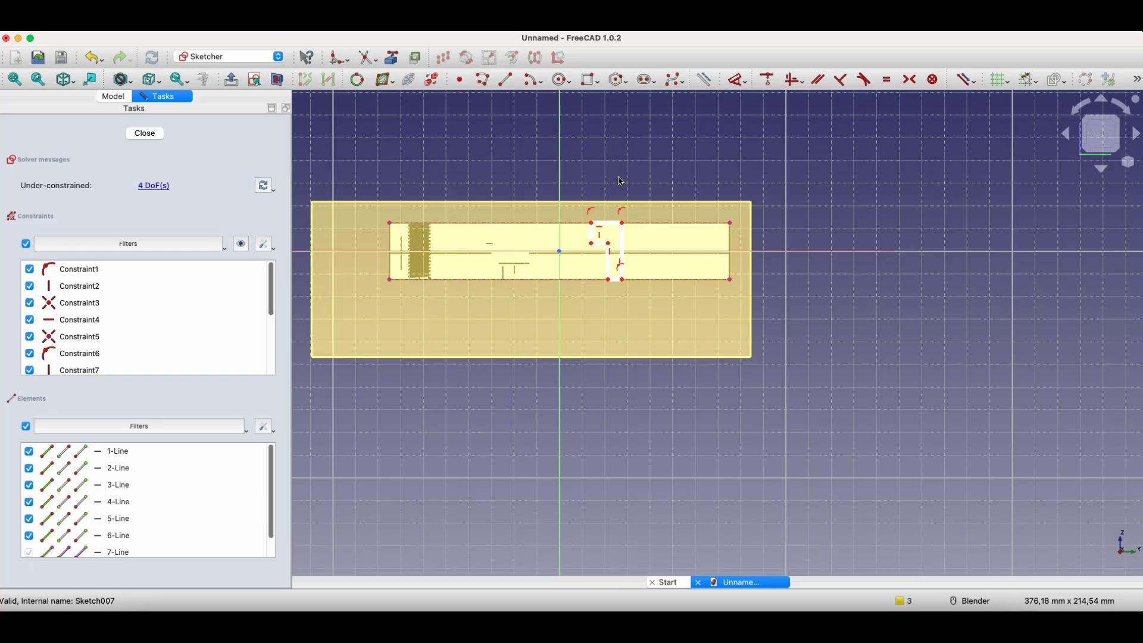
pyautogui.click(144, 135)
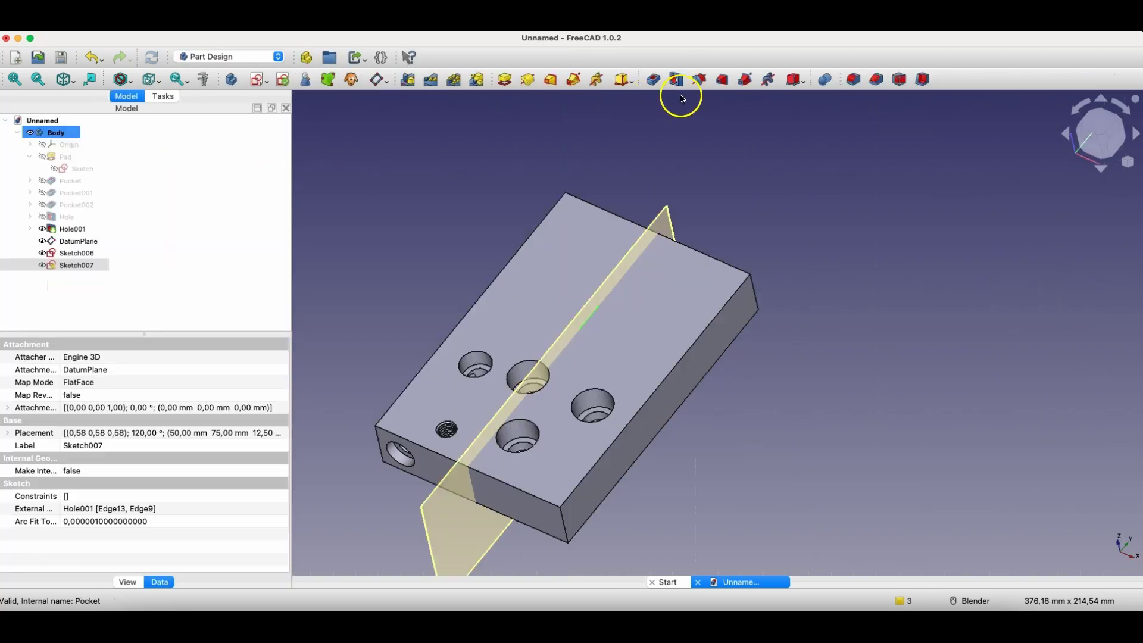
pyautogui.click(703, 85)
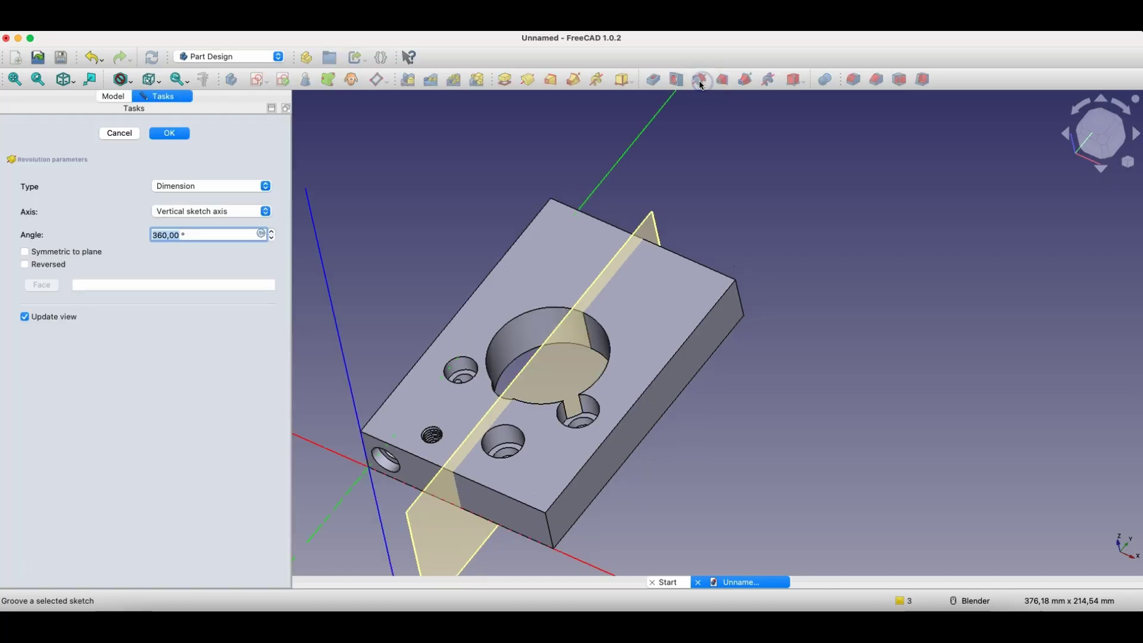
pyautogui.click(183, 211)
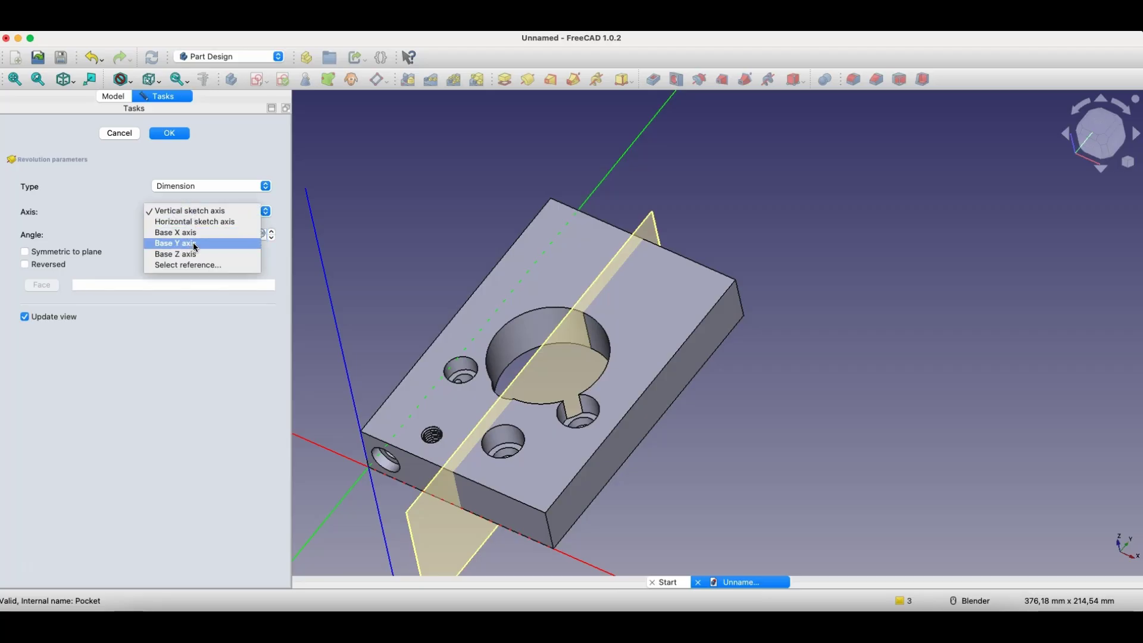
pyautogui.click(186, 266)
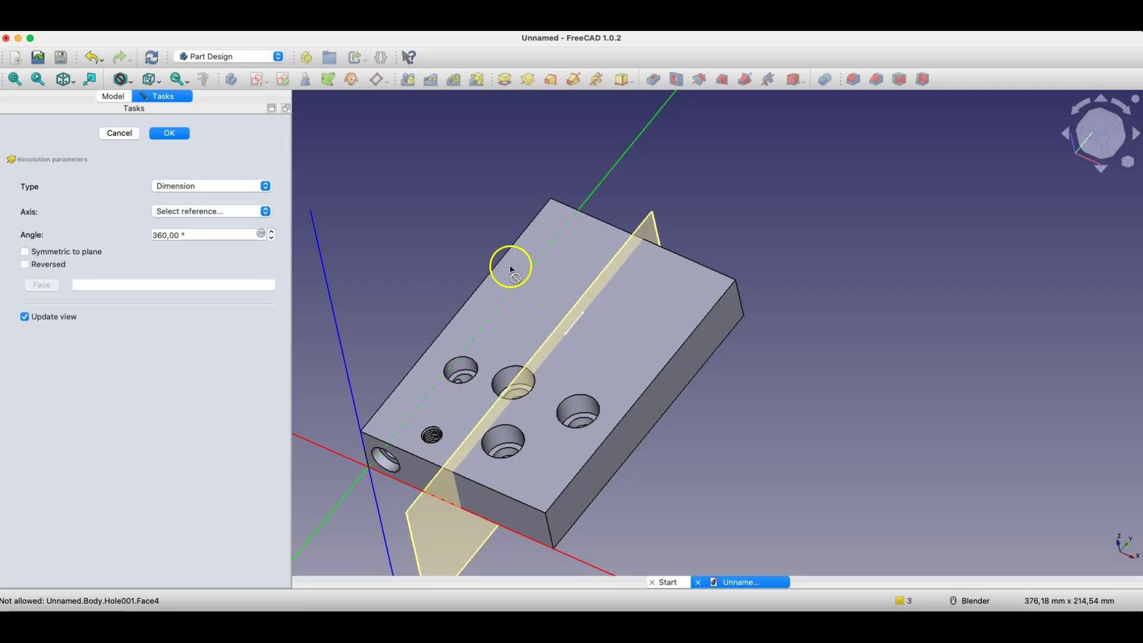
pyautogui.click(120, 134)
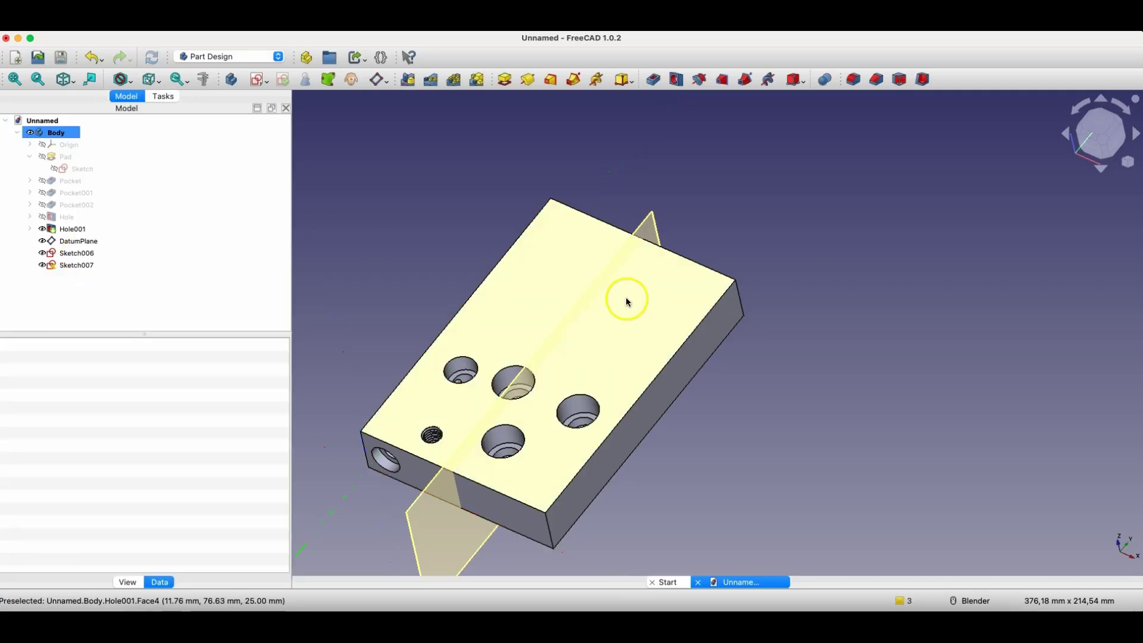
# Hide the block's Hole001 feature and the datum plane so only the stepped profile sketch is left in view
pyautogui.click(68, 230)
pyautogui.click(71, 235)
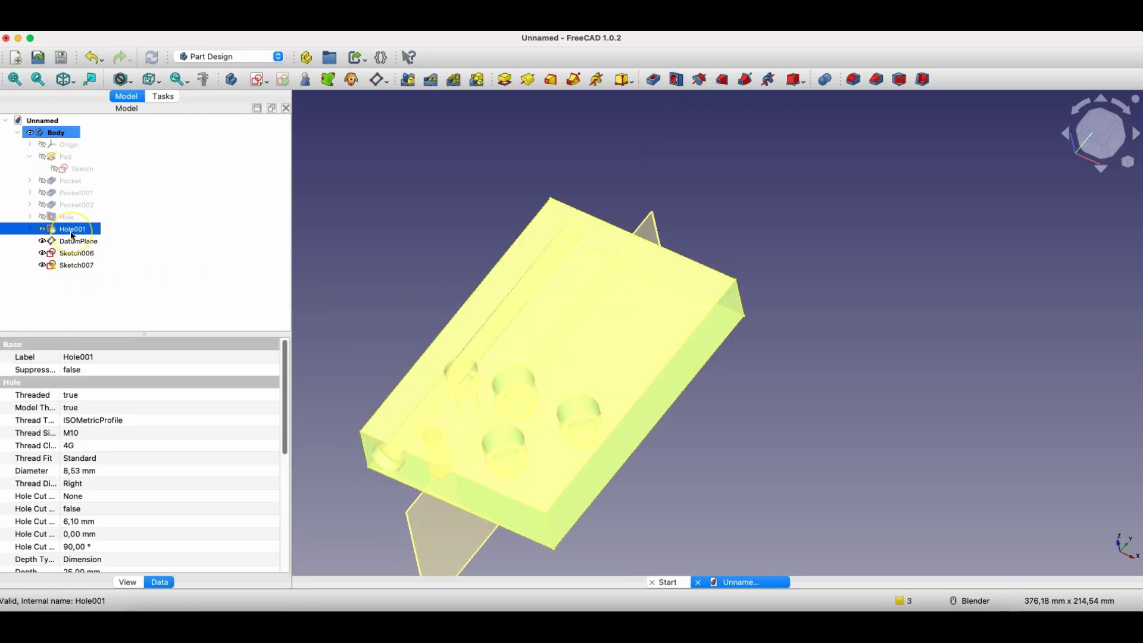
pyautogui.press('space')
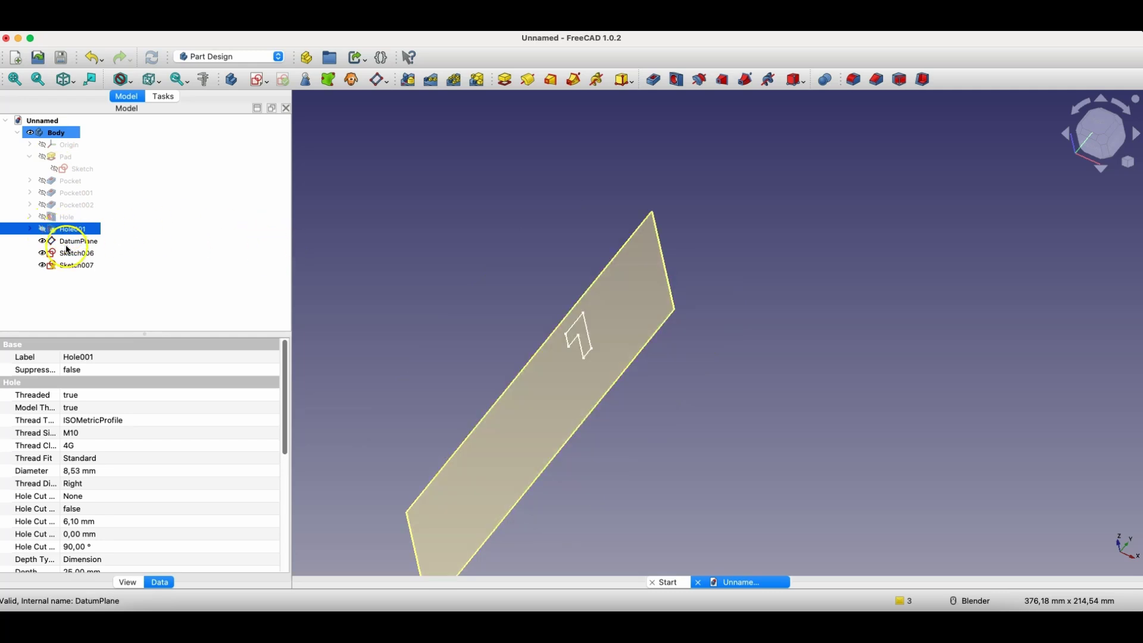
pyautogui.click(69, 242)
pyautogui.press('space')
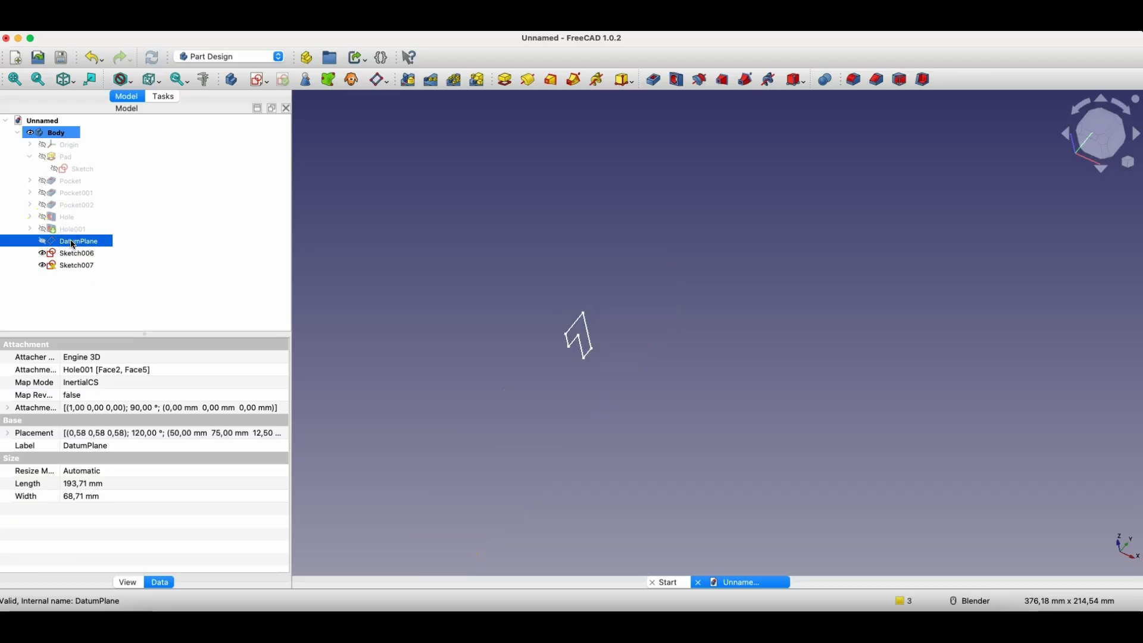
# Create a datum line through the two end points of the stepped profile's longest vertical edge
pyautogui.click(673, 232)
pyautogui.moveTo(618, 316); pyautogui.dragTo(546, 397, button='middle')
pyautogui.click(596, 329)
pyautogui.scroll(4, 589, 330)
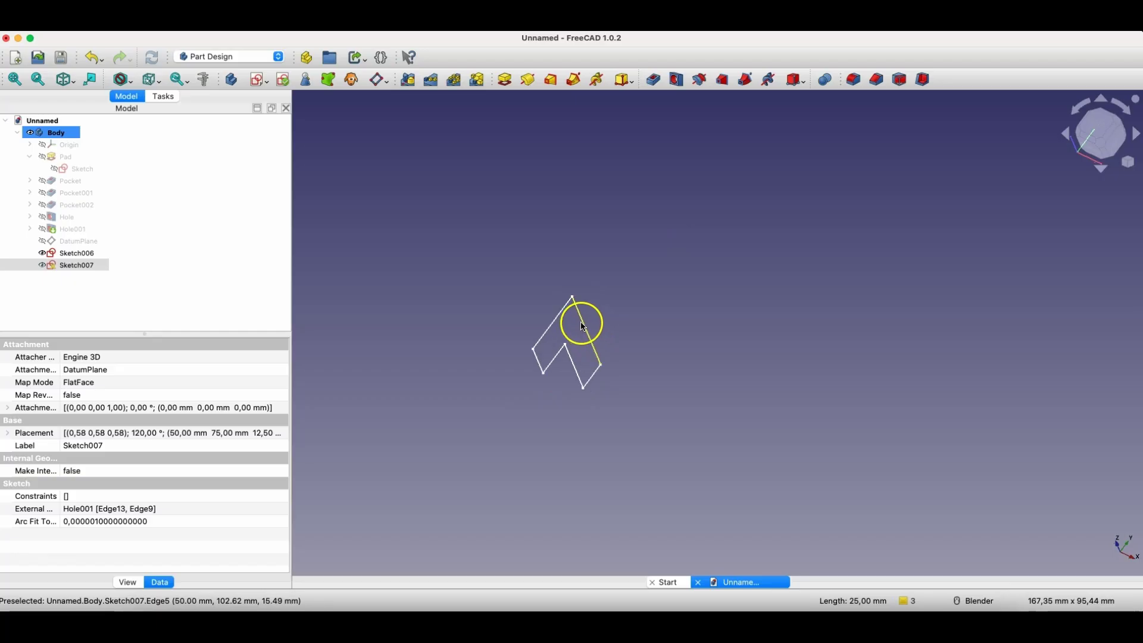
pyautogui.click(584, 329)
pyautogui.click(386, 82)
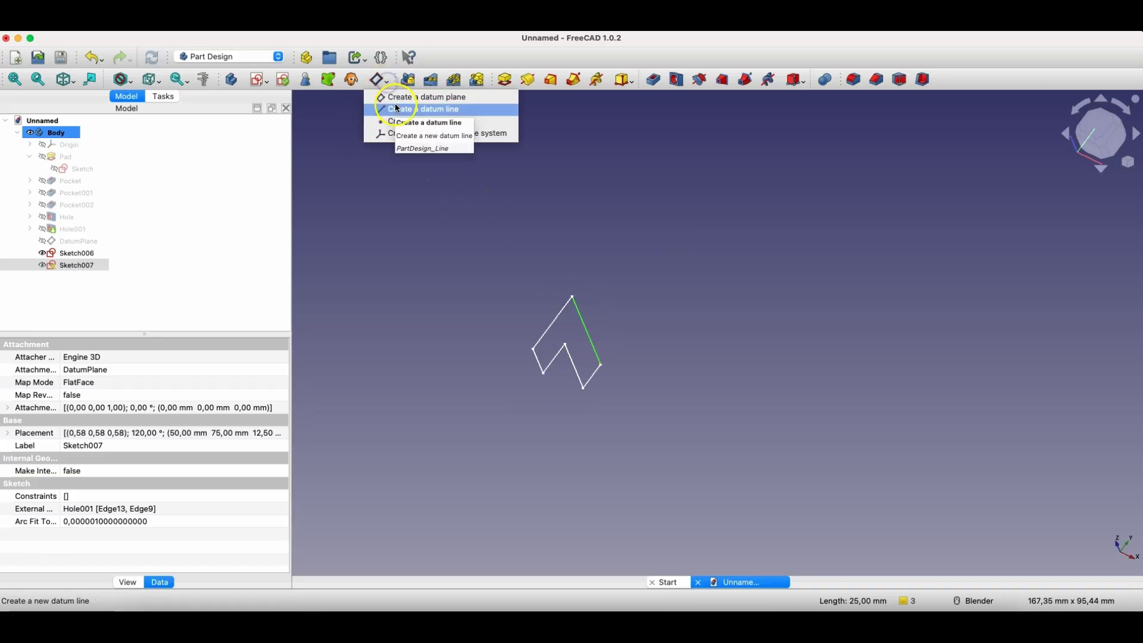
pyautogui.click(439, 115)
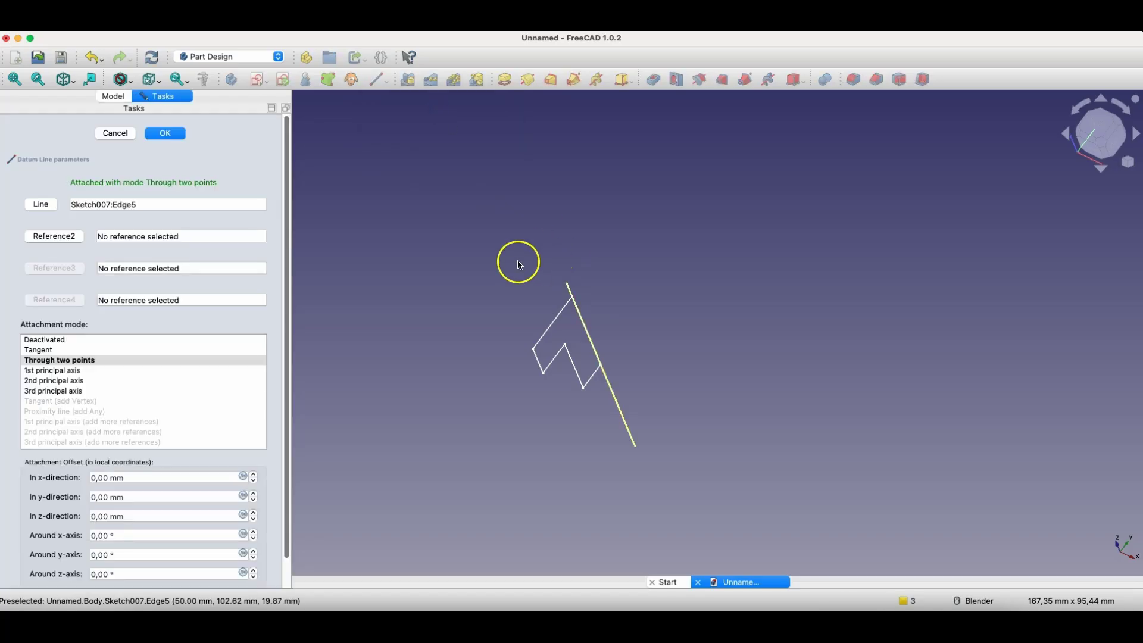
pyautogui.click(156, 131)
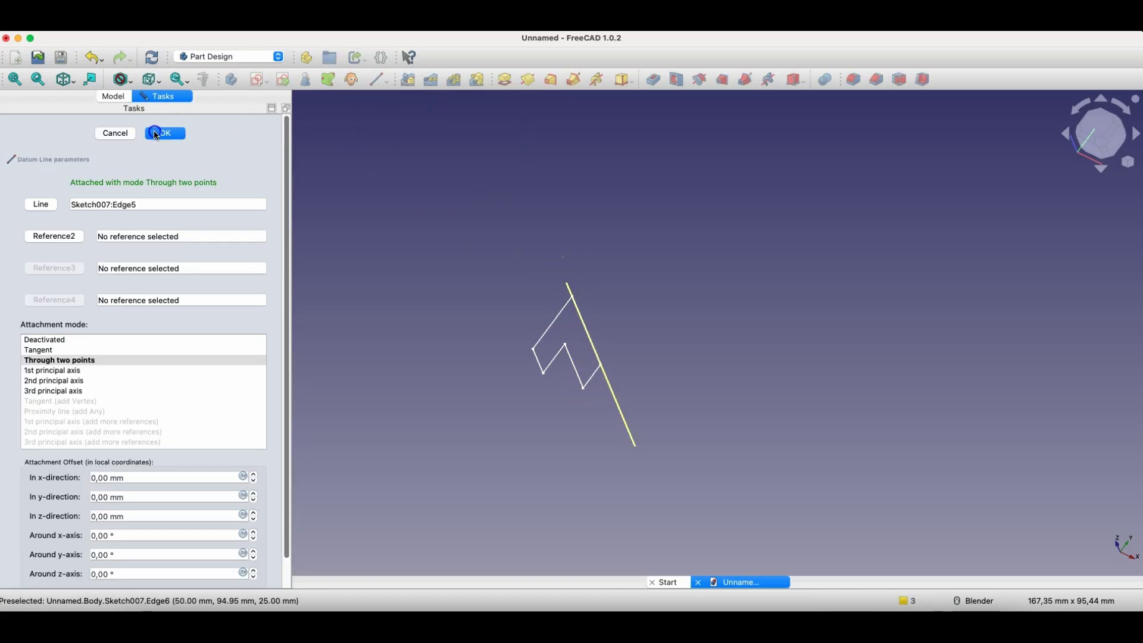
# Show the block again and cut a 360° groove from the stepped profile sketch, using the datum line as the revolution axis
pyautogui.click(73, 231)
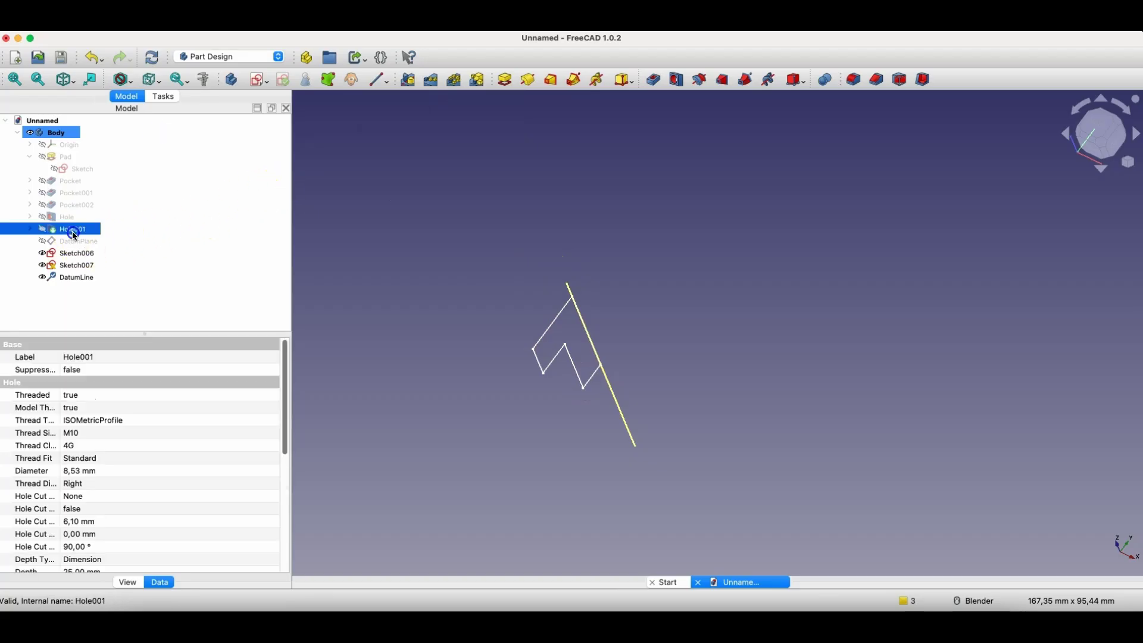
pyautogui.press('space')
pyautogui.scroll(-1, 758, 258)
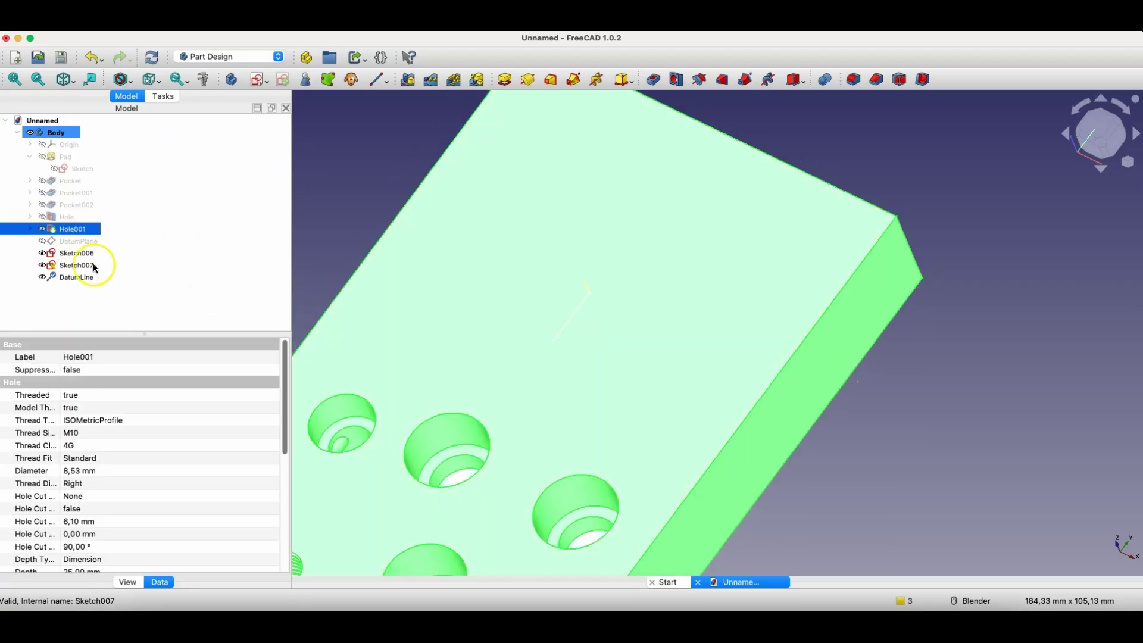
pyautogui.click(89, 266)
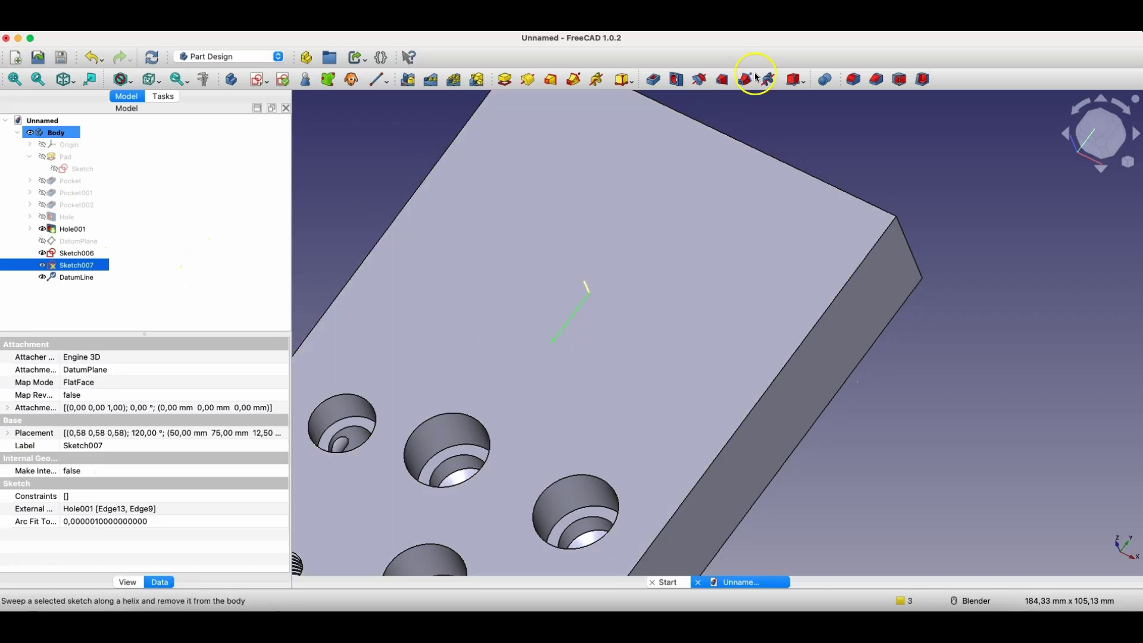
pyautogui.click(701, 81)
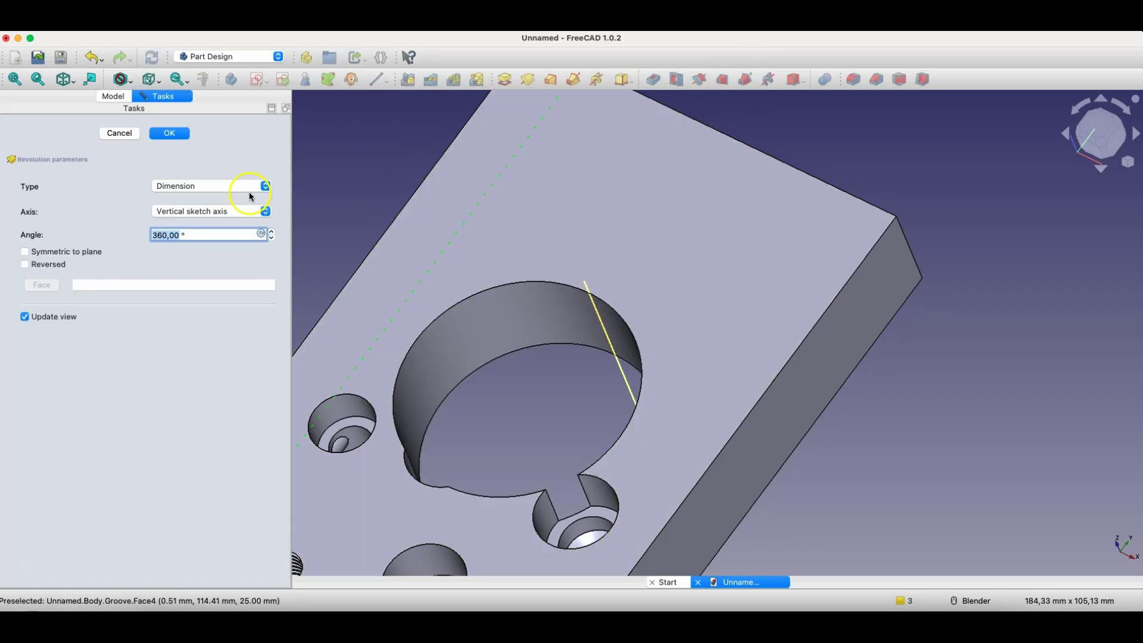
pyautogui.click(184, 214)
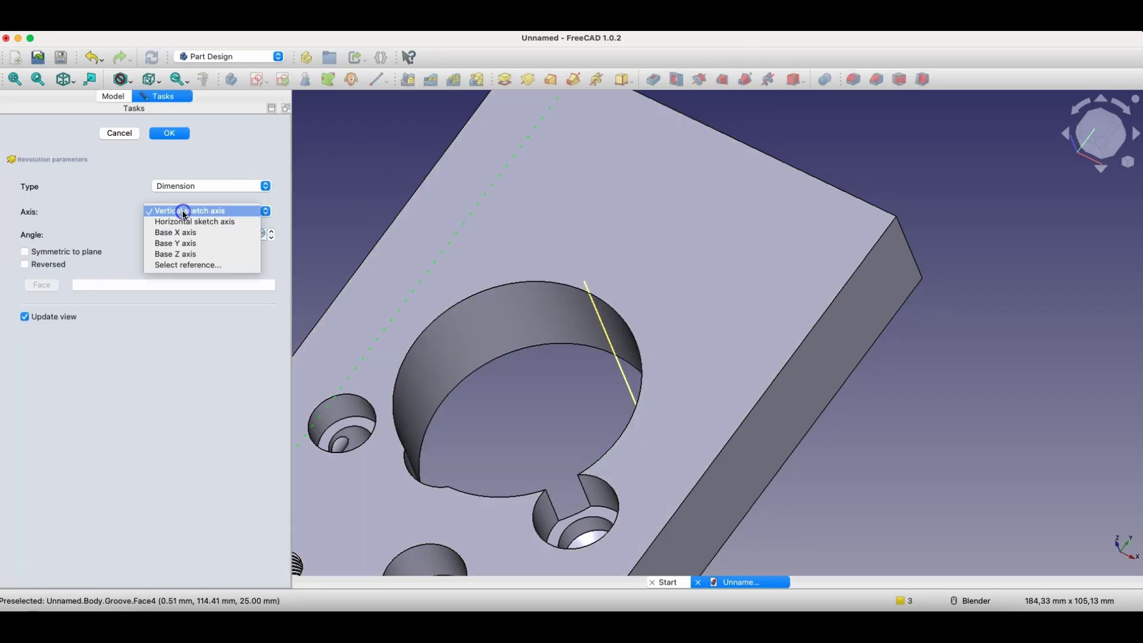
pyautogui.click(188, 265)
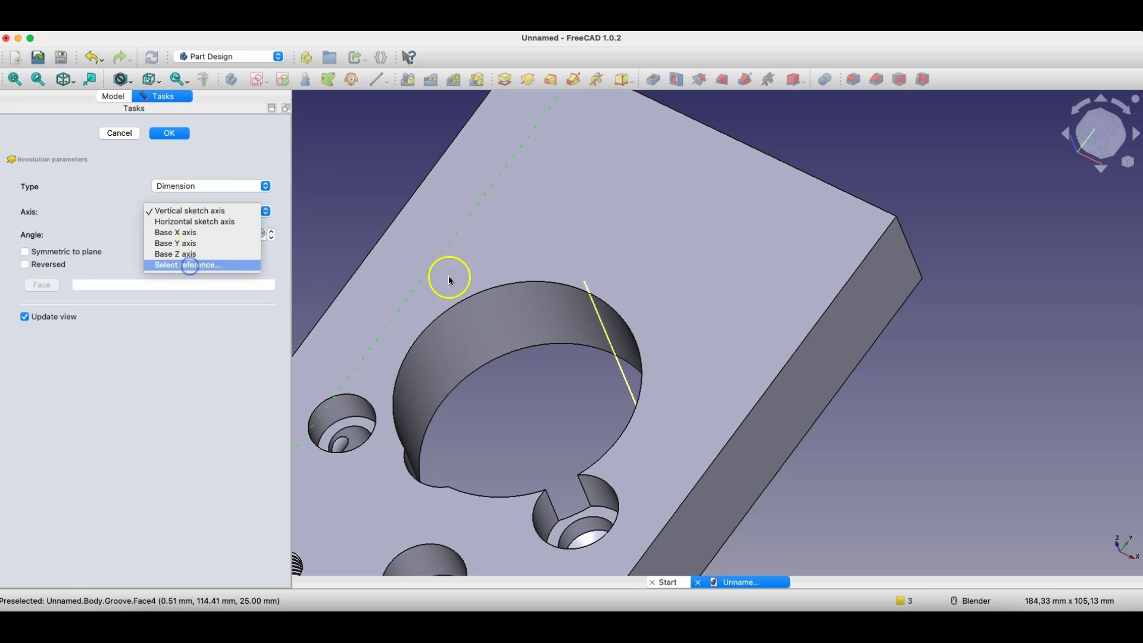
pyautogui.click(587, 287)
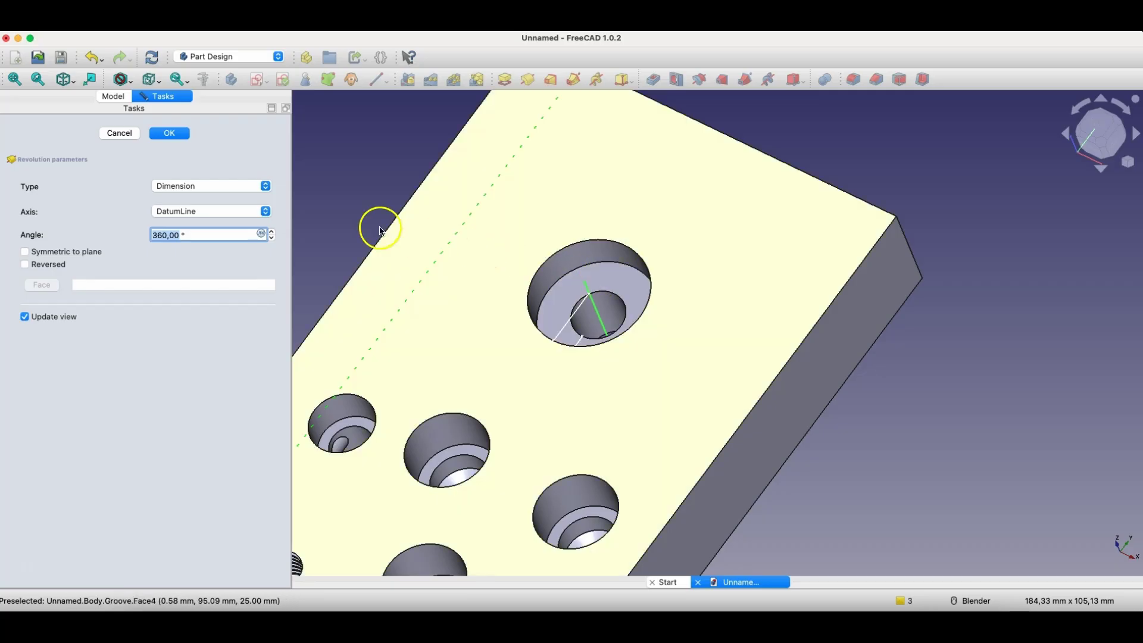
pyautogui.click(172, 133)
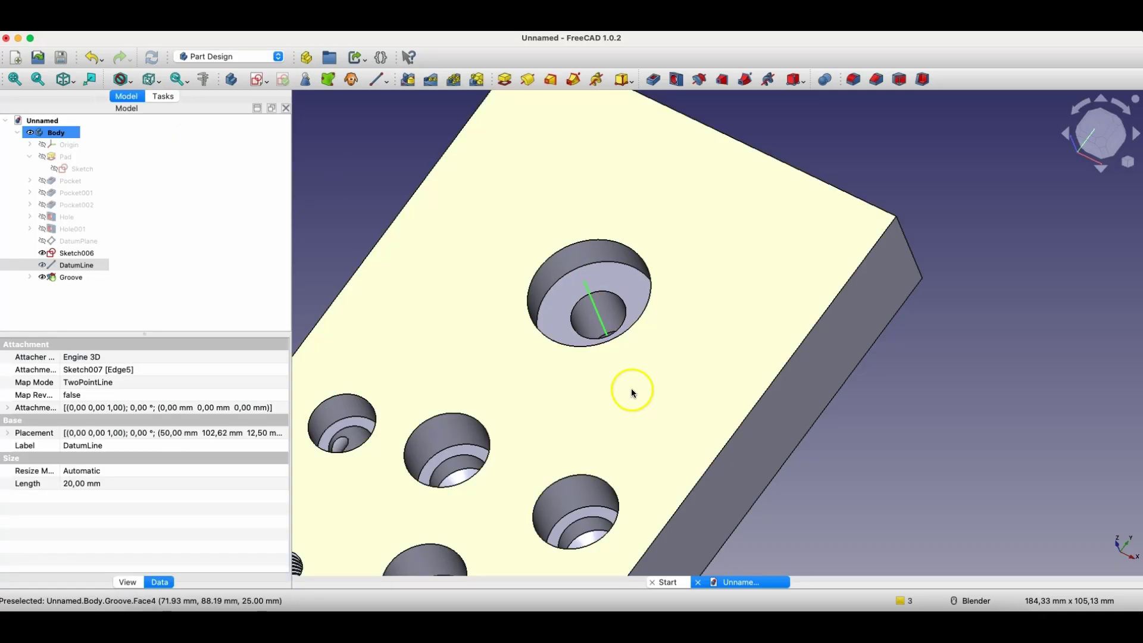
pyautogui.press('0')
pyautogui.click(454, 183)
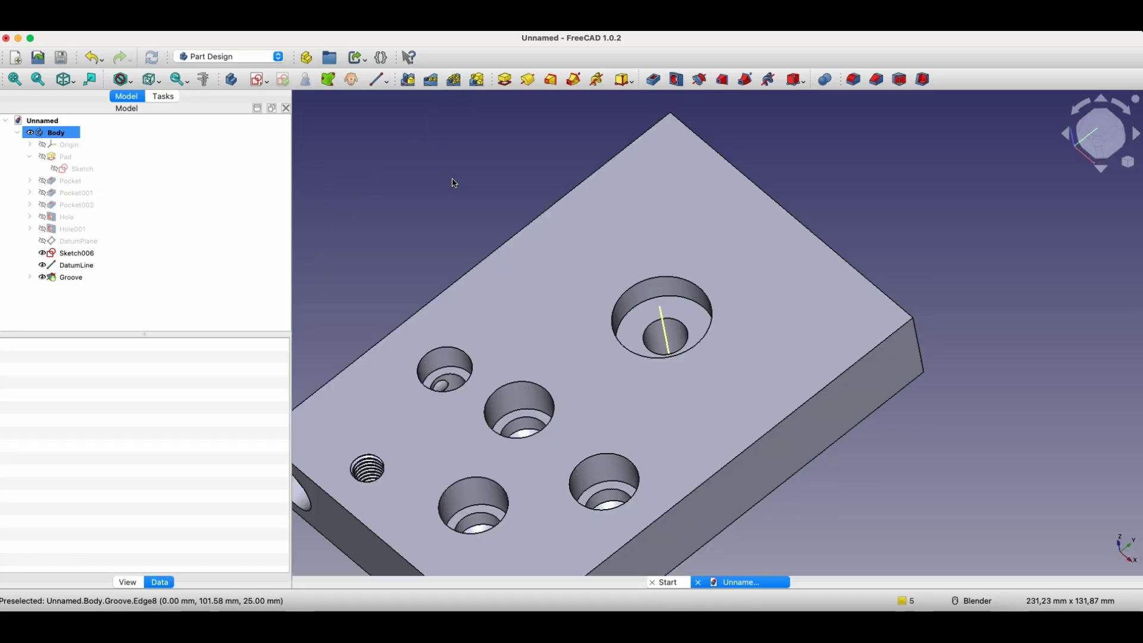